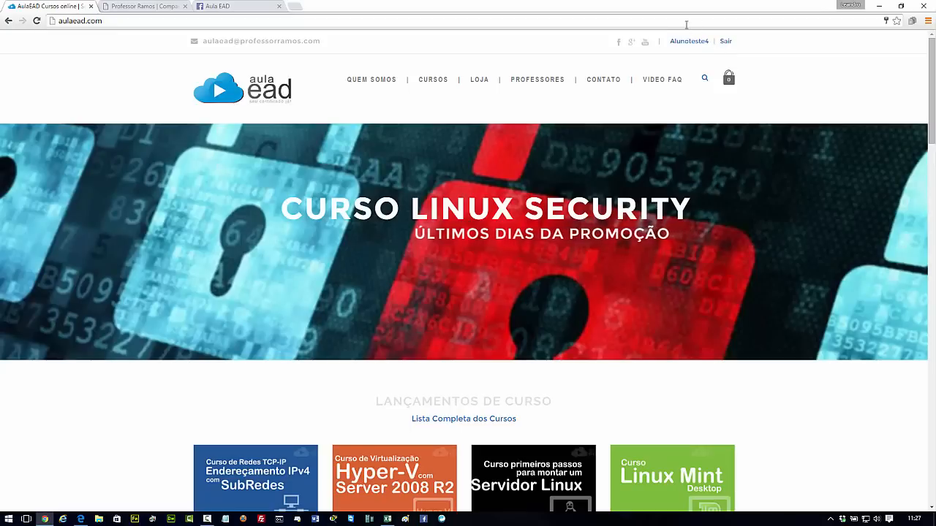
Step: Find the free Excel 2016 spreadsheet course in the course listing and open its page
{"action": "scroll", "coordinate": [271, 351], "scroll_direction": "down", "scroll_amount": 5}
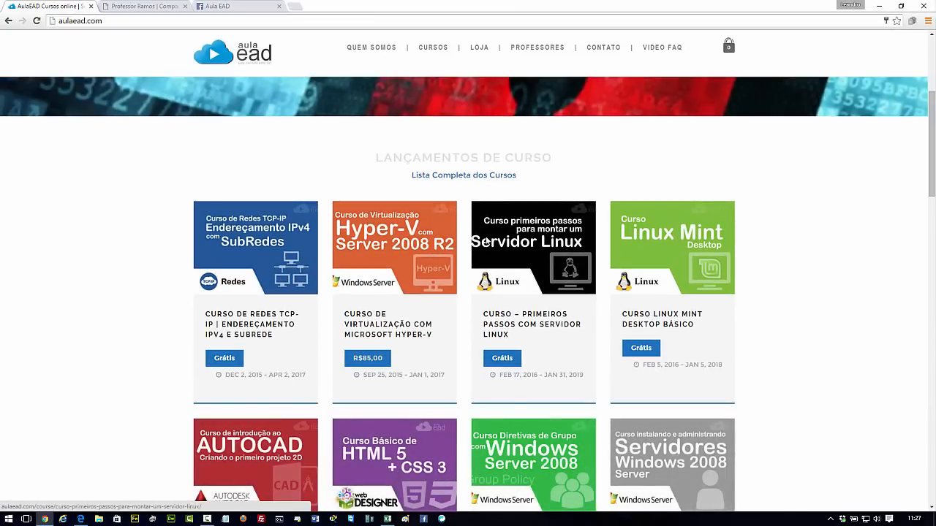
{"action": "scroll", "coordinate": [486, 241], "scroll_direction": "down", "scroll_amount": 2}
{"action": "scroll", "coordinate": [487, 241], "scroll_direction": "down", "scroll_amount": 1}
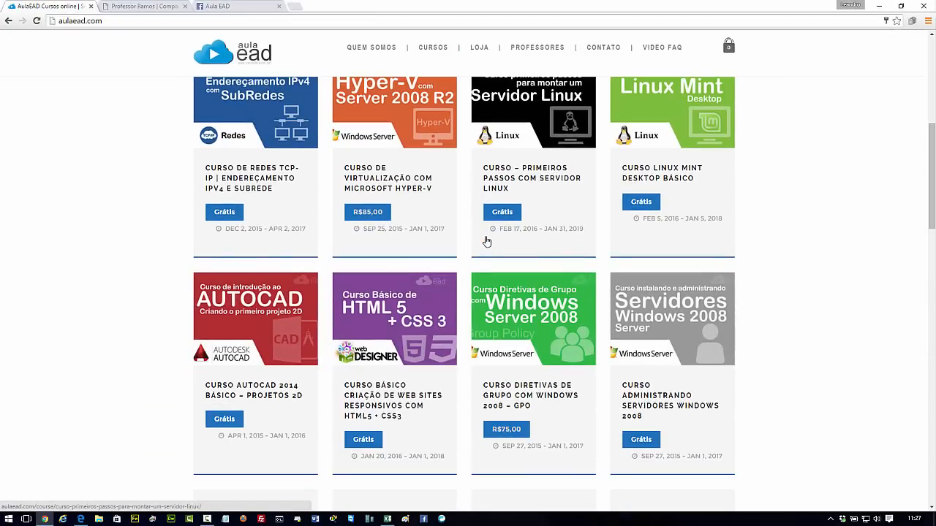
{"action": "scroll", "coordinate": [486, 242], "scroll_direction": "down", "scroll_amount": 3}
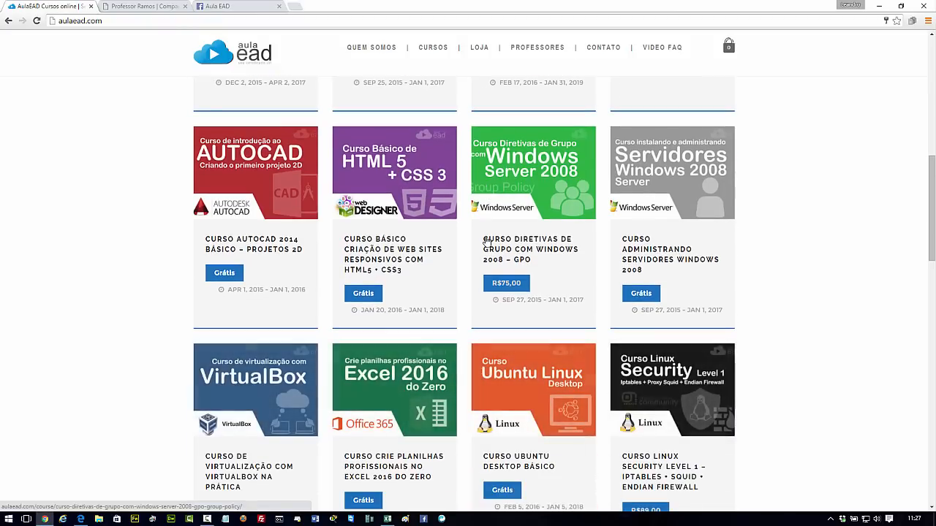
{"action": "scroll", "coordinate": [486, 241], "scroll_direction": "down", "scroll_amount": 2}
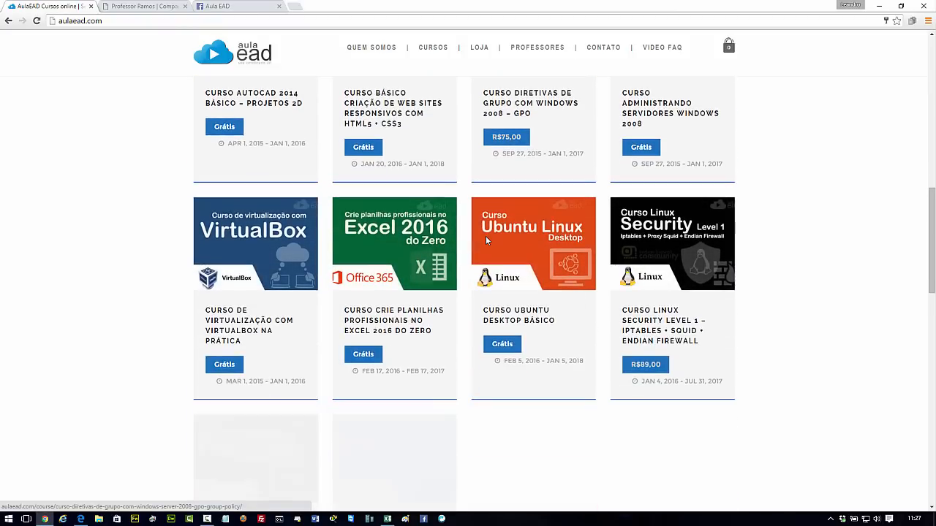
{"action": "left_click", "coordinate": [375, 261]}
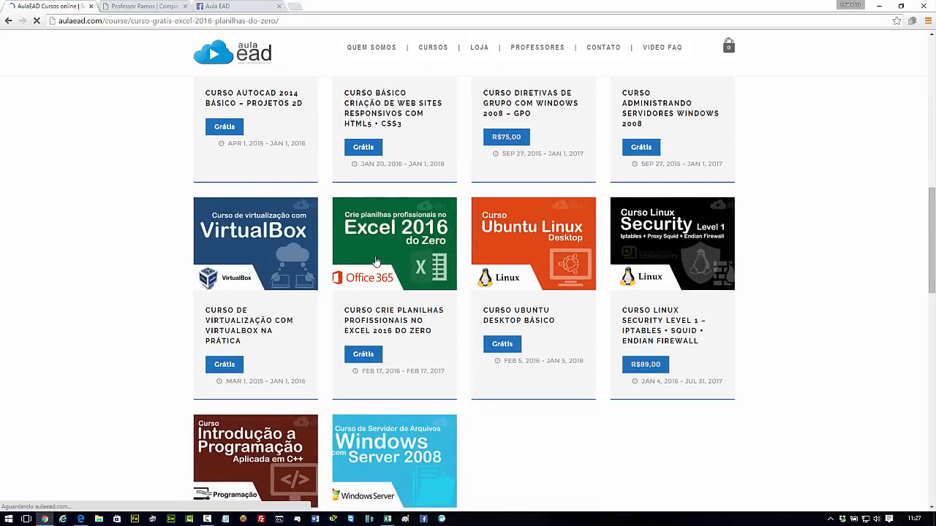
Step: Enter the Excel 2016 course and open lesson Aula 4, Fórmulas Básicas
{"action": "scroll", "coordinate": [548, 328], "scroll_direction": "down", "scroll_amount": 2}
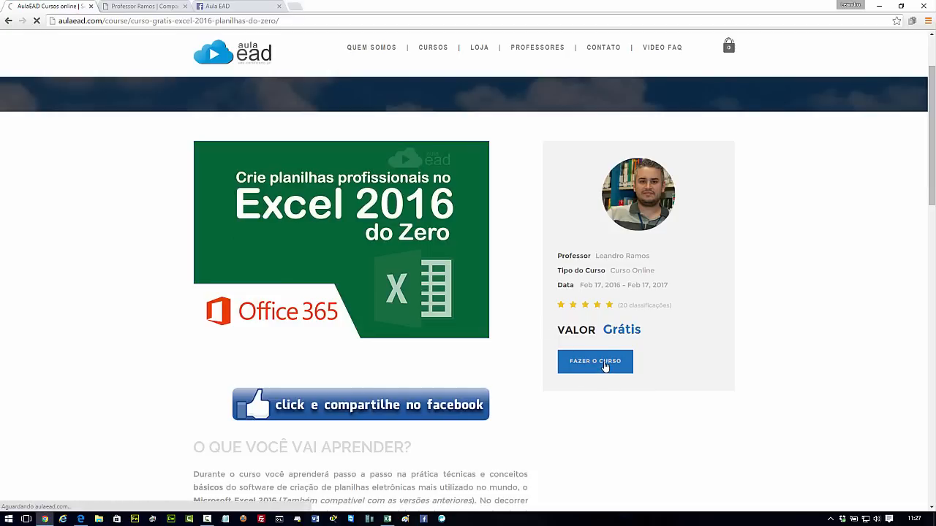
{"action": "scroll", "coordinate": [533, 307], "scroll_direction": "down", "scroll_amount": 2}
{"action": "scroll", "coordinate": [532, 307], "scroll_direction": "down", "scroll_amount": 6}
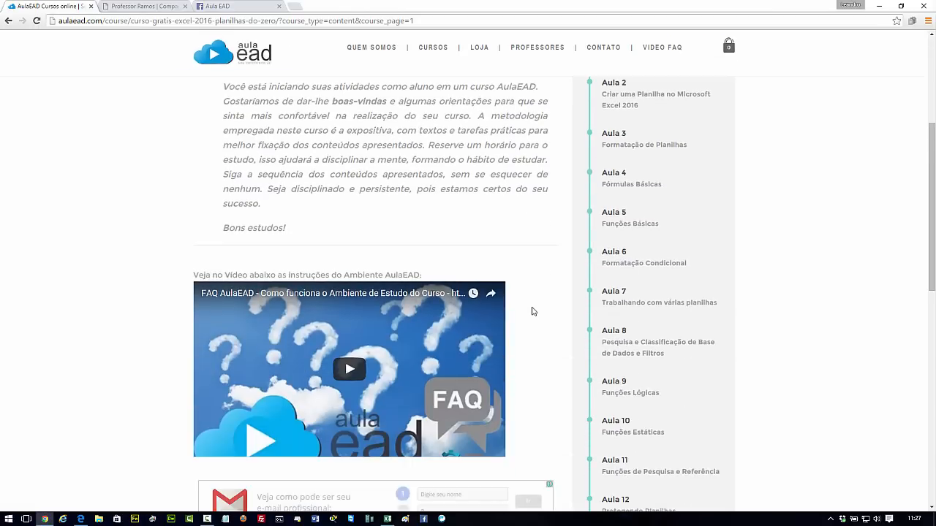
{"action": "scroll", "coordinate": [532, 312], "scroll_direction": "up", "scroll_amount": 8}
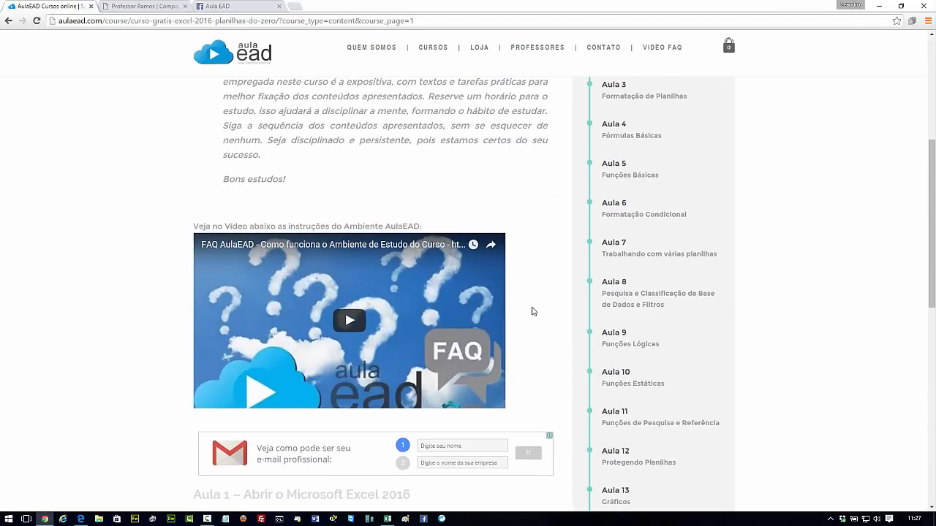
{"action": "left_click", "coordinate": [618, 369]}
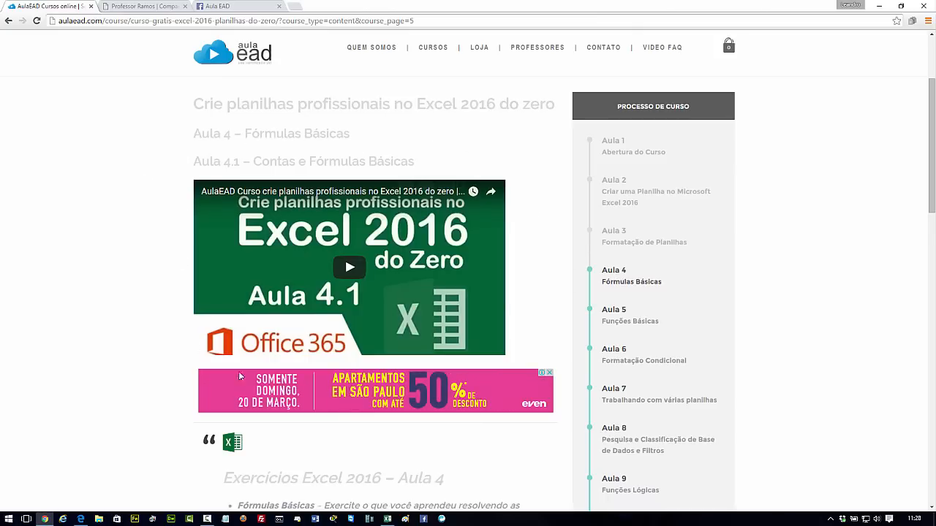
Step: Look through the Aula 4 page, including its exercises, videos and the downloadable answer spreadsheet
{"action": "scroll", "coordinate": [389, 264], "scroll_direction": "down", "scroll_amount": 2}
{"action": "scroll", "coordinate": [389, 264], "scroll_direction": "down", "scroll_amount": 14}
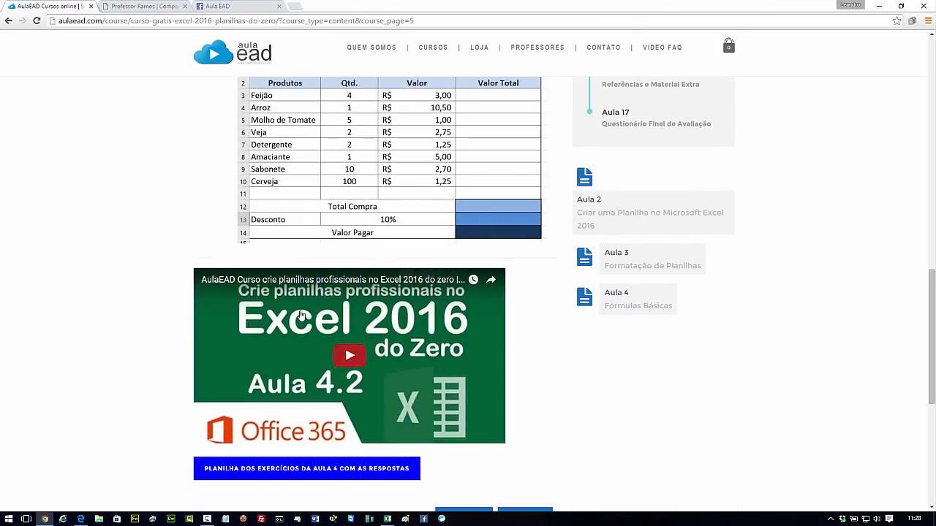
{"action": "scroll", "coordinate": [433, 397], "scroll_direction": "down", "scroll_amount": 2}
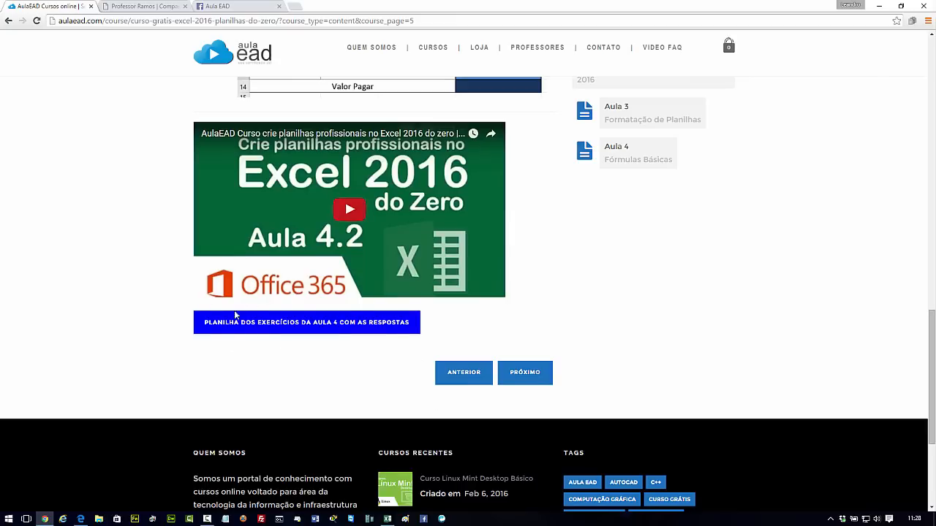
{"action": "scroll", "coordinate": [356, 322], "scroll_direction": "up", "scroll_amount": 10}
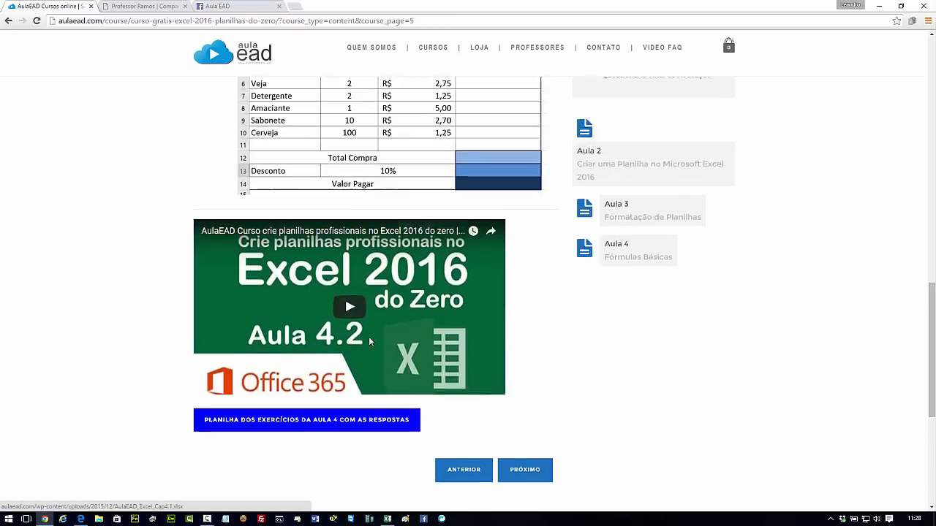
{"action": "scroll", "coordinate": [371, 343], "scroll_direction": "up", "scroll_amount": 3}
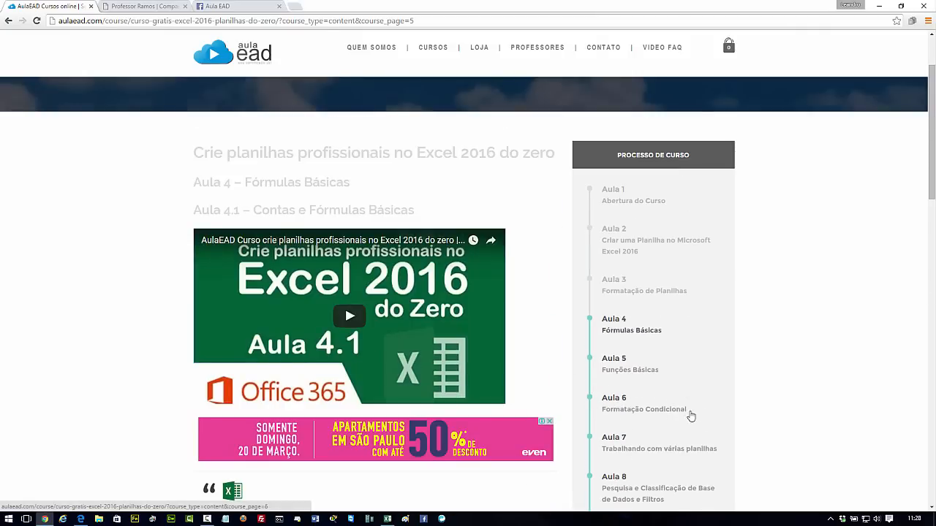
Step: Switch to the AulaEAD_Excel_Cap6.xlsx workbook in Excel and open the Formatação Condicional sheet
{"action": "left_click", "coordinate": [879, 6]}
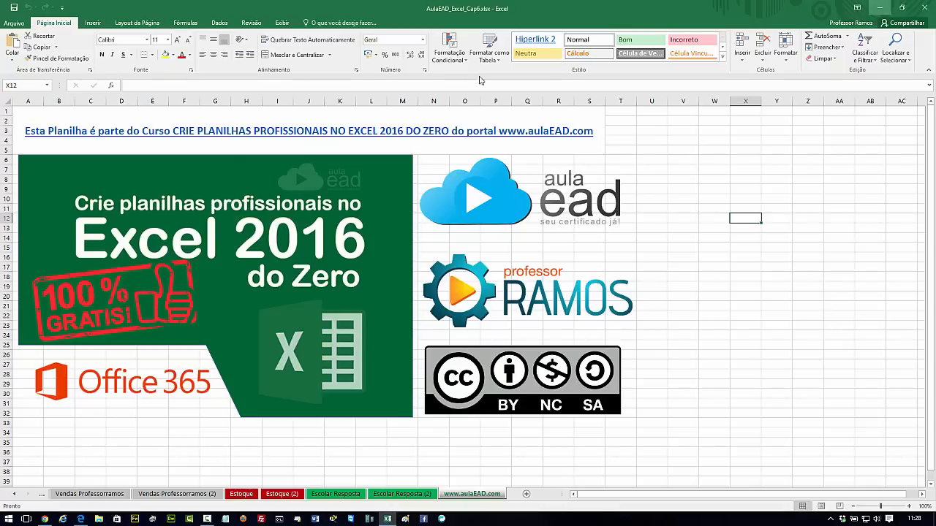
{"action": "left_click", "coordinate": [17, 495]}
{"action": "left_click", "coordinate": [17, 495]}
{"action": "left_click", "coordinate": [17, 495]}
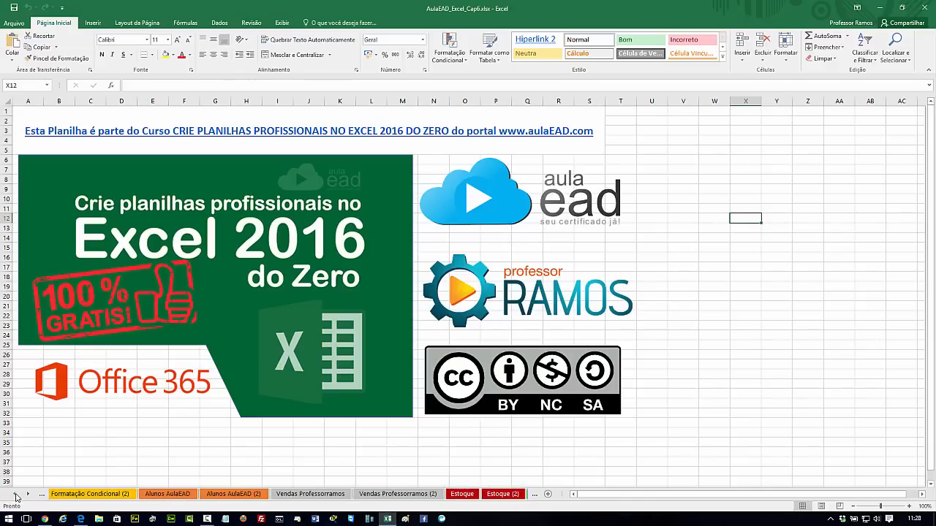
{"action": "left_click", "coordinate": [16, 495]}
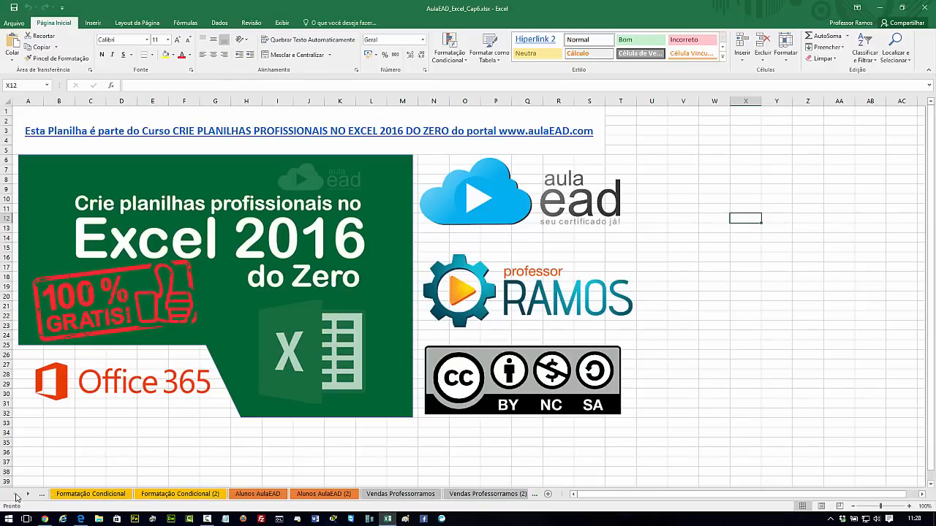
{"action": "left_click", "coordinate": [101, 498]}
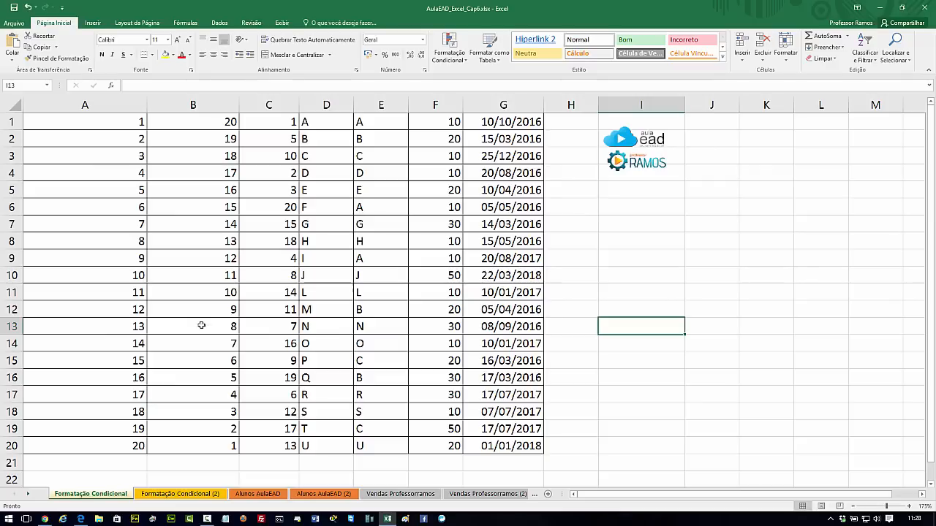
Step: Compare the Formatação Condicional sheet with its copy and stay on Formatação Condicional (2)
{"action": "left_click", "coordinate": [179, 497]}
{"action": "left_click", "coordinate": [644, 348]}
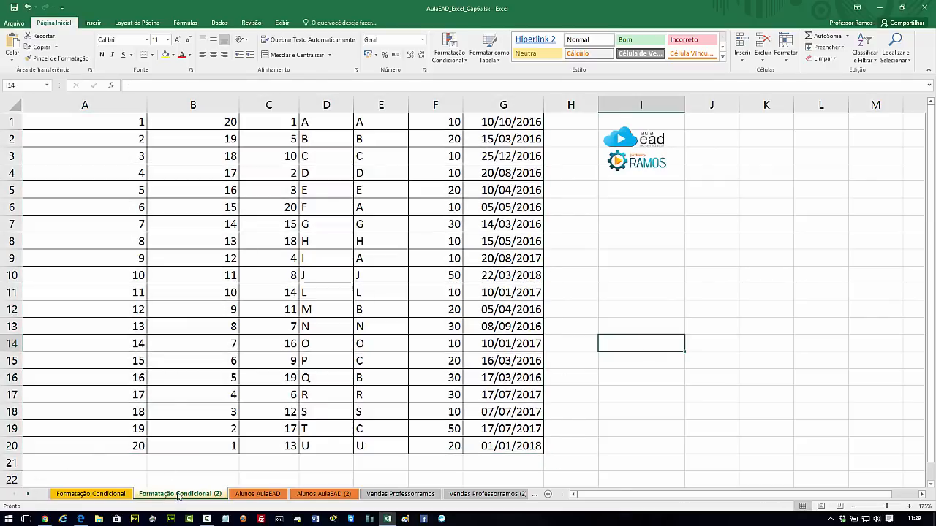
{"action": "left_click", "coordinate": [81, 495]}
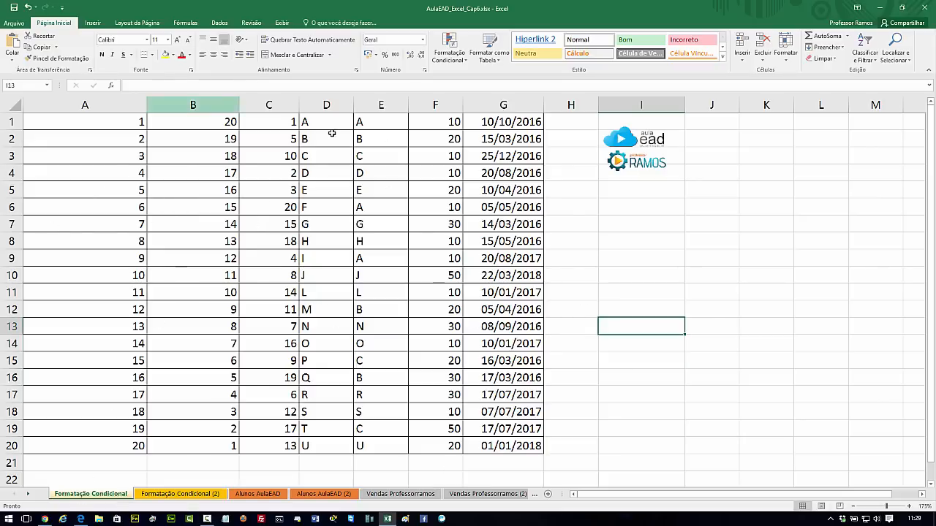
{"action": "left_click", "coordinate": [188, 496]}
{"action": "left_click", "coordinate": [105, 497]}
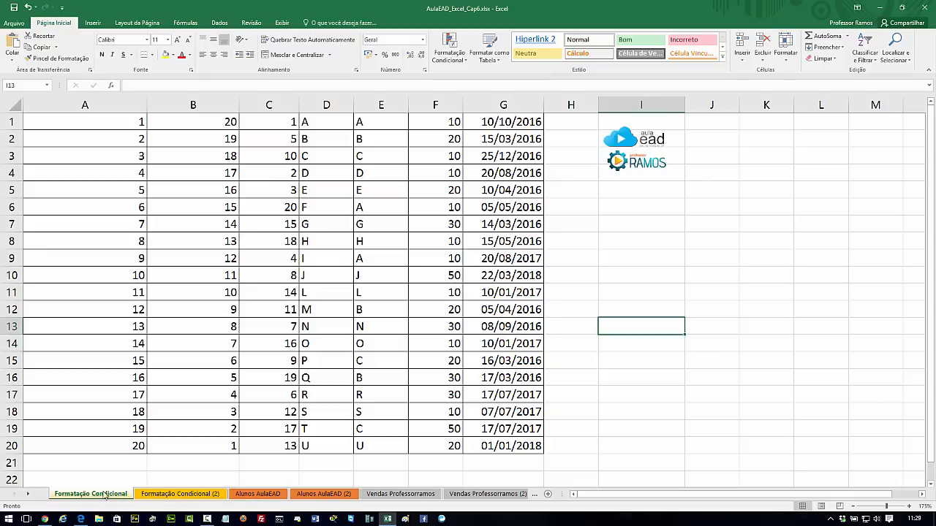
{"action": "left_click", "coordinate": [166, 497]}
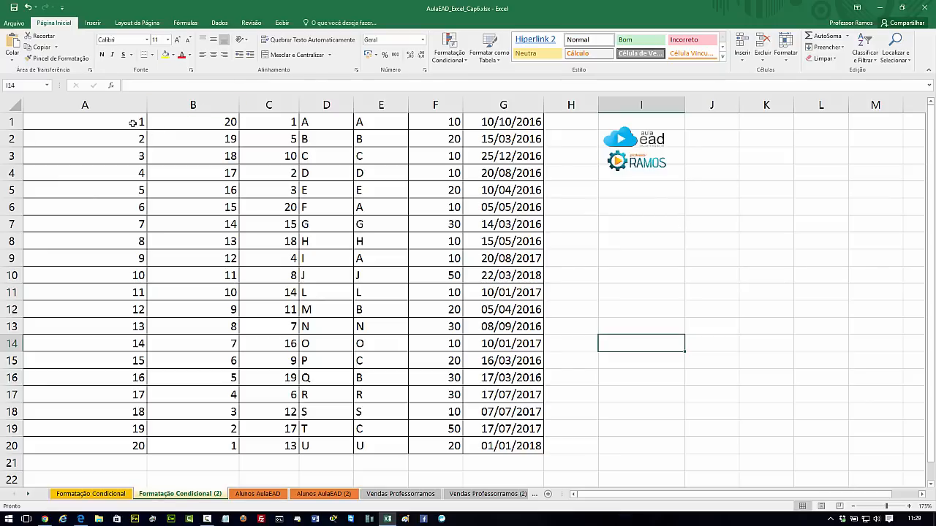
Step: Review the manual font, size, font colour, fill and border options for cells A1:A20
{"action": "left_click_drag", "start_coordinate": [132, 123], "coordinate": [134, 445]}
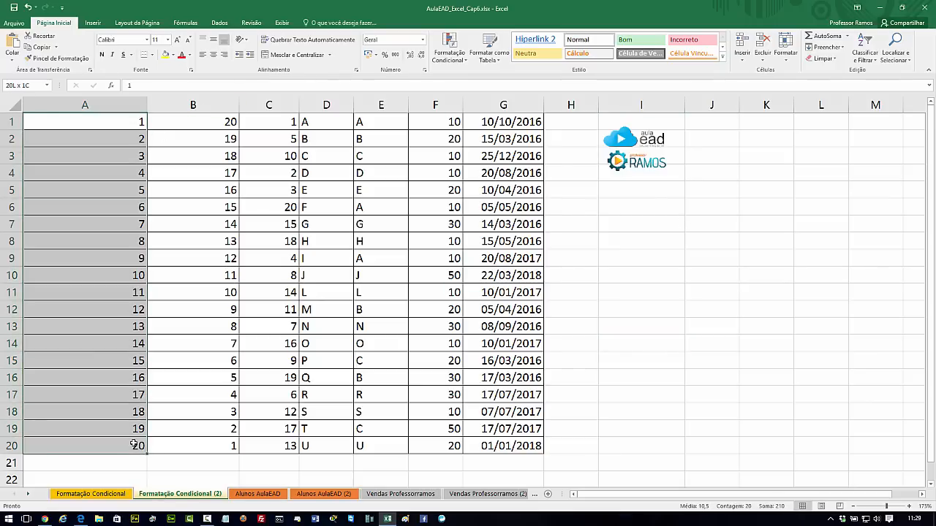
{"action": "left_click", "coordinate": [148, 40]}
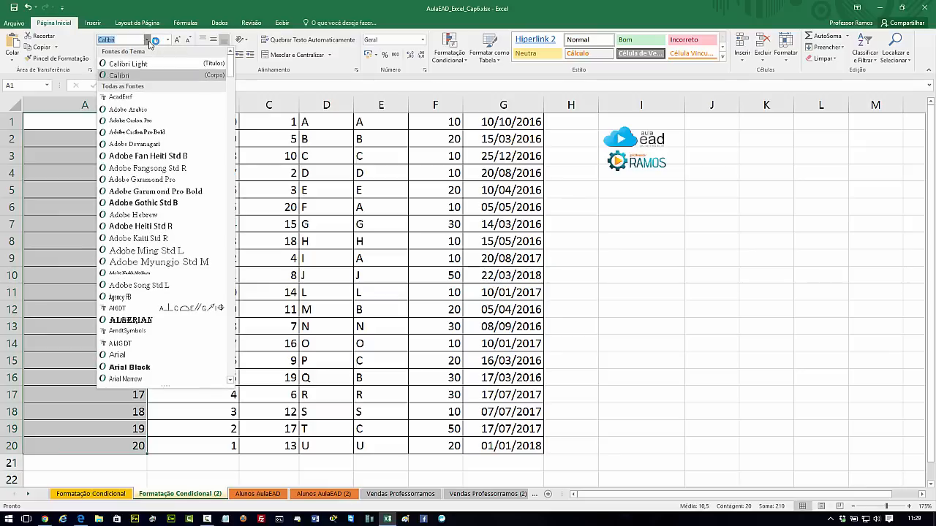
{"action": "left_click", "coordinate": [147, 39]}
{"action": "left_click", "coordinate": [169, 40]}
{"action": "left_click", "coordinate": [169, 41]}
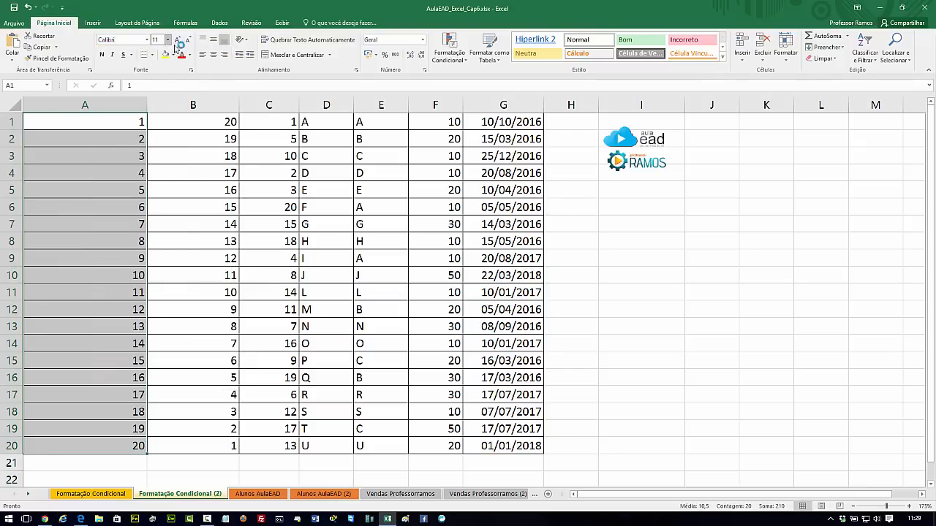
{"action": "left_click", "coordinate": [190, 57]}
{"action": "left_click", "coordinate": [190, 59]}
{"action": "left_click", "coordinate": [172, 57]}
{"action": "left_click", "coordinate": [172, 57]}
{"action": "left_click", "coordinate": [153, 56]}
{"action": "left_click", "coordinate": [153, 58]}
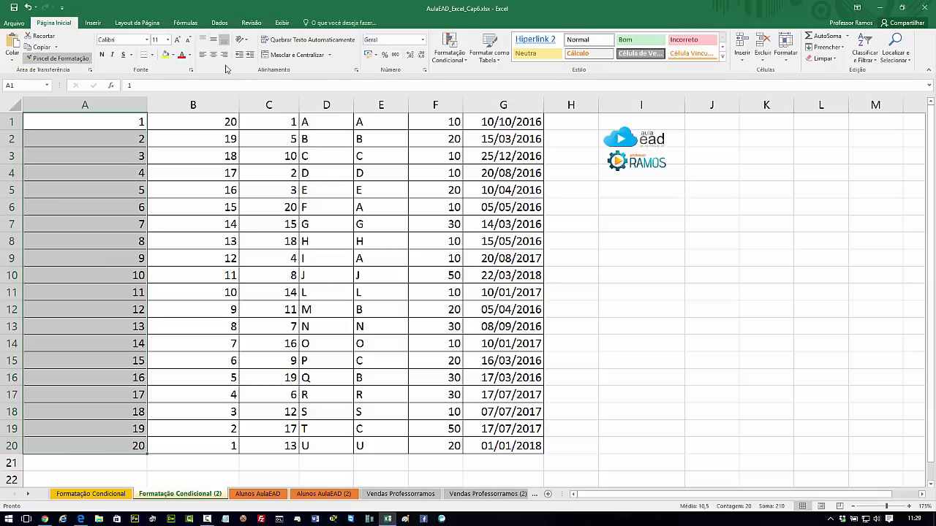
{"action": "left_click", "coordinate": [127, 158]}
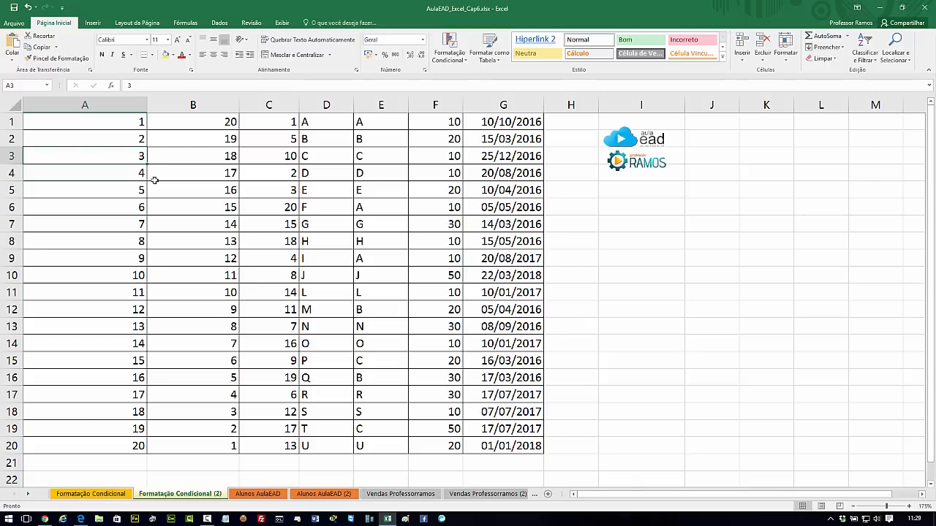
Step: Apply conditional formatting with green gradient-fill data bars to cells A1:A20
{"action": "left_click_drag", "start_coordinate": [126, 124], "coordinate": [136, 446]}
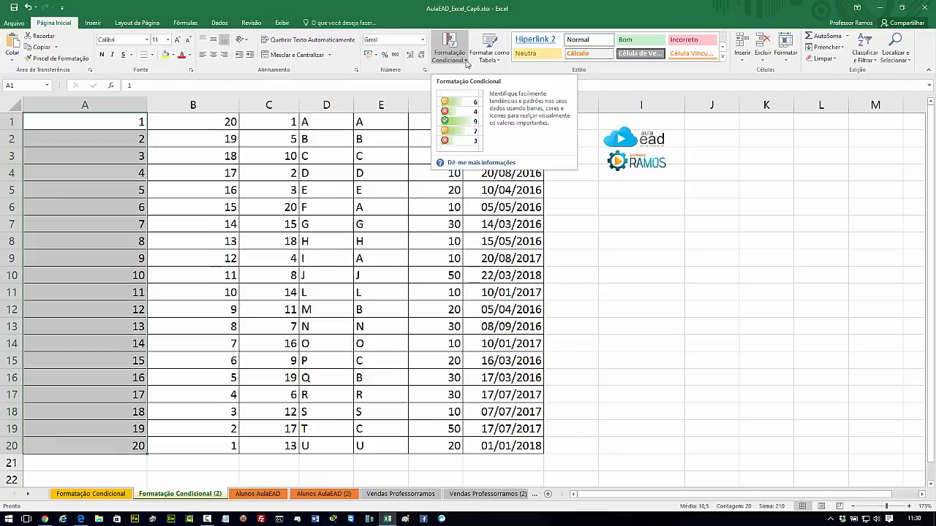
{"action": "left_click", "coordinate": [466, 64]}
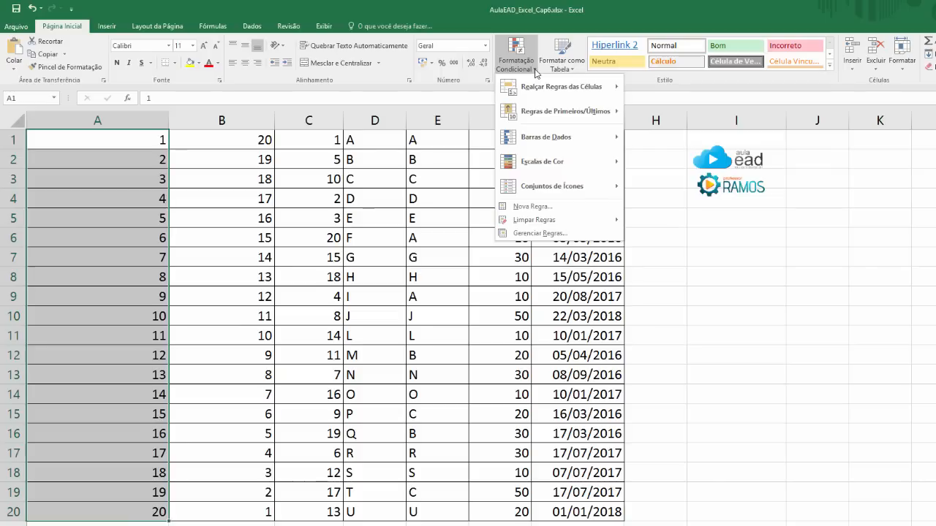
{"action": "mouse_move", "coordinate": [536, 89]}
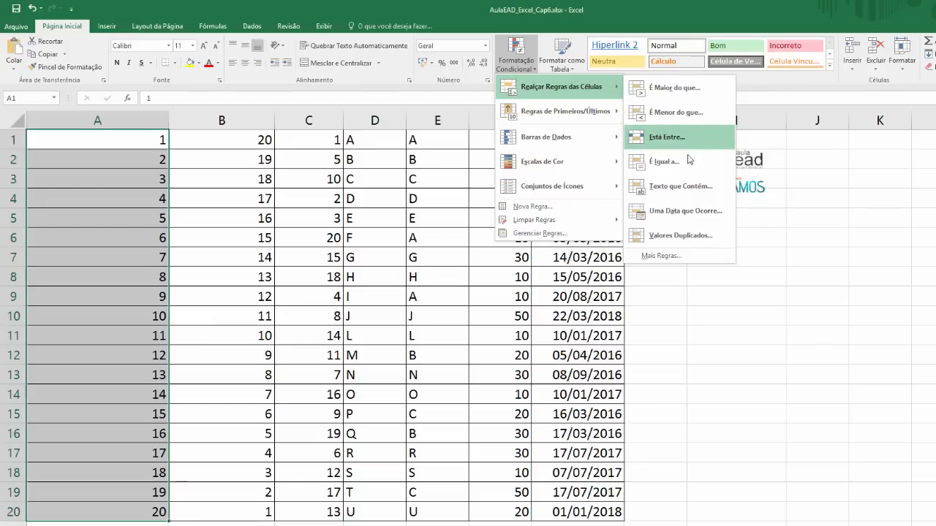
{"action": "mouse_move", "coordinate": [613, 119]}
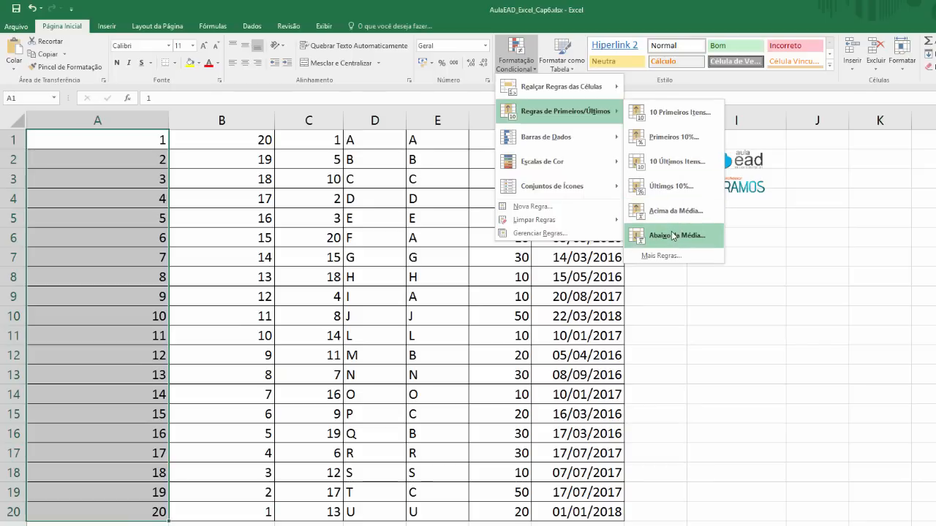
{"action": "mouse_move", "coordinate": [600, 146]}
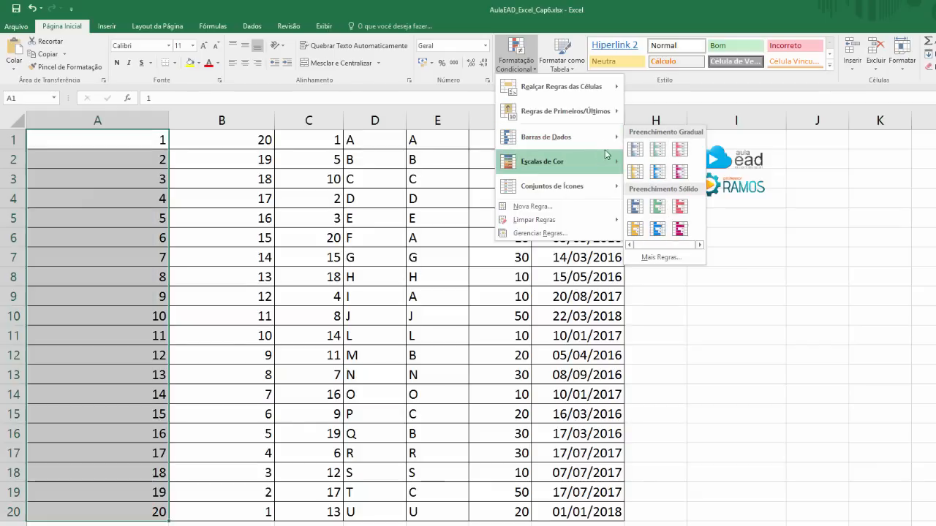
{"action": "mouse_move", "coordinate": [590, 162]}
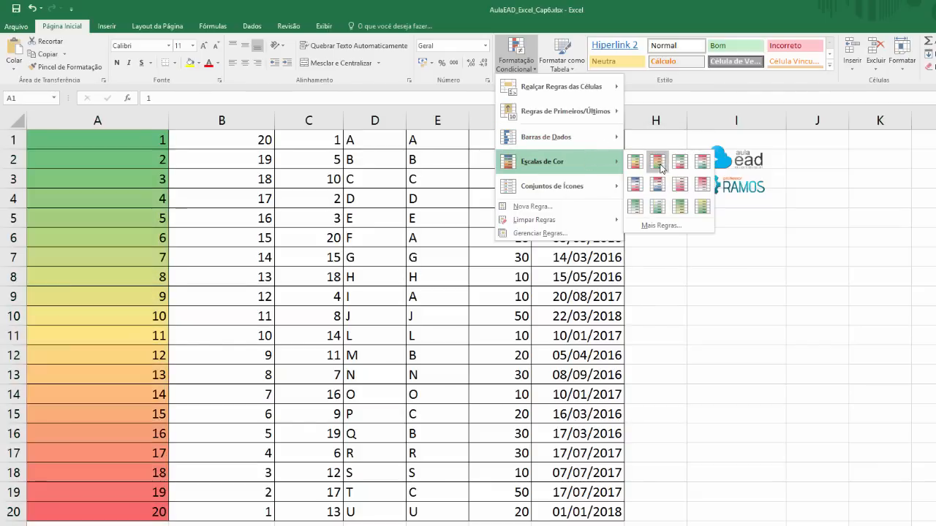
{"action": "mouse_move", "coordinate": [580, 188]}
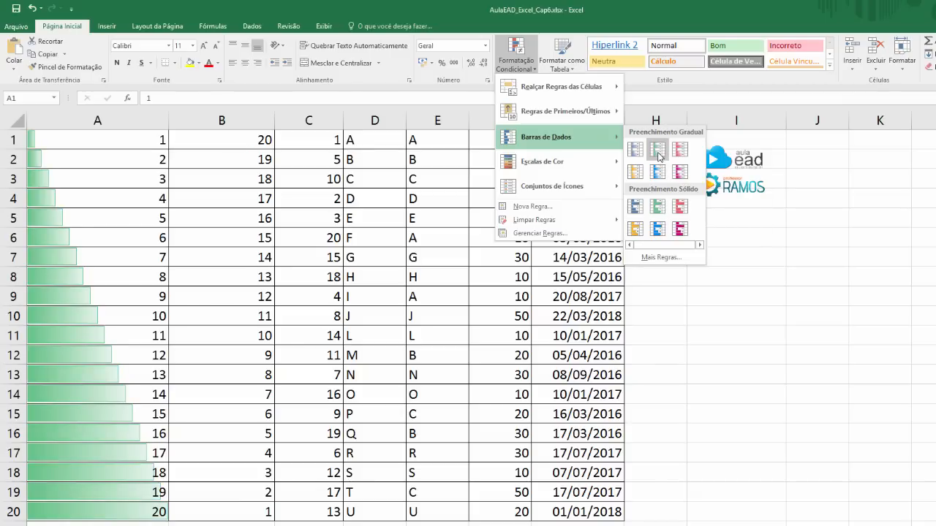
{"action": "left_click", "coordinate": [659, 154]}
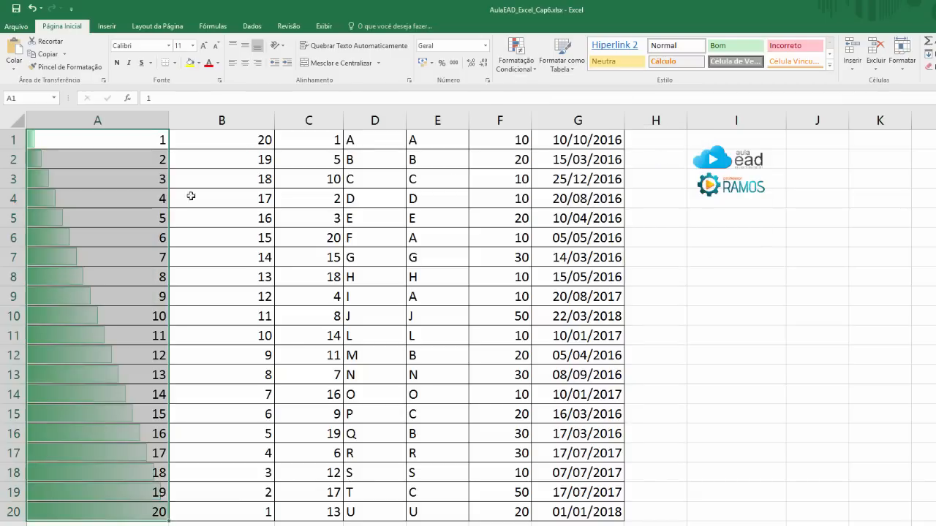
{"action": "left_click", "coordinate": [37, 140]}
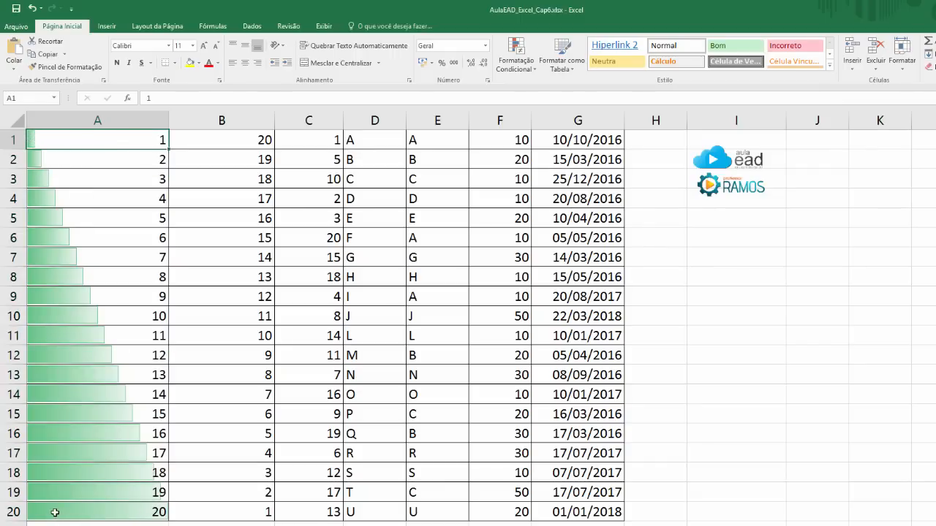
Step: Set cell A3 to 15 to test its data bar, and restore the value to 3
{"action": "left_click", "coordinate": [129, 177]}
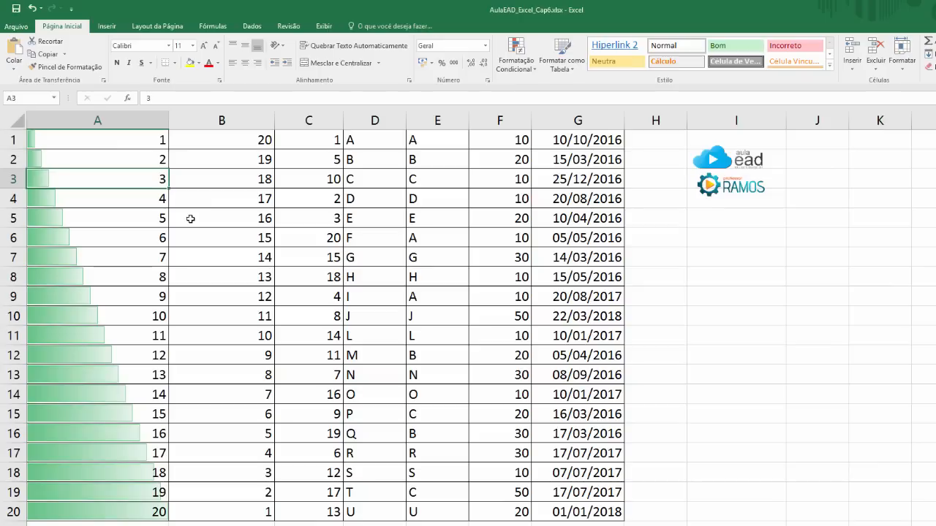
{"action": "type", "text": "15"}
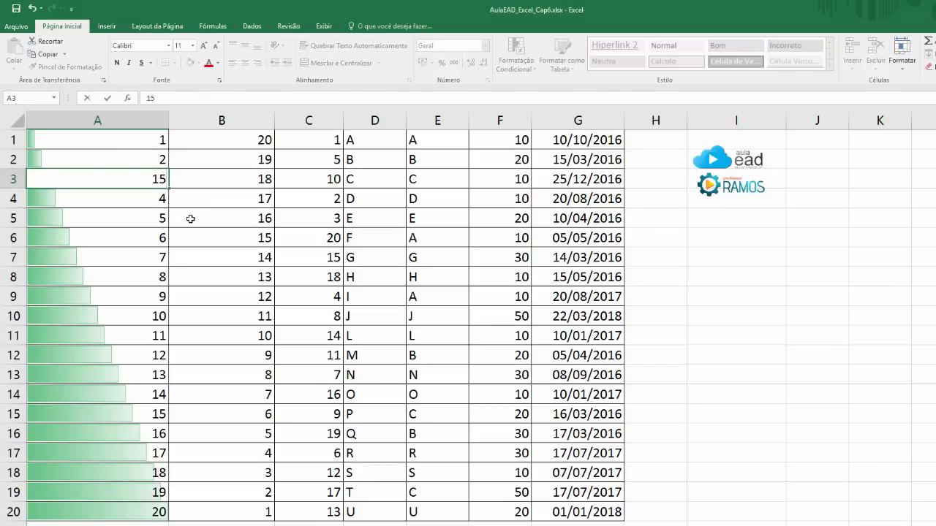
{"action": "key", "text": "Return"}
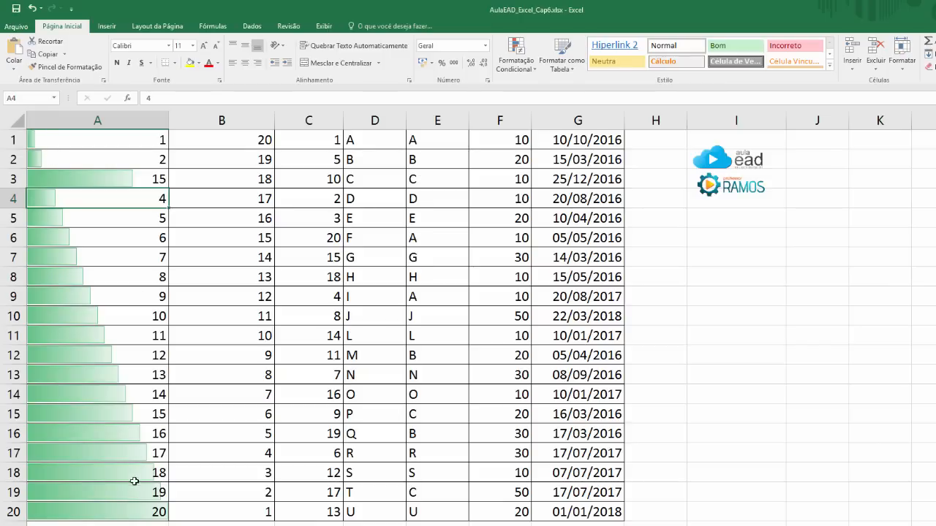
{"action": "left_click", "coordinate": [106, 181]}
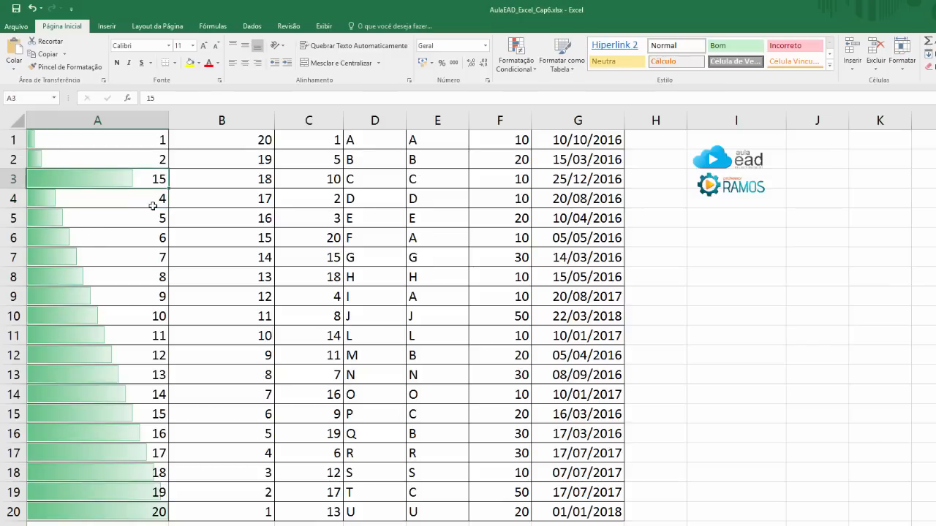
{"action": "type", "text": "3"}
{"action": "key", "text": "Return"}
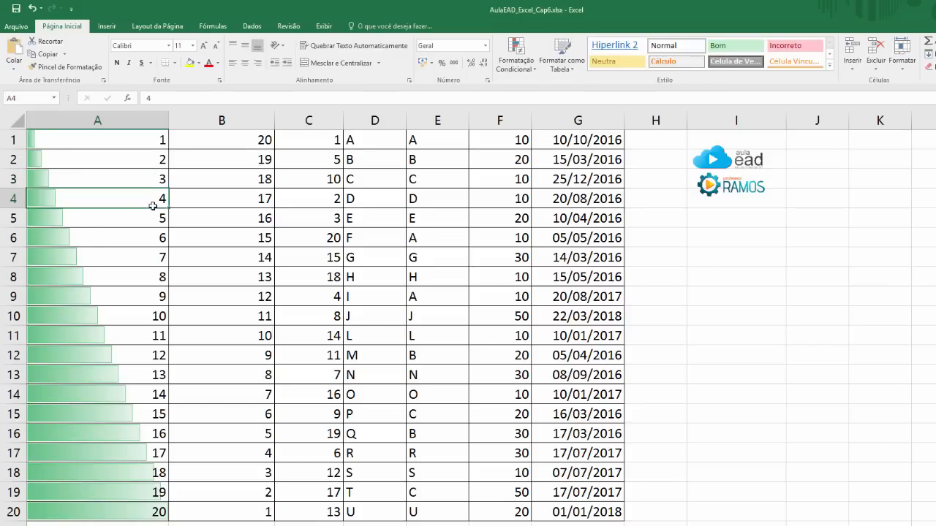
Step: Set cell A4 to 50 to test how the data bars rescale, and restore the value to 4
{"action": "type", "text": "50"}
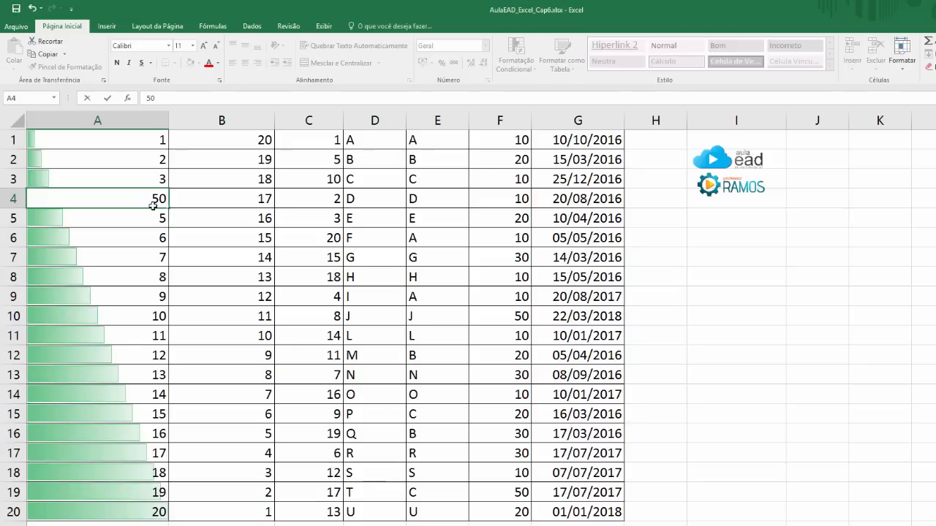
{"action": "key", "text": "Return"}
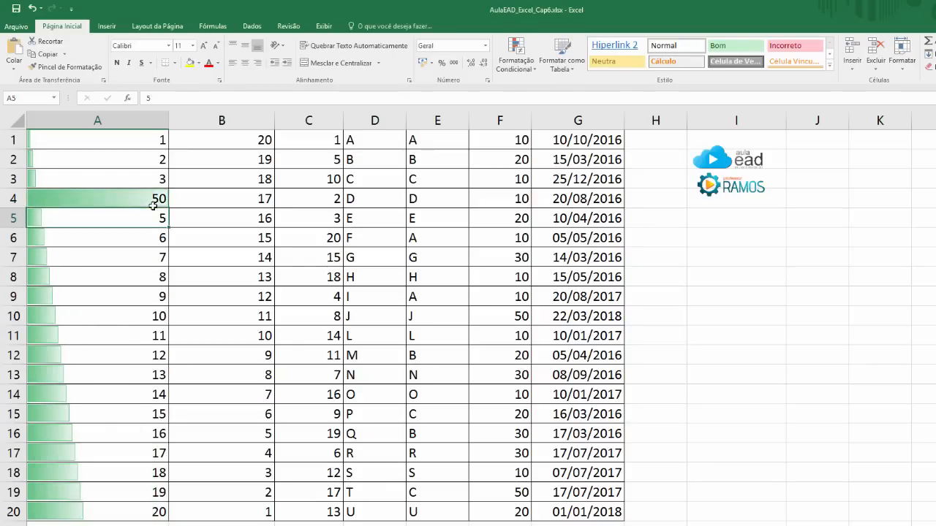
{"action": "left_click", "coordinate": [153, 206]}
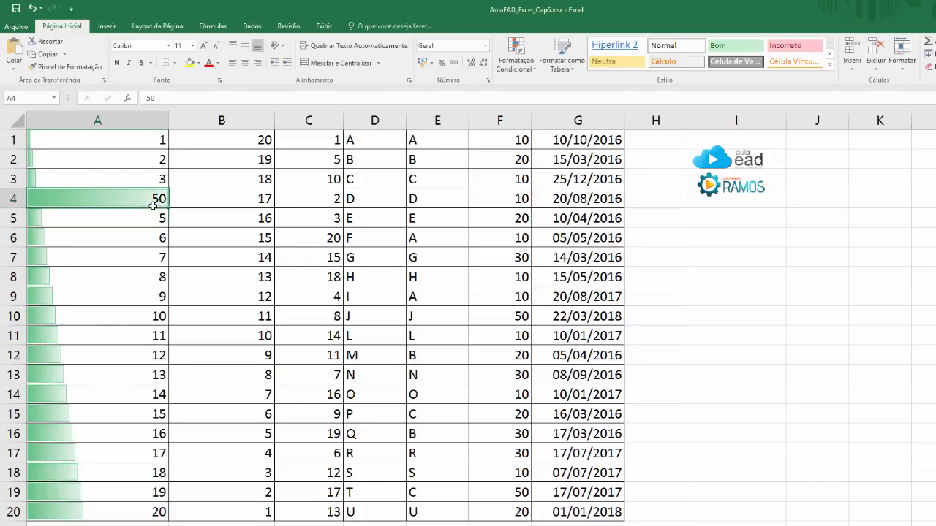
{"action": "type", "text": "4"}
{"action": "key", "text": "Return"}
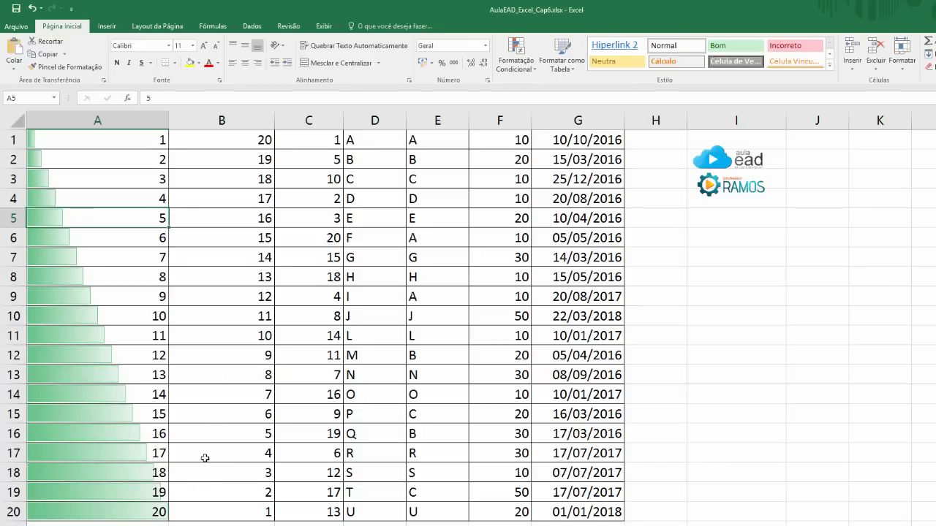
Step: Apply the Red - Yellow - Green colour scale to cells B1:B20 and check the highest and lowest values
{"action": "left_click_drag", "start_coordinate": [219, 515], "coordinate": [259, 136]}
{"action": "left_click", "coordinate": [522, 67]}
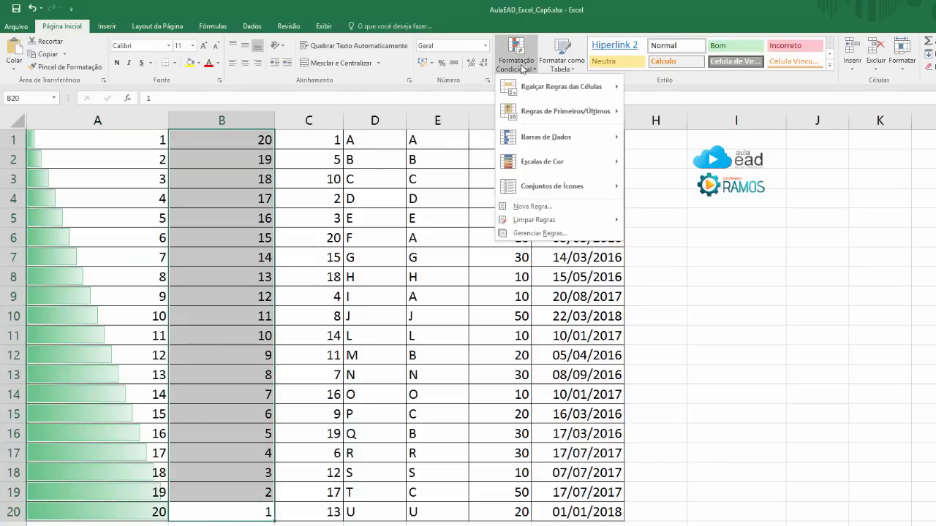
{"action": "mouse_move", "coordinate": [527, 137]}
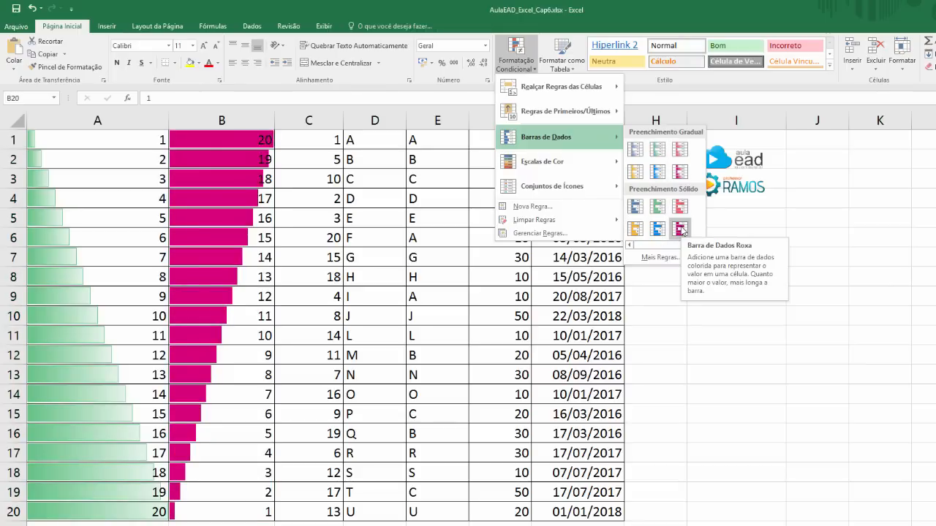
{"action": "mouse_move", "coordinate": [600, 163]}
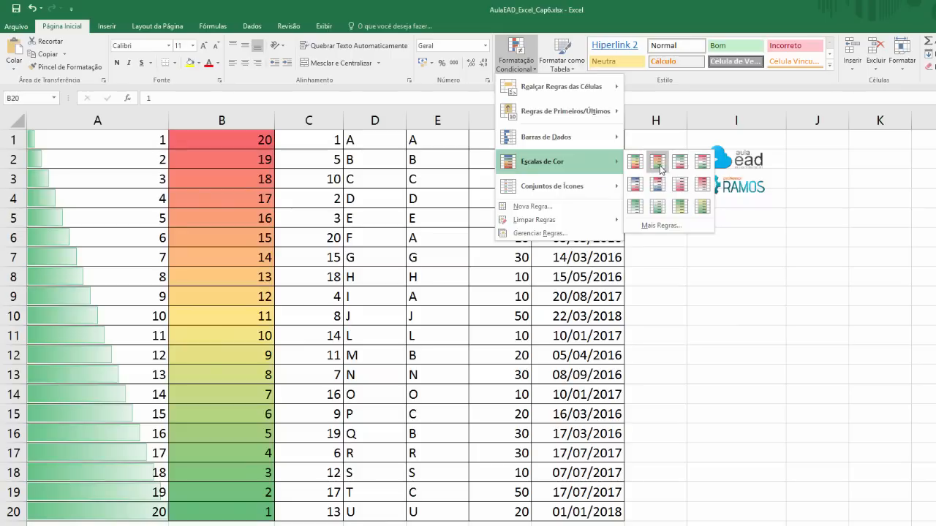
{"action": "left_click", "coordinate": [658, 164]}
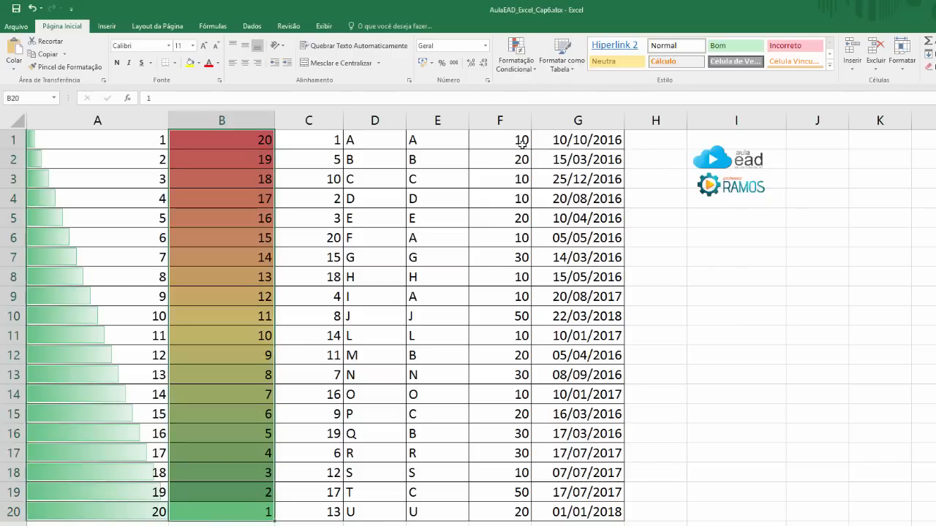
{"action": "left_click", "coordinate": [258, 136]}
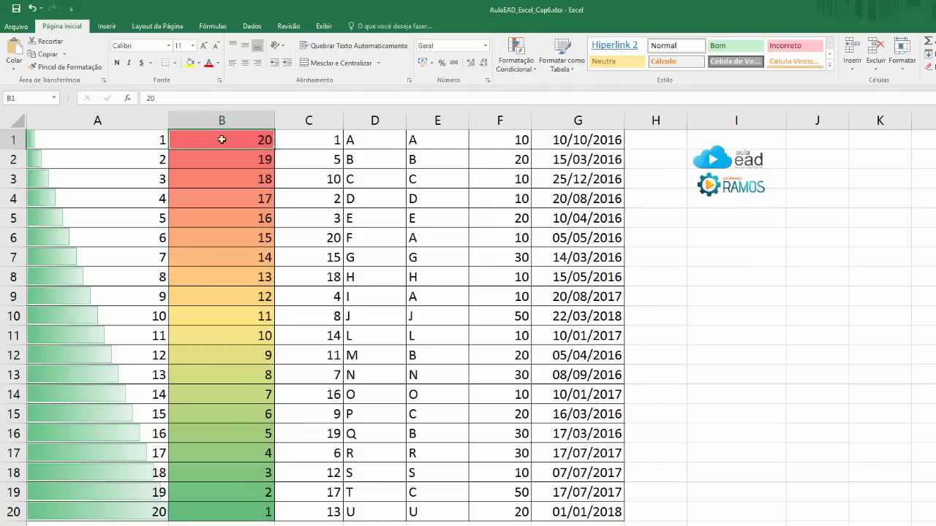
{"action": "left_click", "coordinate": [225, 507]}
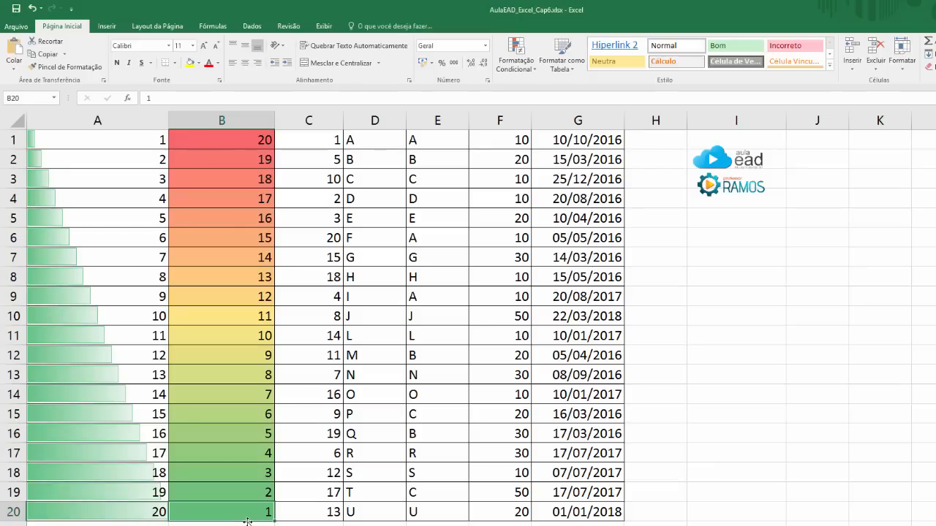
Step: Apply the Red - Yellow - Green colour scale to cells C1:C20
{"action": "left_click", "coordinate": [322, 140]}
{"action": "left_click_drag", "start_coordinate": [322, 140], "coordinate": [324, 507]}
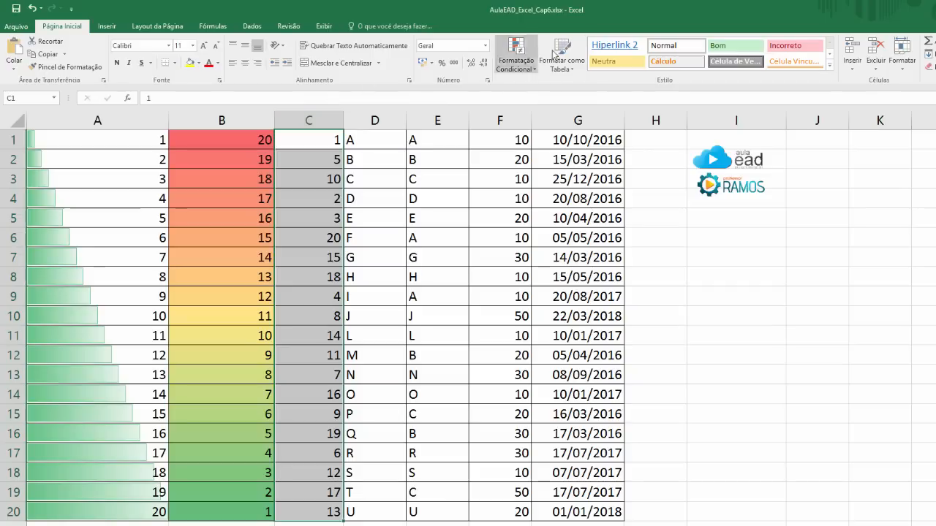
{"action": "left_click", "coordinate": [529, 68]}
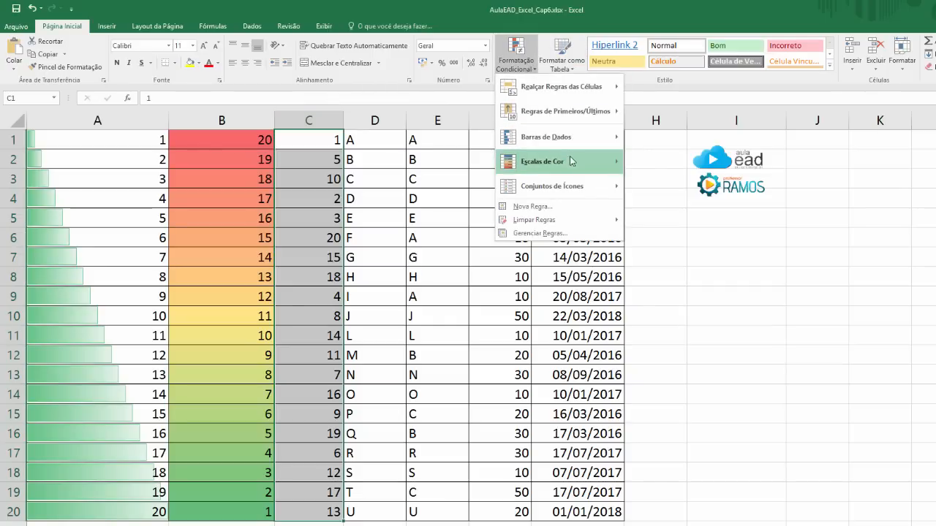
{"action": "mouse_move", "coordinate": [574, 164]}
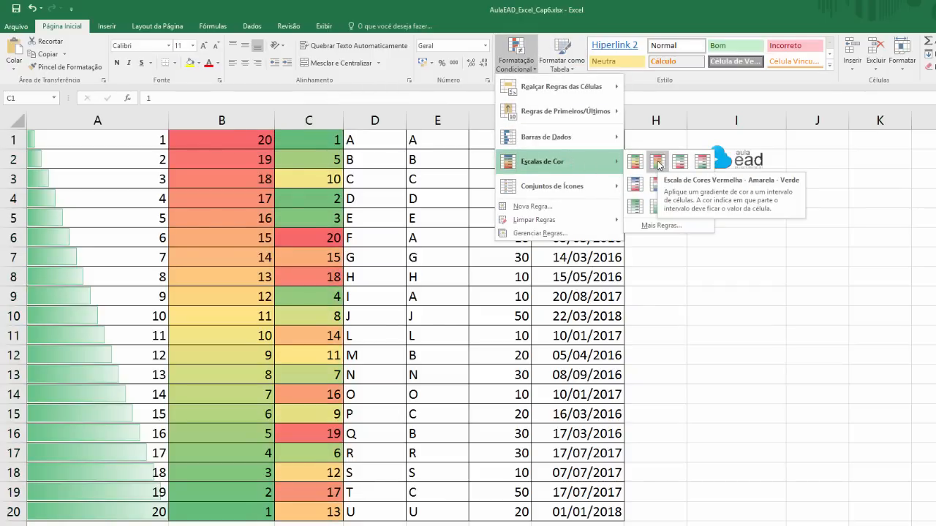
{"action": "left_click", "coordinate": [658, 163]}
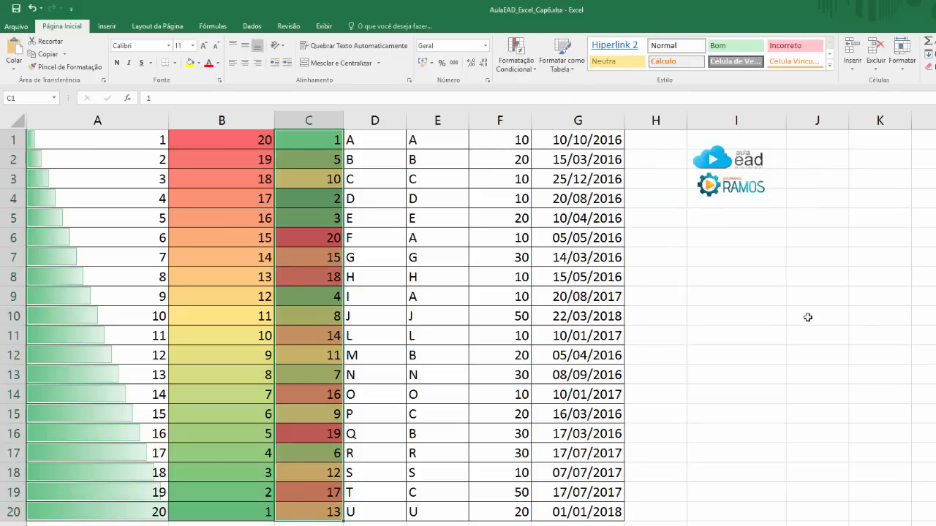
{"action": "left_click", "coordinate": [831, 312]}
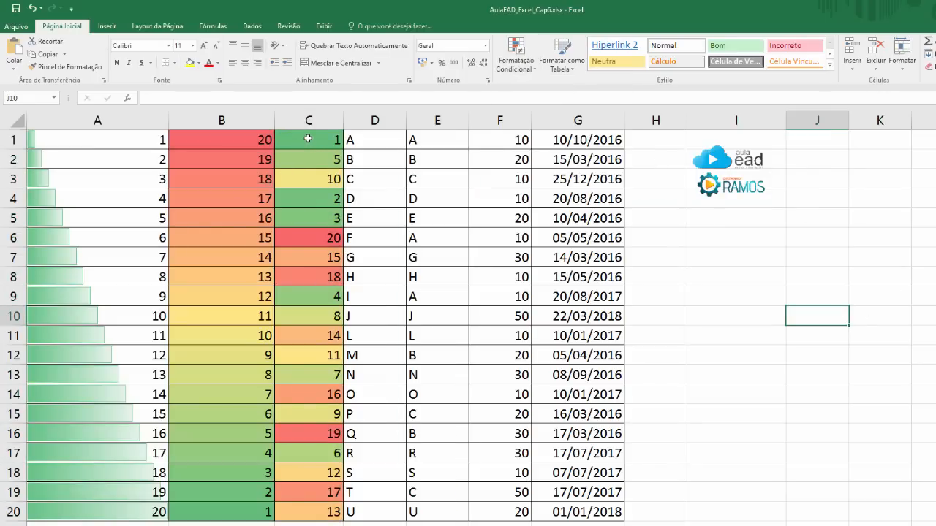
Step: Clear the conditional formatting rules from the selected cells C1:C20 only
{"action": "left_click_drag", "start_coordinate": [309, 139], "coordinate": [317, 512]}
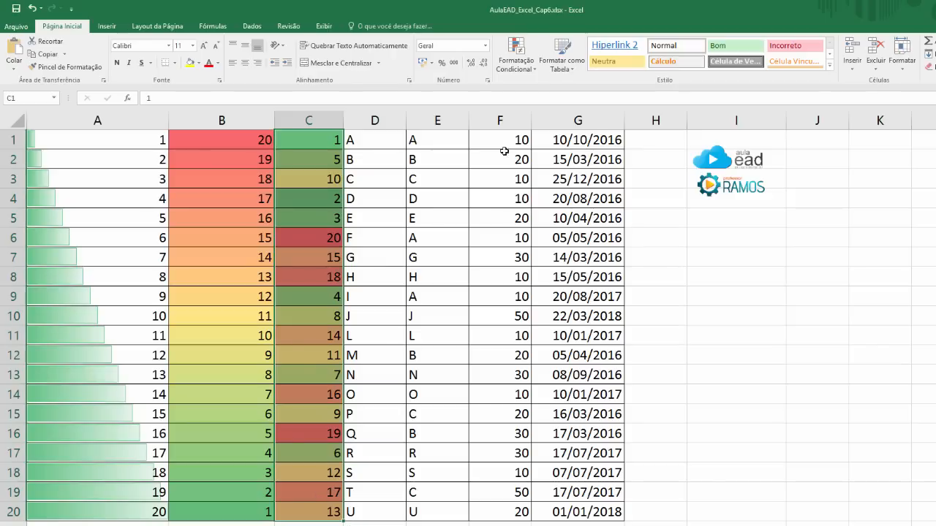
{"action": "left_click", "coordinate": [517, 57]}
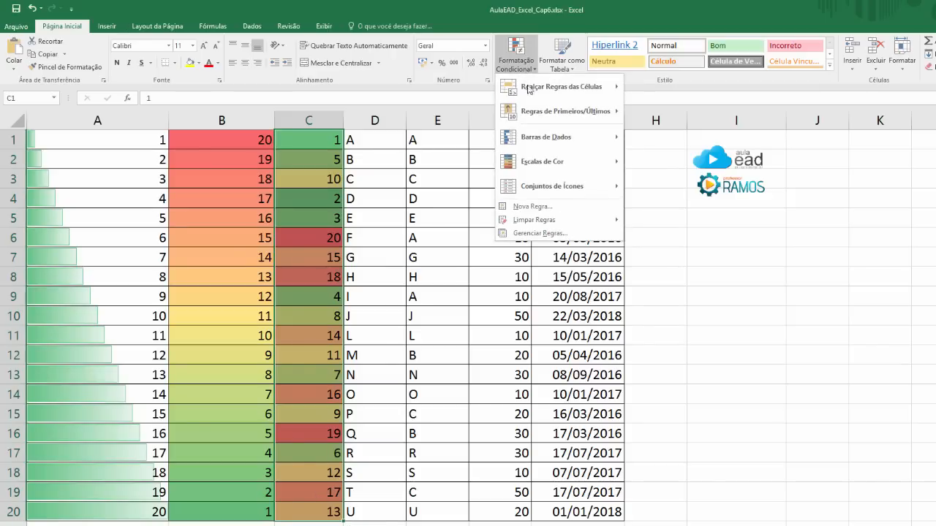
{"action": "mouse_move", "coordinate": [563, 222]}
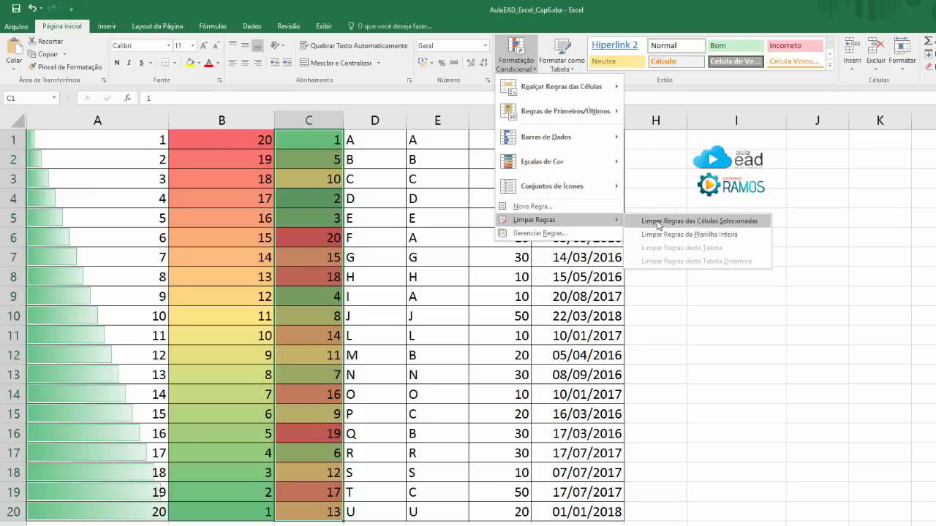
{"action": "left_click", "coordinate": [733, 227]}
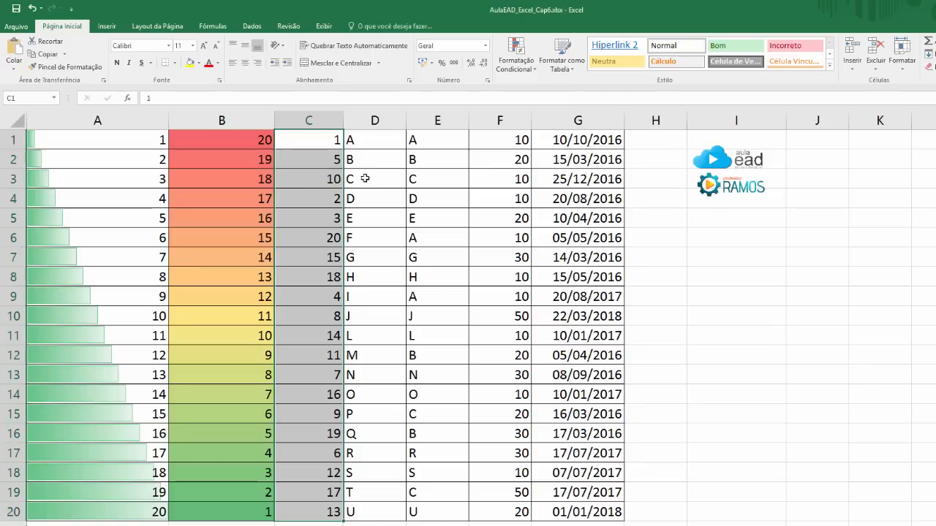
Step: Apply conditional formatting with purple gradient-fill data bars to cells C1:C20
{"action": "left_click", "coordinate": [516, 60]}
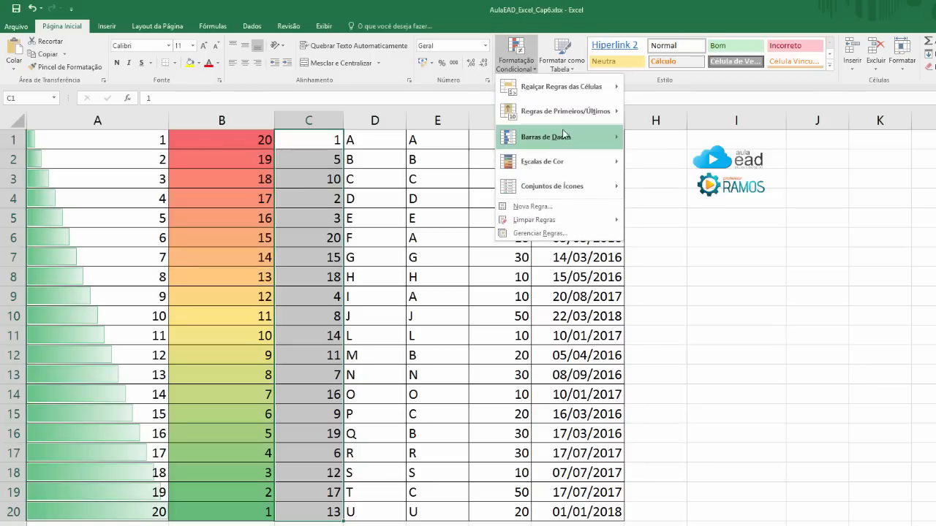
{"action": "mouse_move", "coordinate": [568, 140]}
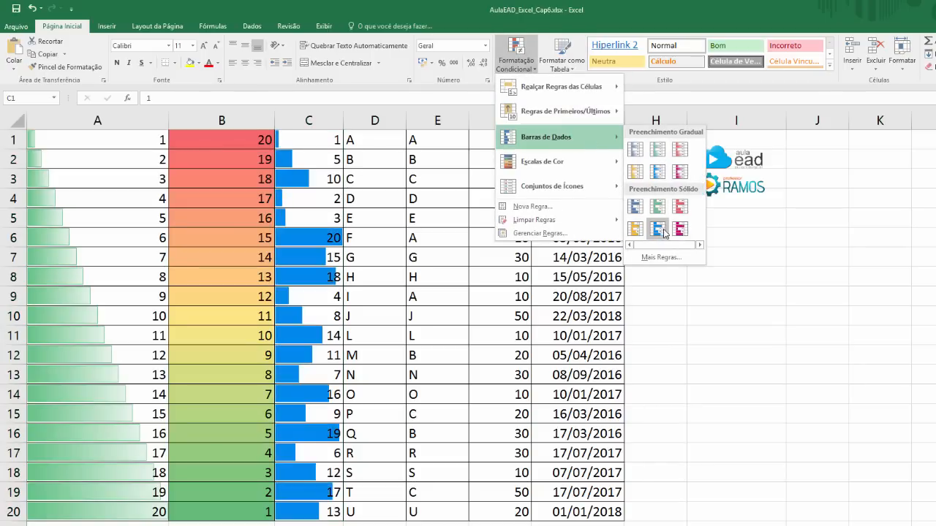
{"action": "left_click", "coordinate": [682, 172]}
{"action": "left_click", "coordinate": [748, 336]}
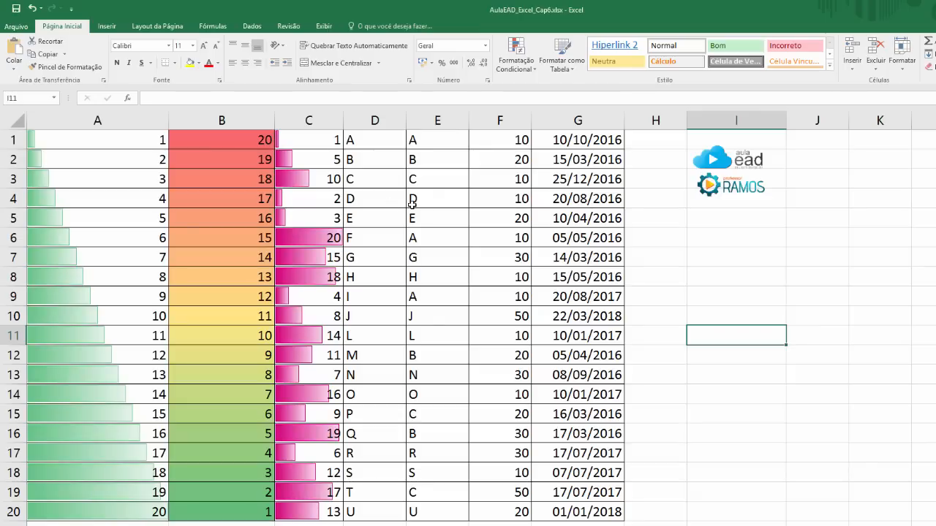
Step: Start a new formatting rule for cells D1:D20 of the unique or duplicate type, targeting "valores exclusivos"
{"action": "left_click", "coordinate": [369, 141]}
{"action": "left_click", "coordinate": [365, 158]}
{"action": "left_click", "coordinate": [365, 181]}
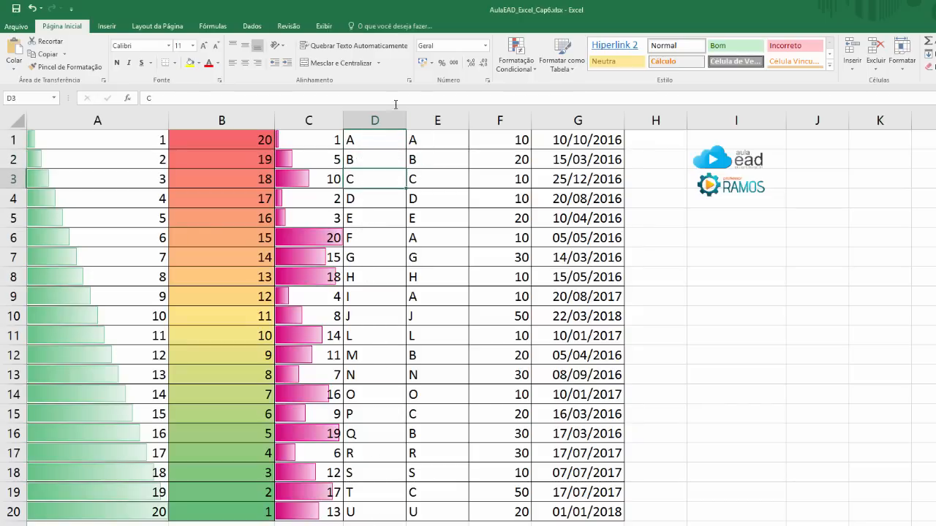
{"action": "left_click_drag", "start_coordinate": [372, 138], "coordinate": [382, 420]}
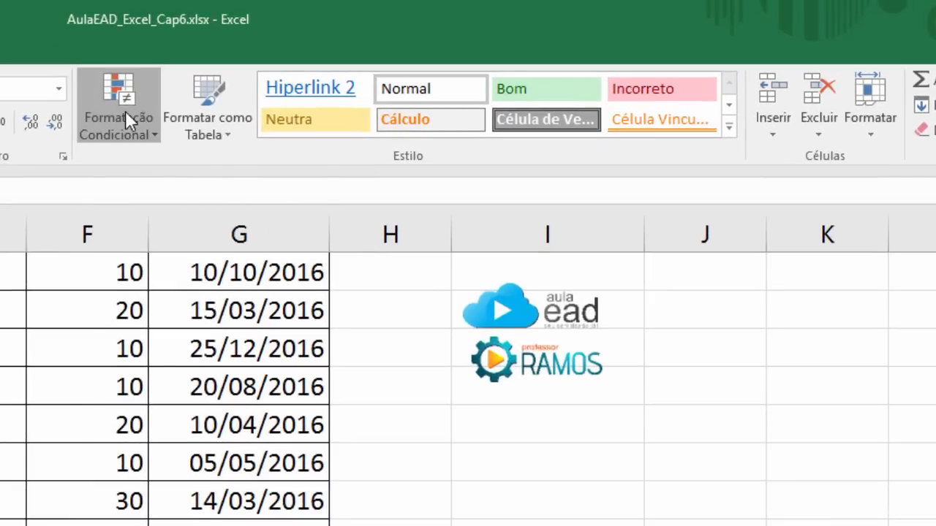
{"action": "left_click", "coordinate": [384, 79]}
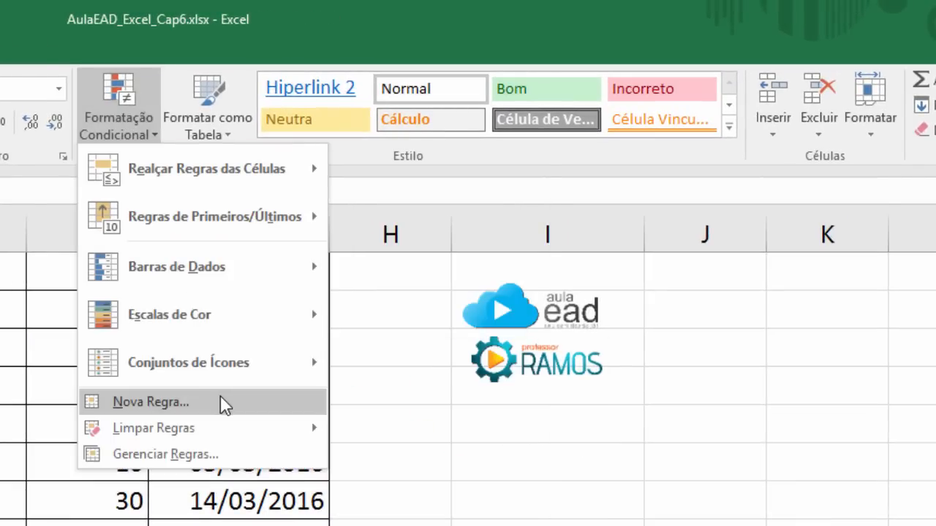
{"action": "left_click", "coordinate": [220, 402]}
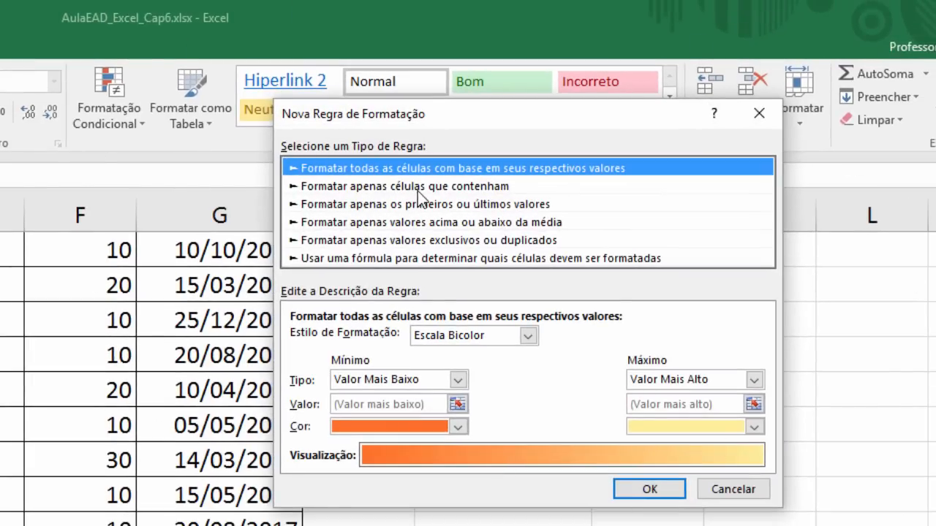
{"action": "left_click", "coordinate": [361, 239]}
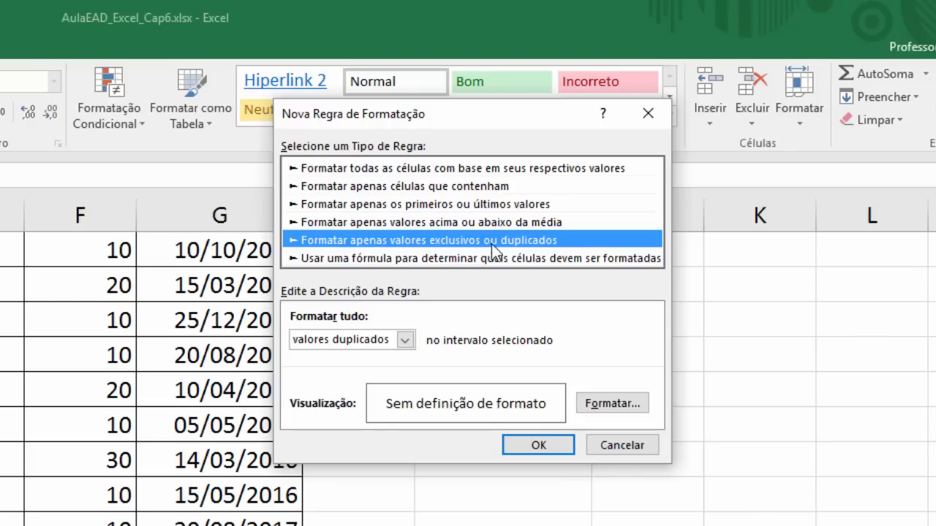
{"action": "left_click", "coordinate": [412, 341]}
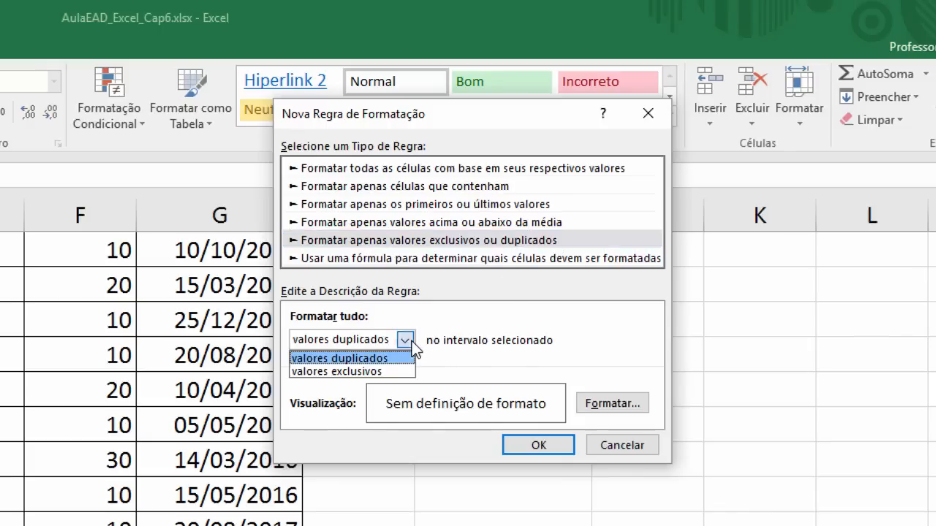
{"action": "left_click", "coordinate": [372, 373]}
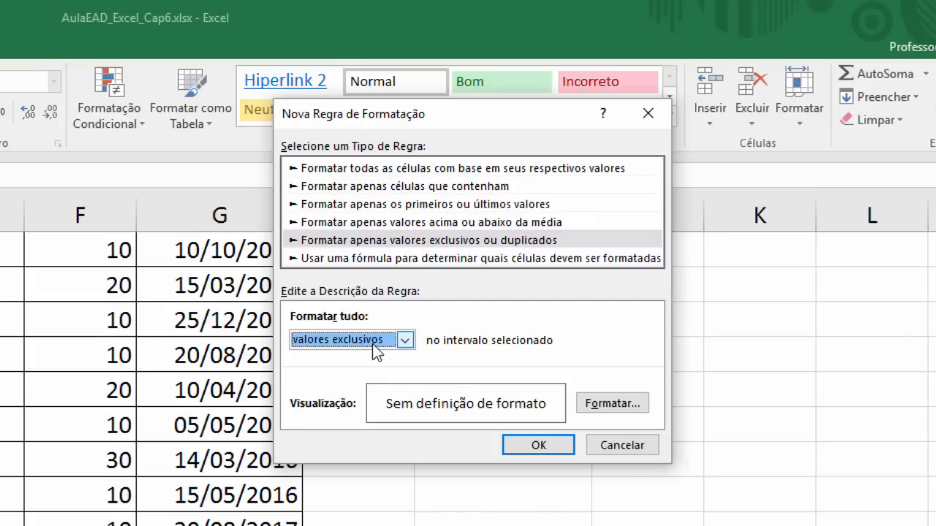
Step: Set the unique-values rule's font format to bold (Negrito) in the standard blue colour
{"action": "left_click", "coordinate": [630, 414]}
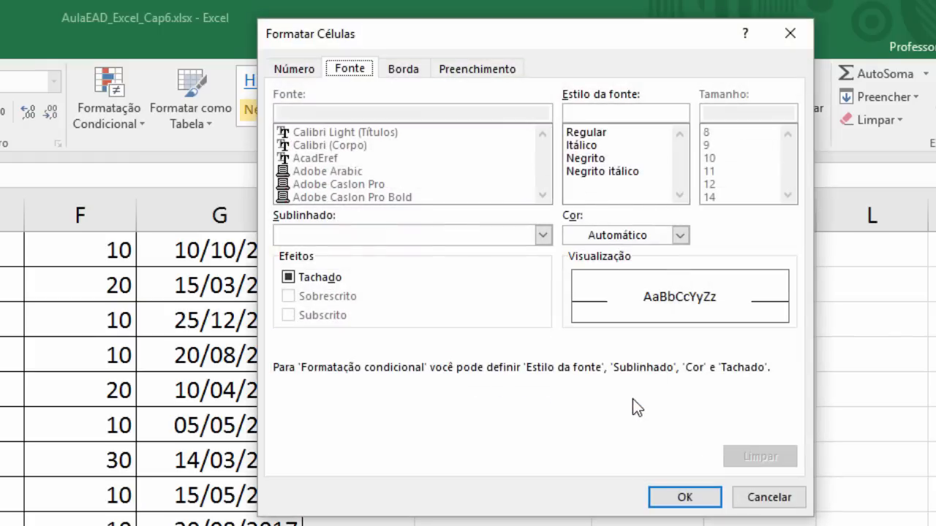
{"action": "left_click", "coordinate": [740, 499]}
{"action": "left_click", "coordinate": [624, 406]}
{"action": "left_click", "coordinate": [586, 162]}
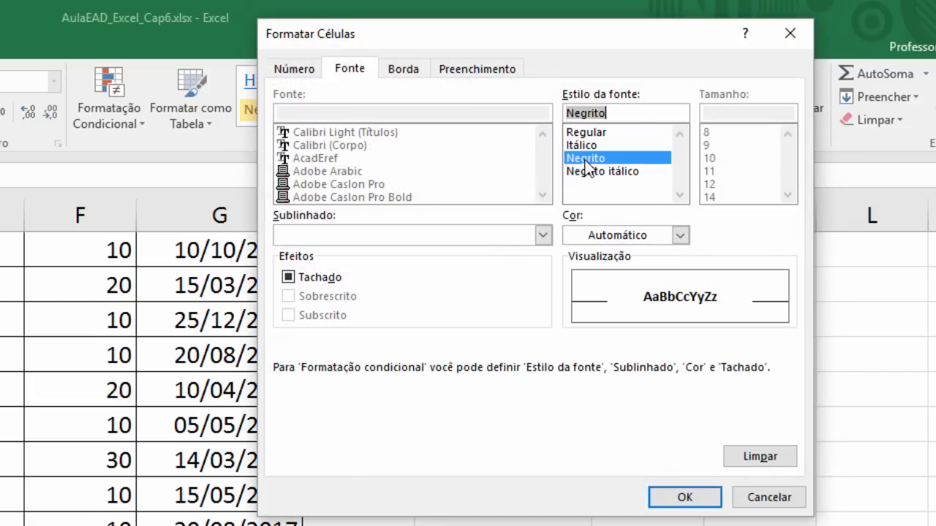
{"action": "left_click", "coordinate": [687, 235]}
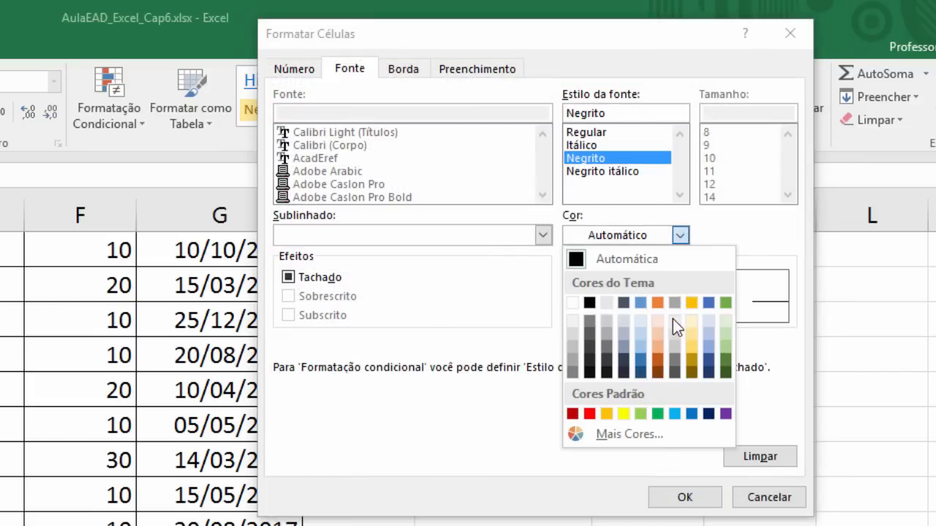
{"action": "left_click", "coordinate": [693, 415]}
Step: Add a light blue background fill to the unique-values format and apply the rule to D1:D20
{"action": "left_click", "coordinate": [467, 69]}
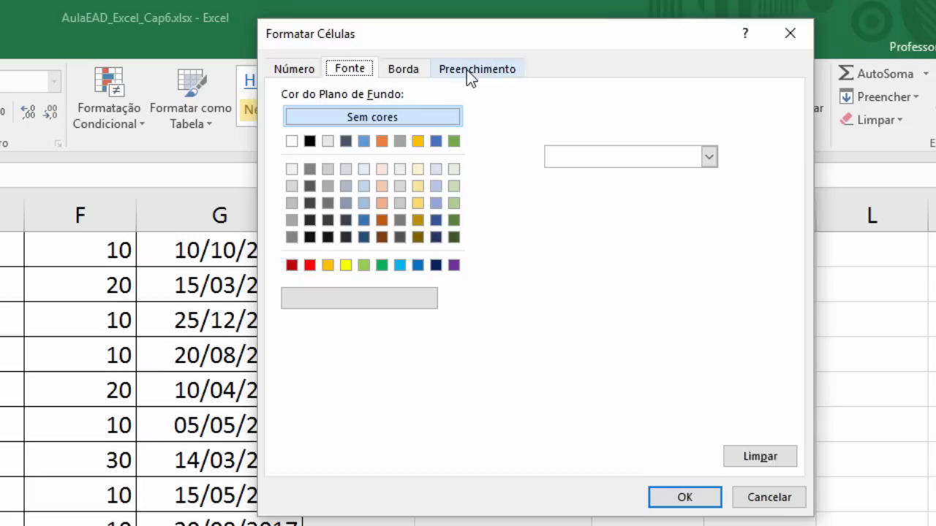
{"action": "left_click", "coordinate": [361, 172]}
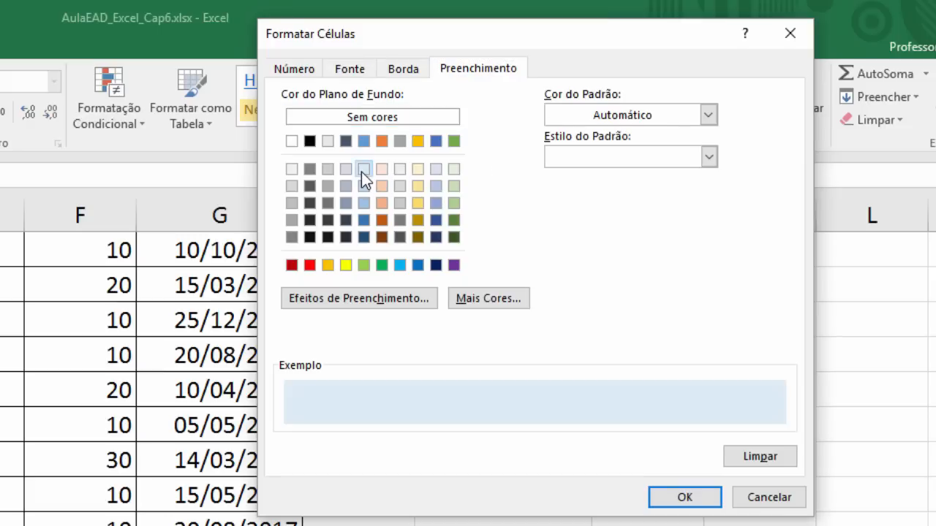
{"action": "left_click", "coordinate": [687, 500]}
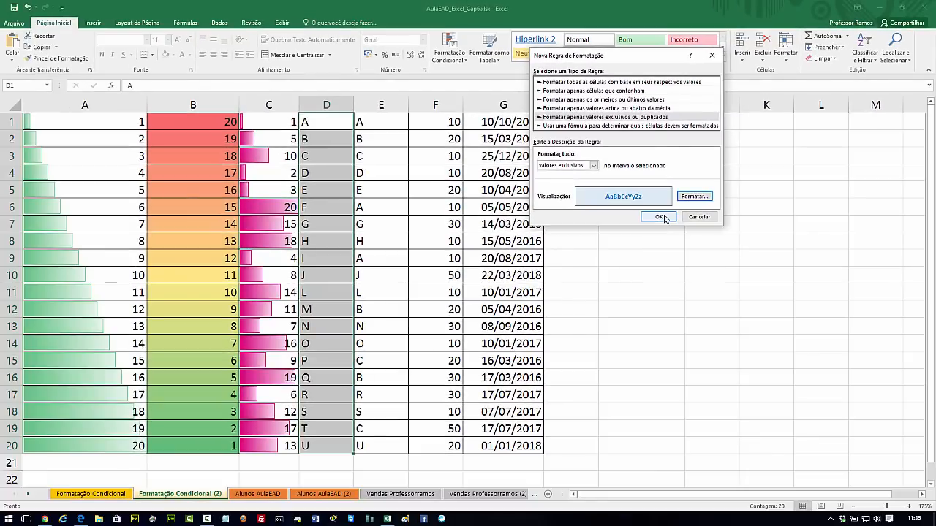
{"action": "left_click", "coordinate": [539, 446]}
{"action": "left_click", "coordinate": [696, 307]}
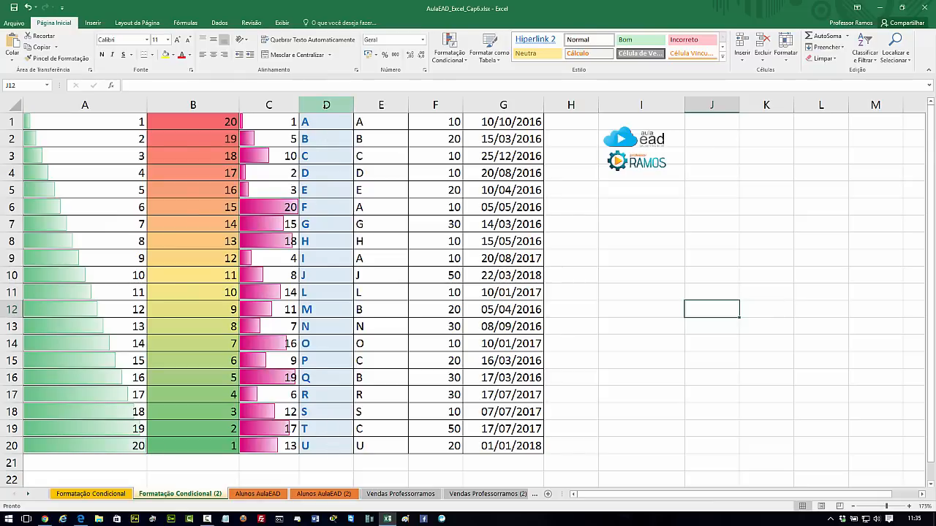
Step: Enter A in cell D14 and C in cell D11 to test the unique-values rule with repeated letters
{"action": "left_click", "coordinate": [318, 346]}
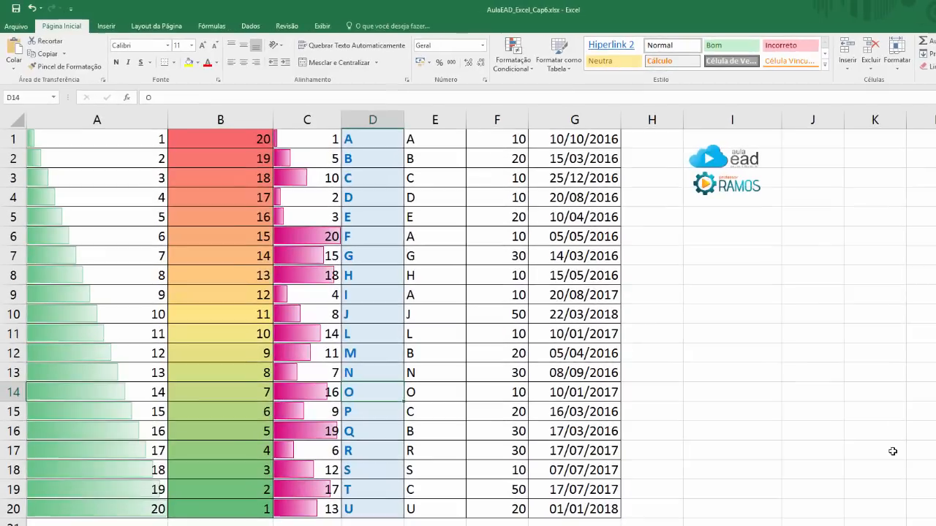
{"action": "type", "text": "A"}
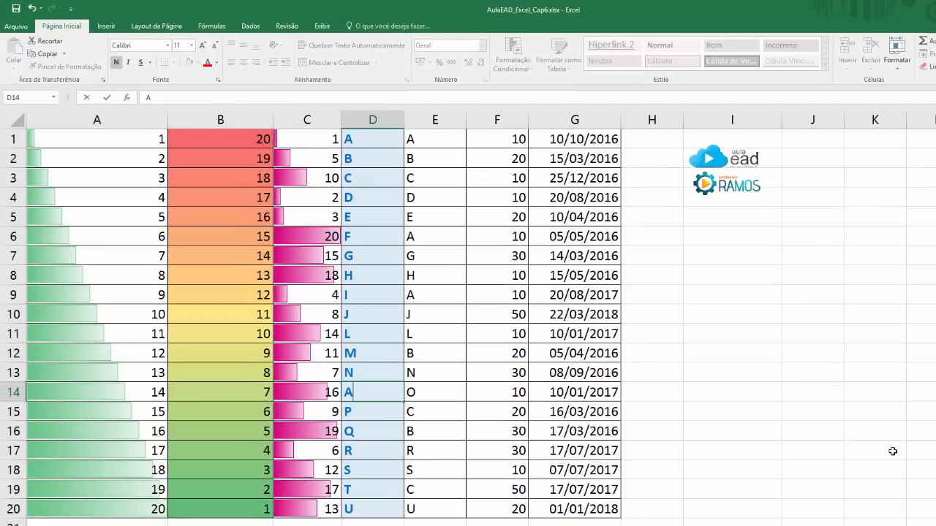
{"action": "key", "text": "Return"}
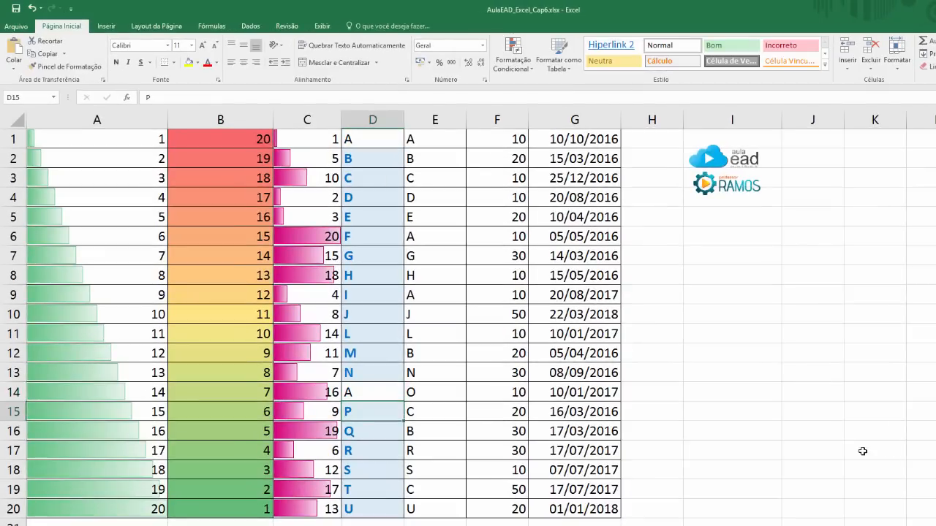
{"action": "left_click", "coordinate": [376, 392]}
{"action": "left_click", "coordinate": [371, 143]}
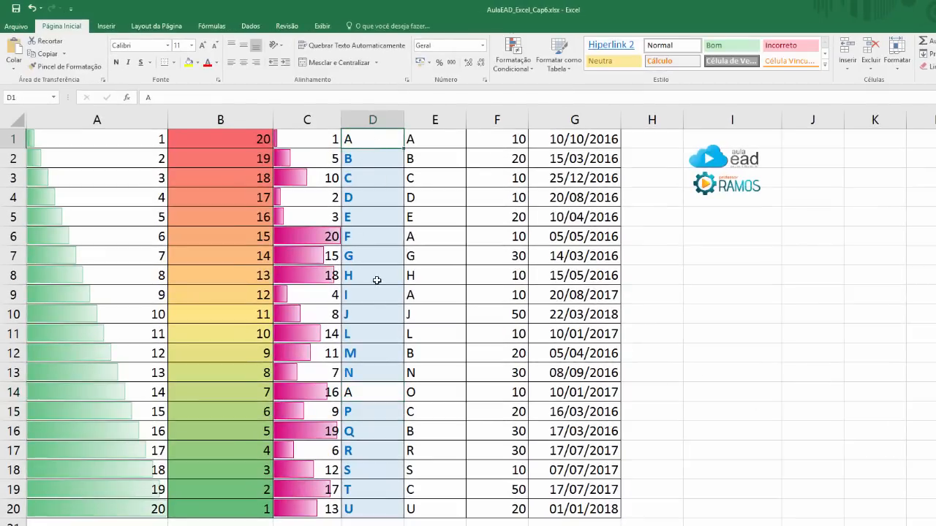
{"action": "left_click", "coordinate": [373, 337]}
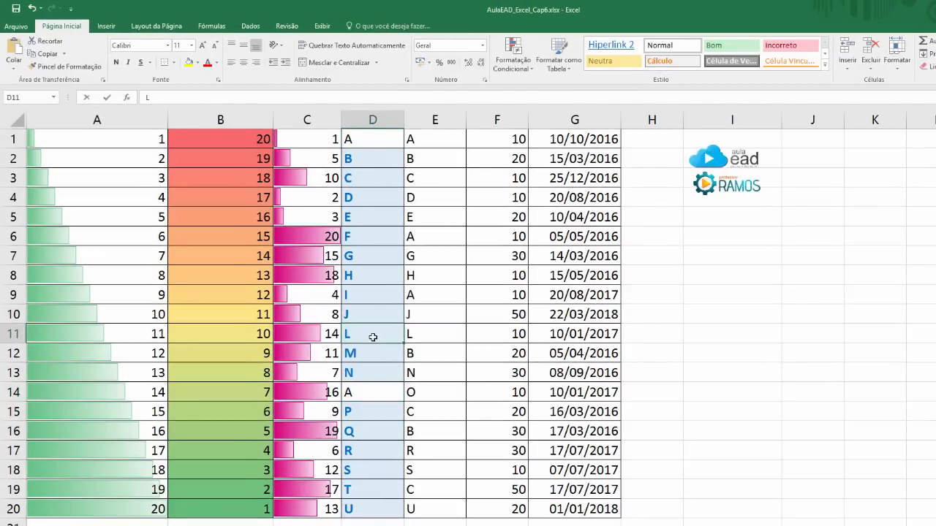
{"action": "type", "text": "C"}
{"action": "left_click", "coordinate": [377, 356]}
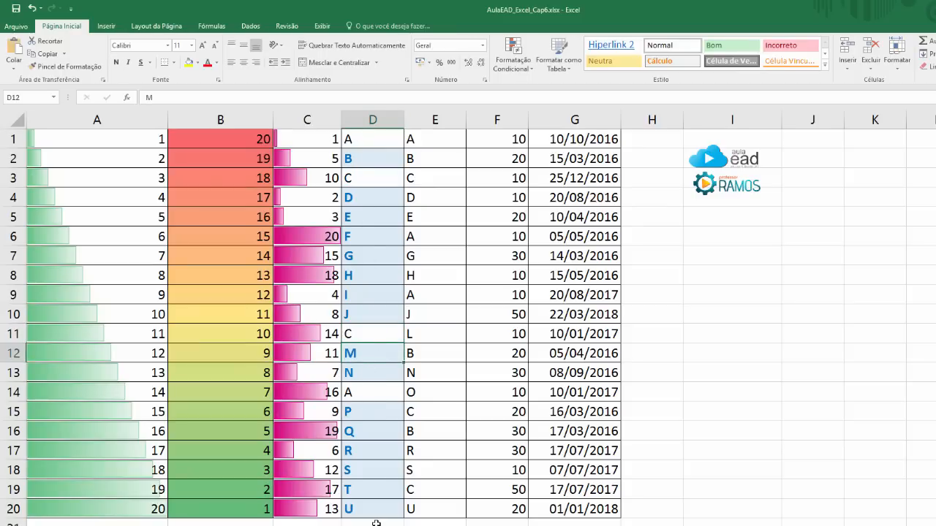
Step: Start a new formatting rule for cells E1:E20 of the unique or duplicate type, targeting "valores duplicados"
{"action": "left_click_drag", "start_coordinate": [439, 142], "coordinate": [452, 506]}
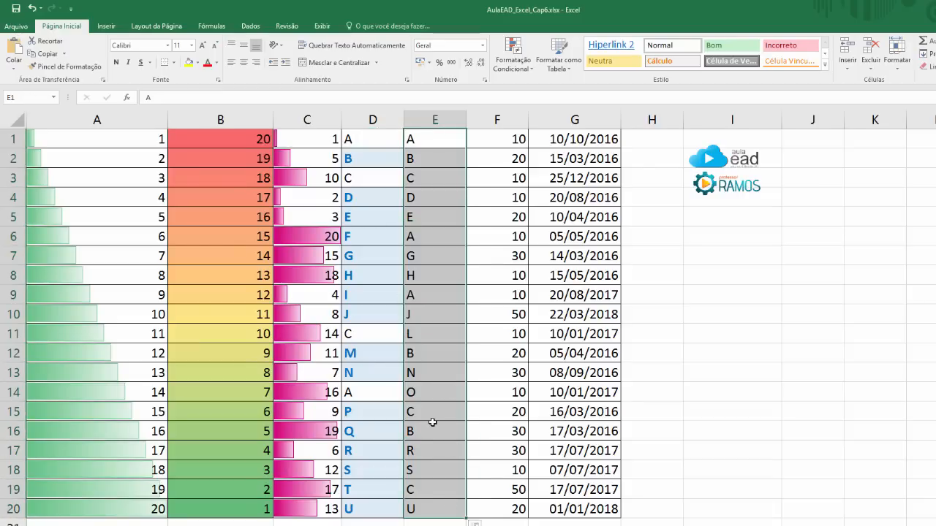
{"action": "left_click", "coordinate": [514, 62]}
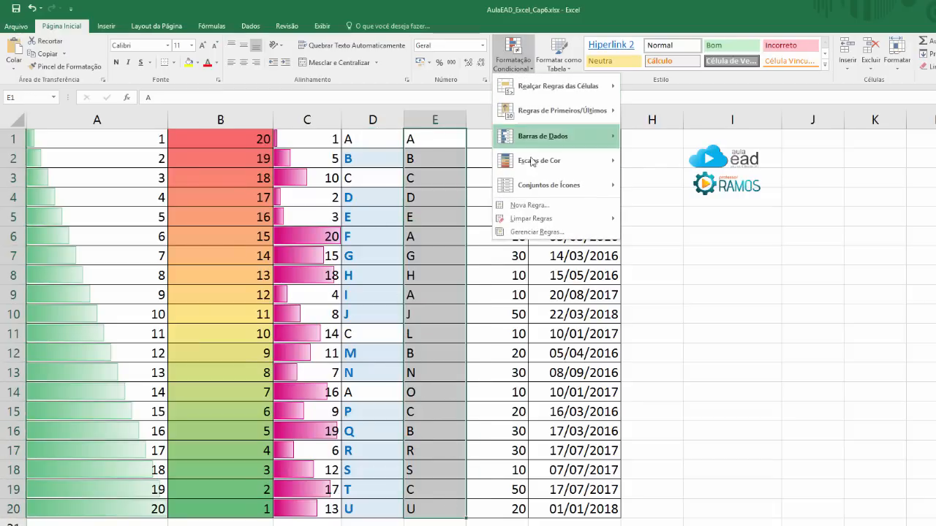
{"action": "left_click", "coordinate": [528, 205]}
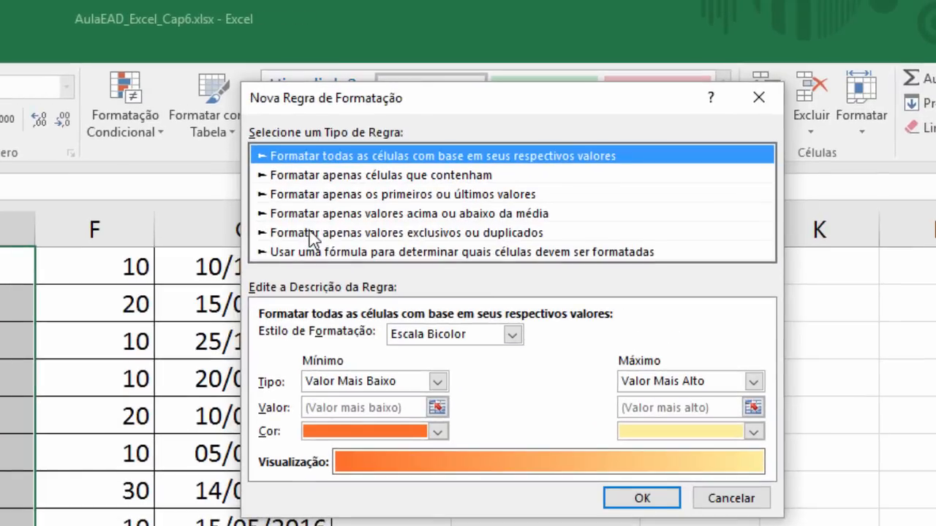
{"action": "left_click", "coordinate": [312, 234]}
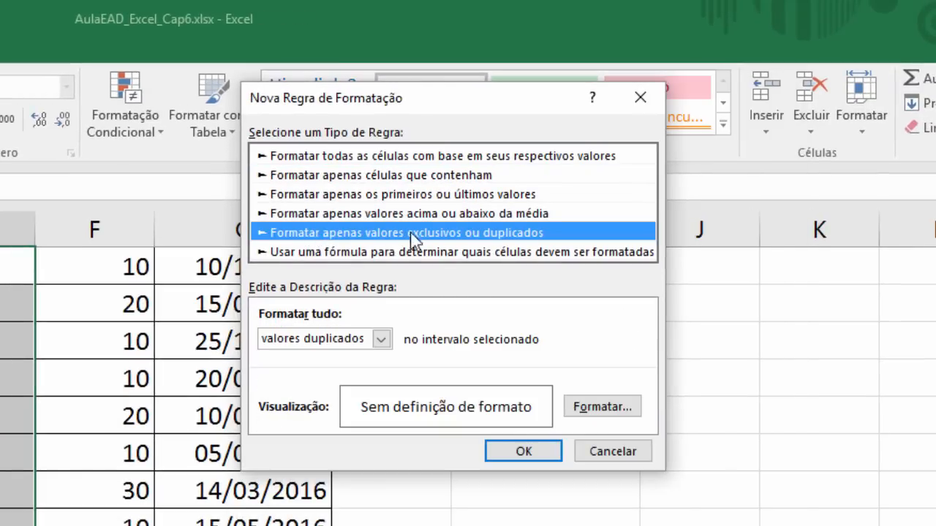
{"action": "left_click", "coordinate": [381, 340]}
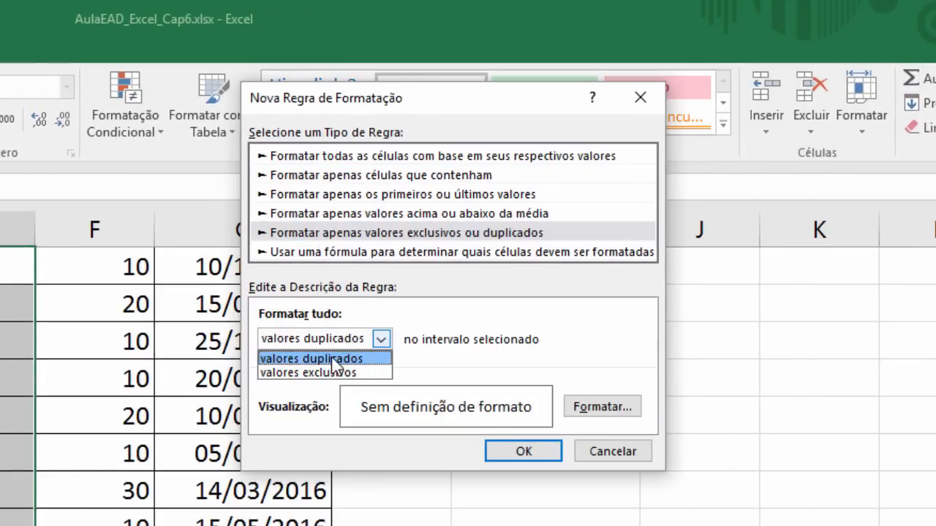
{"action": "left_click", "coordinate": [296, 359]}
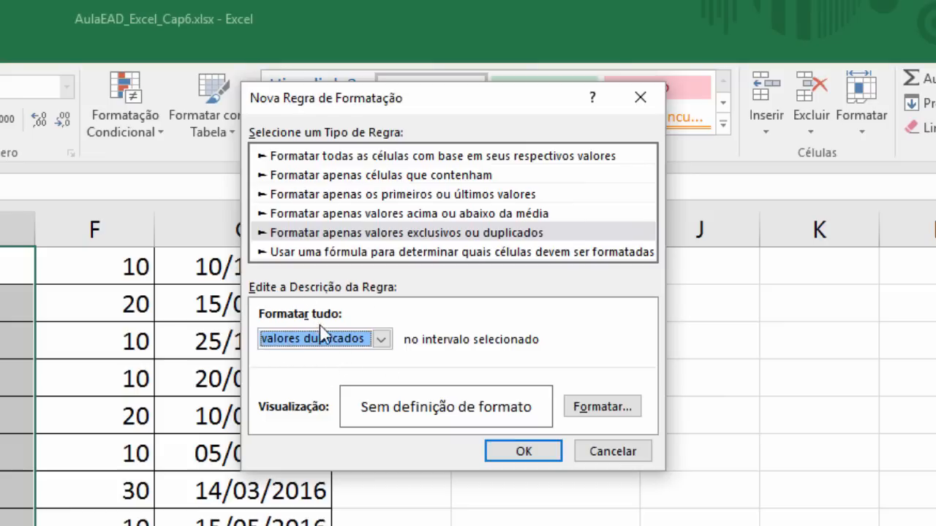
Step: Apply the duplicate-values rule to E1:E20 with a light gold fill and bold dark green font, checking the repeated A cells
{"action": "left_click", "coordinate": [587, 406]}
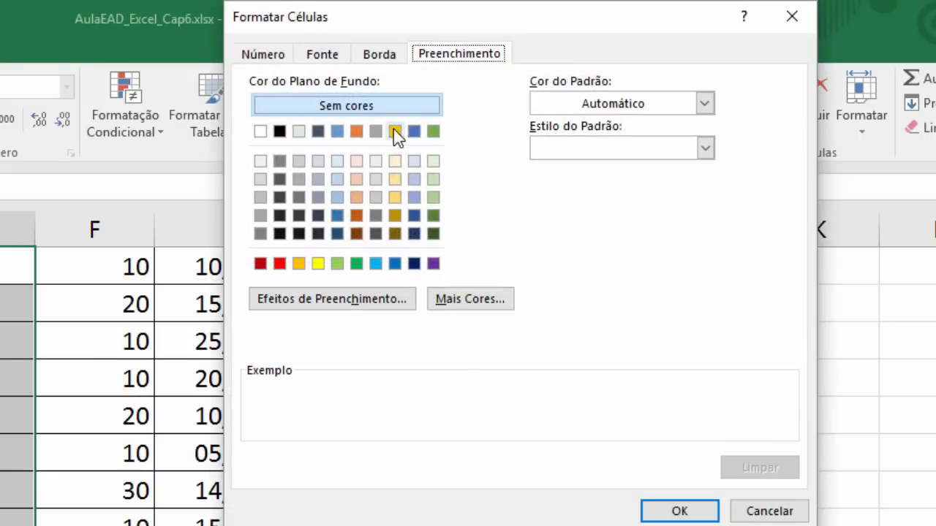
{"action": "left_click", "coordinate": [395, 161]}
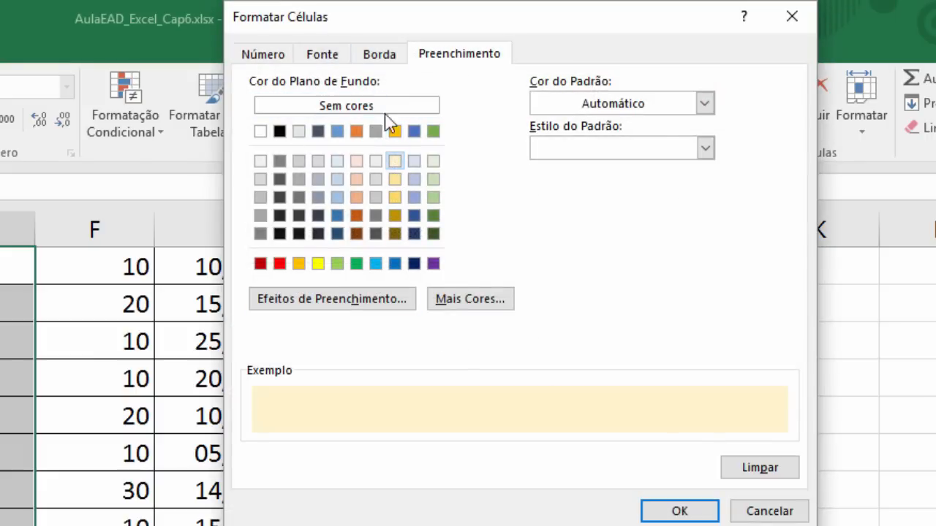
{"action": "left_click", "coordinate": [373, 54]}
{"action": "left_click", "coordinate": [331, 58]}
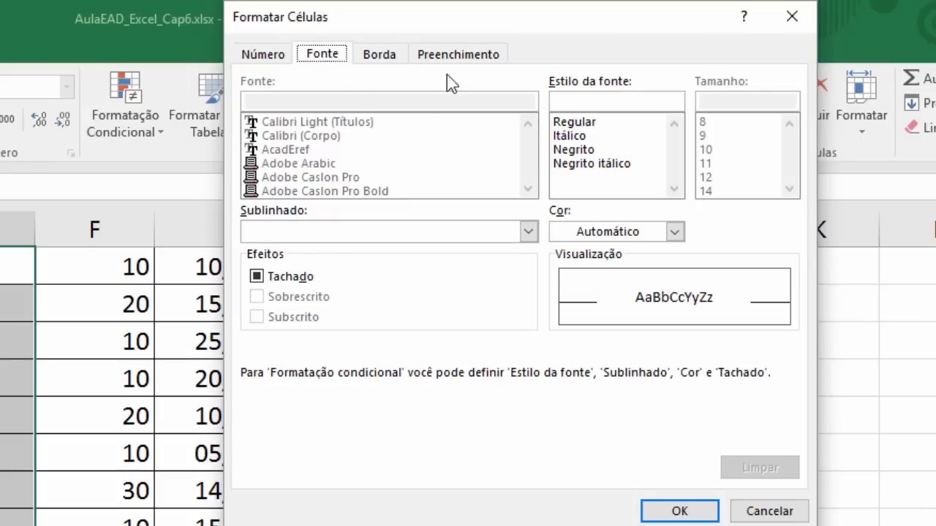
{"action": "left_click", "coordinate": [584, 149]}
{"action": "left_click", "coordinate": [658, 235]}
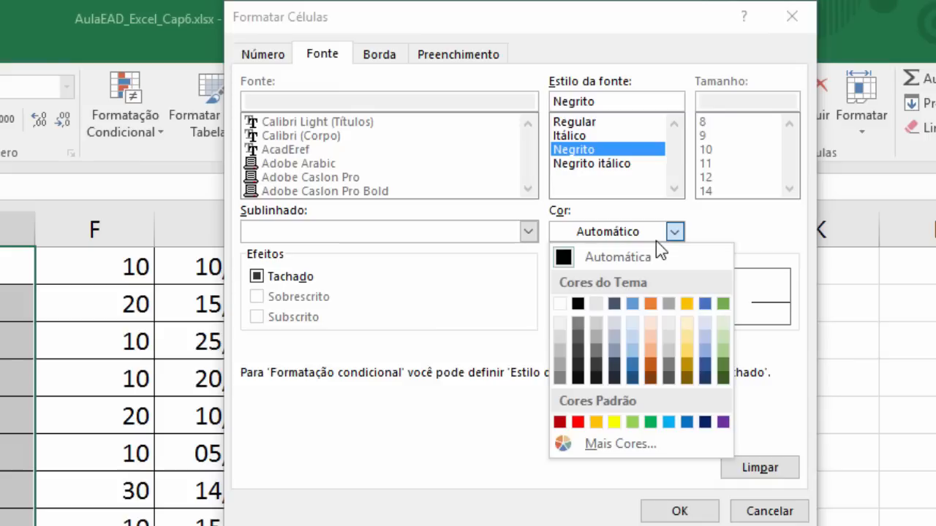
{"action": "left_click", "coordinate": [723, 377]}
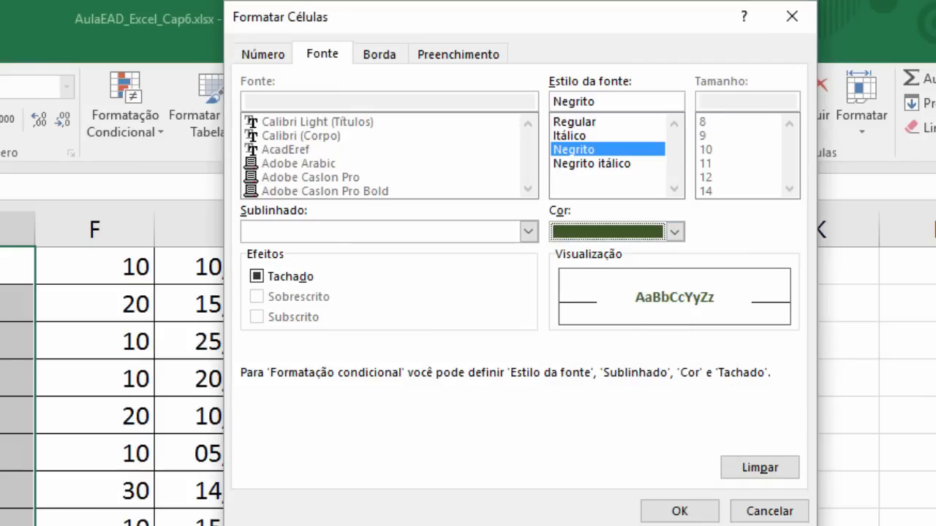
{"action": "left_click", "coordinate": [680, 512]}
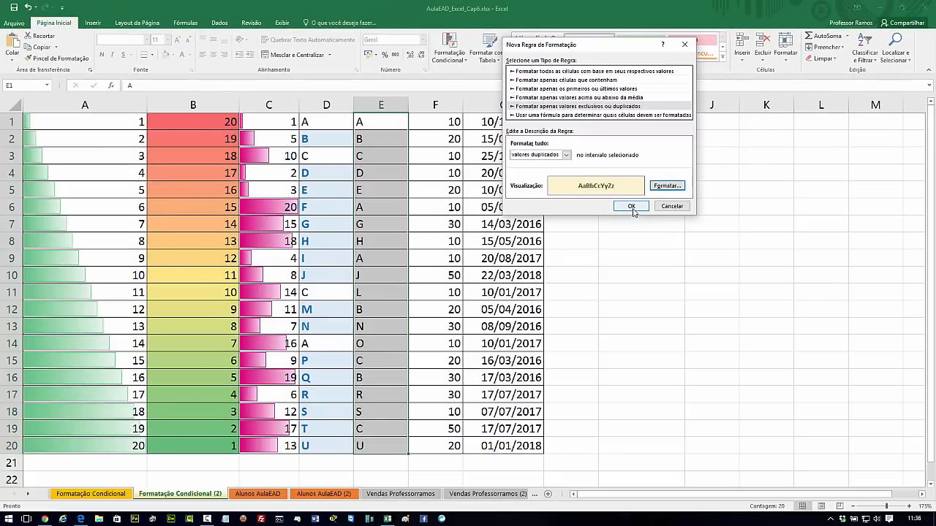
{"action": "left_click", "coordinate": [631, 207]}
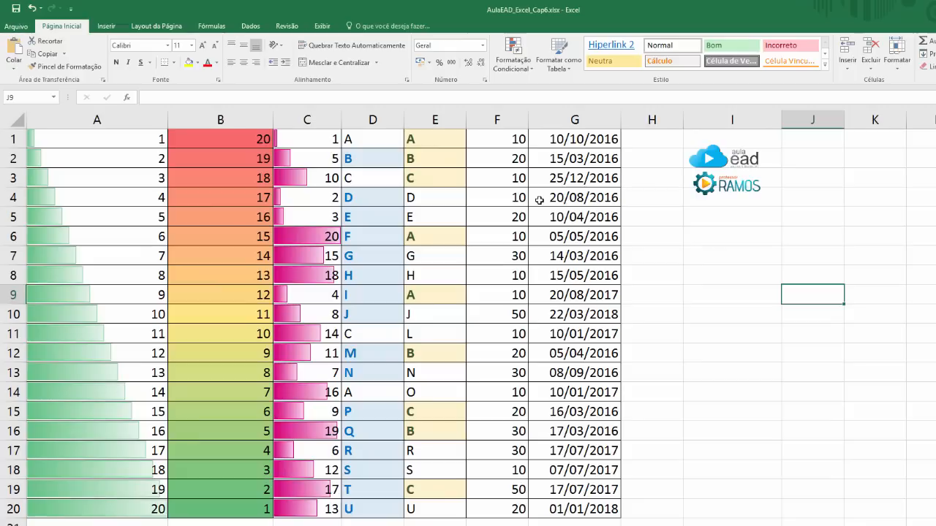
{"action": "left_click", "coordinate": [427, 139]}
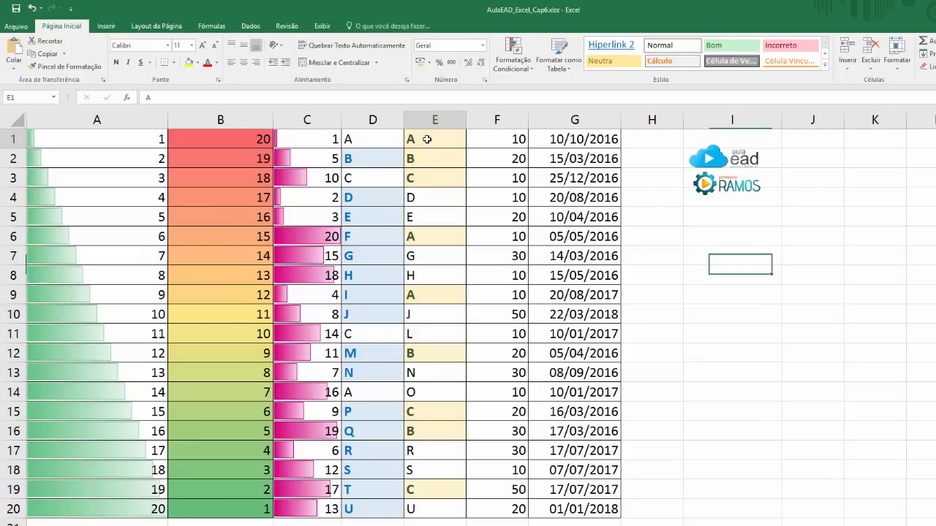
{"action": "left_click", "coordinate": [430, 295]}
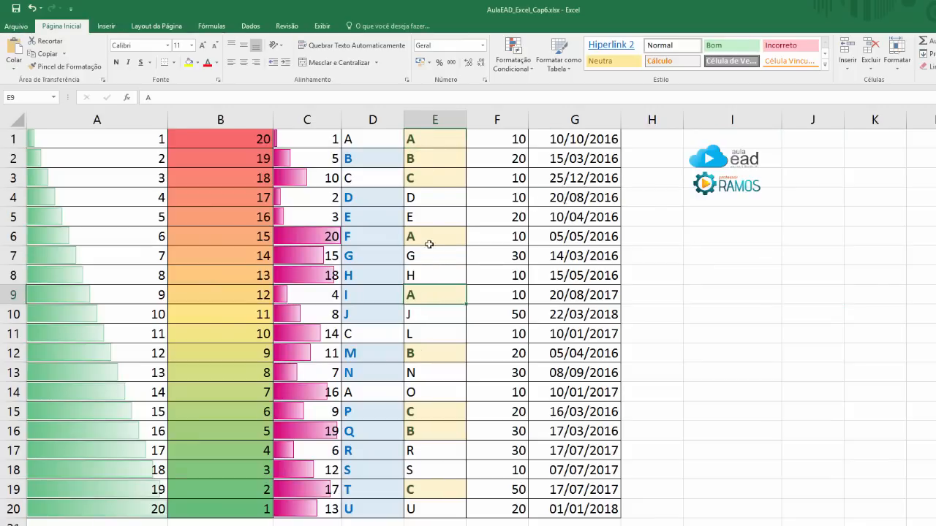
Step: Review the highlighted repeated letters in column E and enter A in cell E14 to test the duplicate-values rule
{"action": "left_click", "coordinate": [429, 239]}
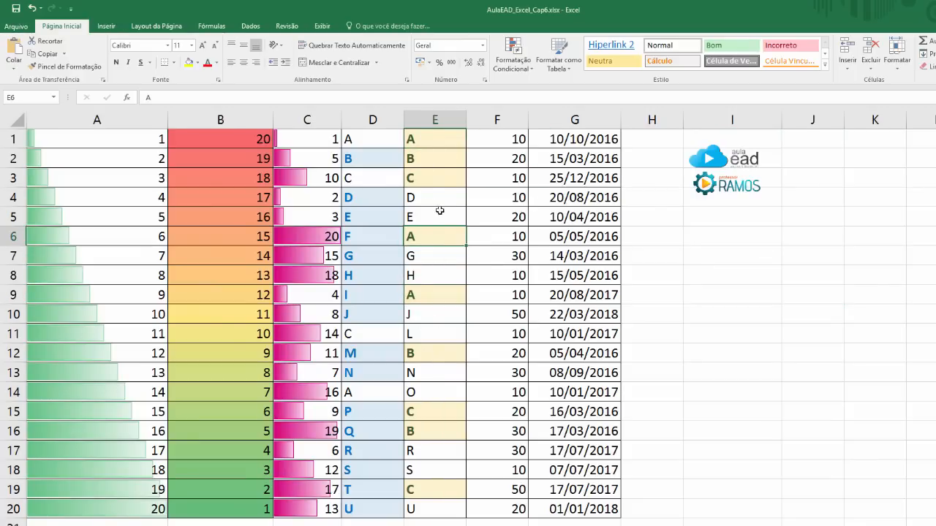
{"action": "left_click", "coordinate": [420, 178]}
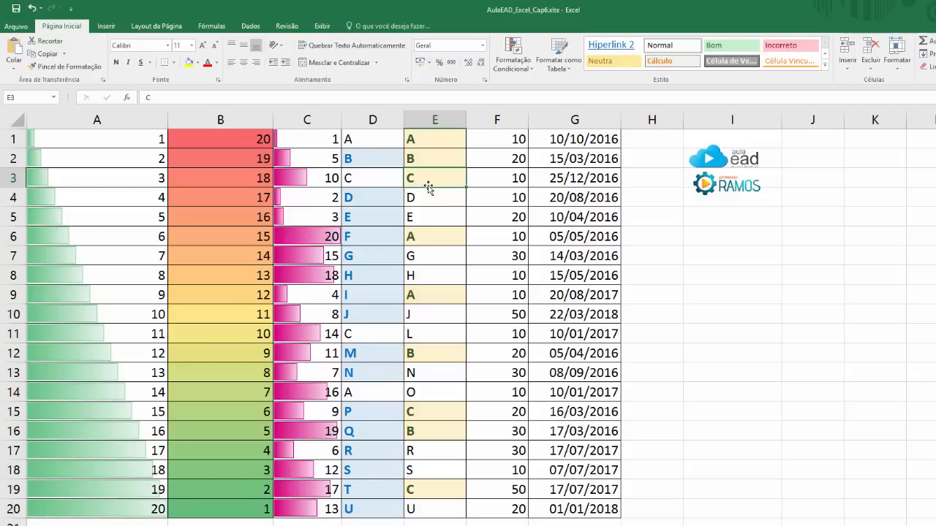
{"action": "left_click", "coordinate": [426, 411]}
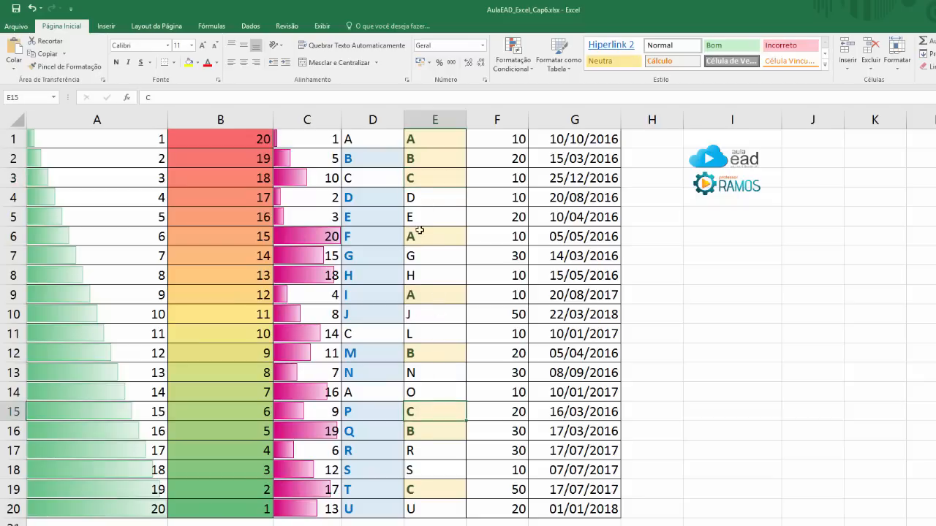
{"action": "left_click", "coordinate": [426, 159]}
{"action": "left_click", "coordinate": [438, 354]}
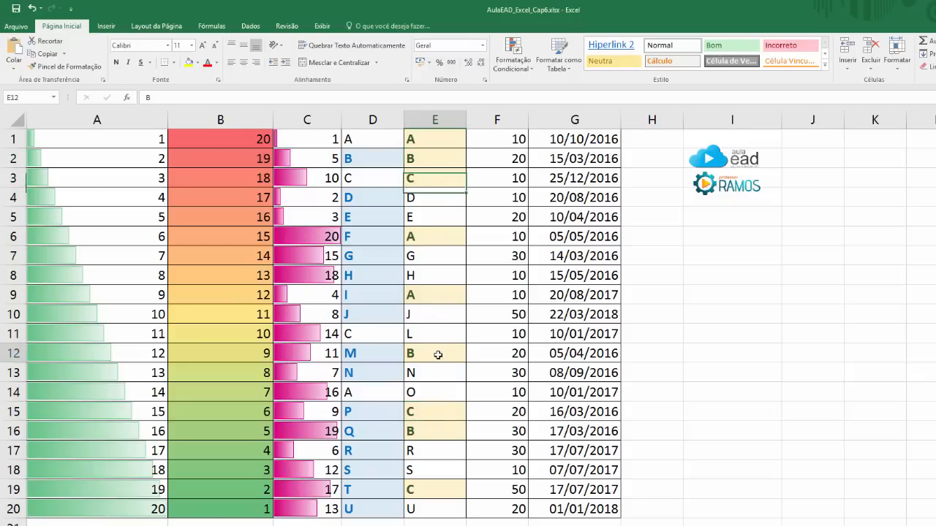
{"action": "left_click", "coordinate": [430, 430]}
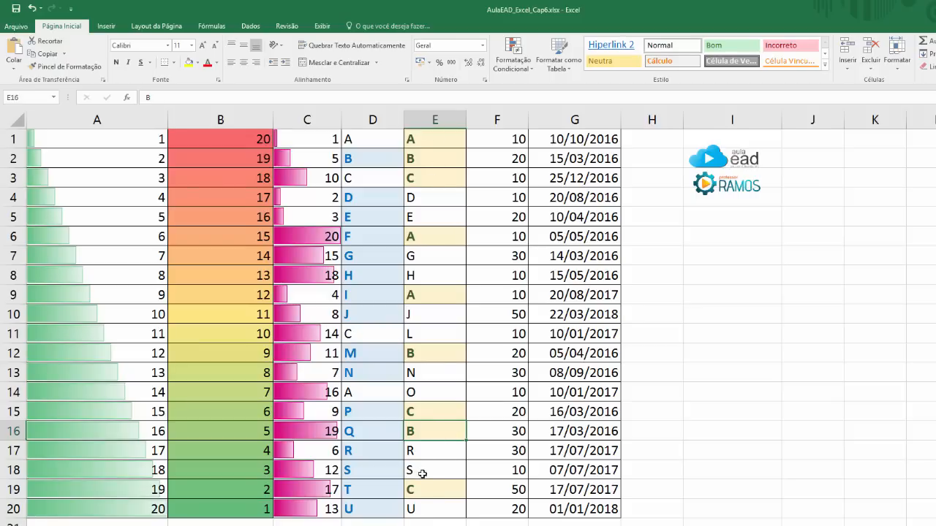
{"action": "left_click", "coordinate": [427, 391]}
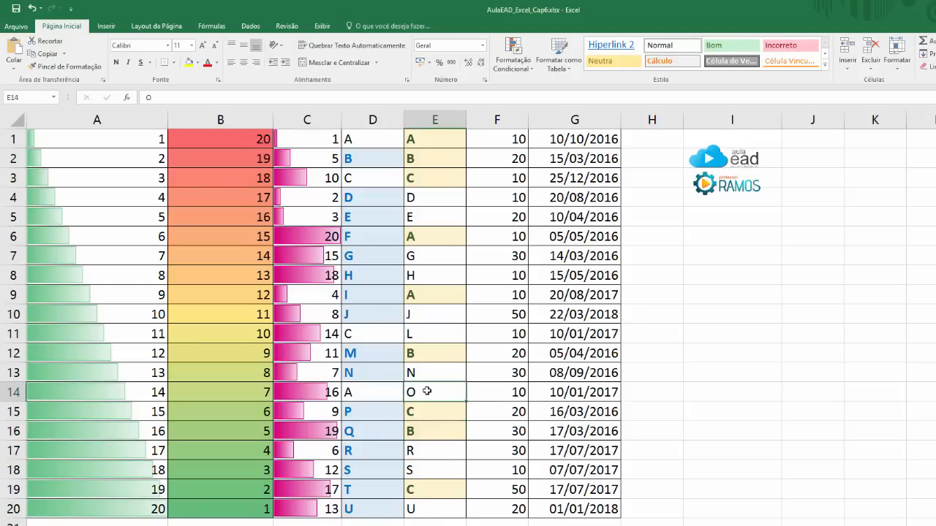
{"action": "type", "text": "A"}
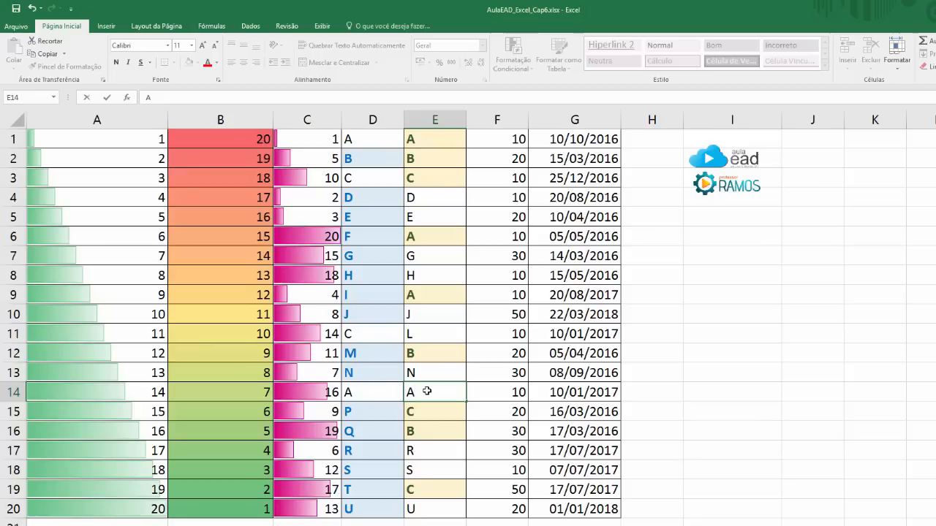
{"action": "key", "text": "Return"}
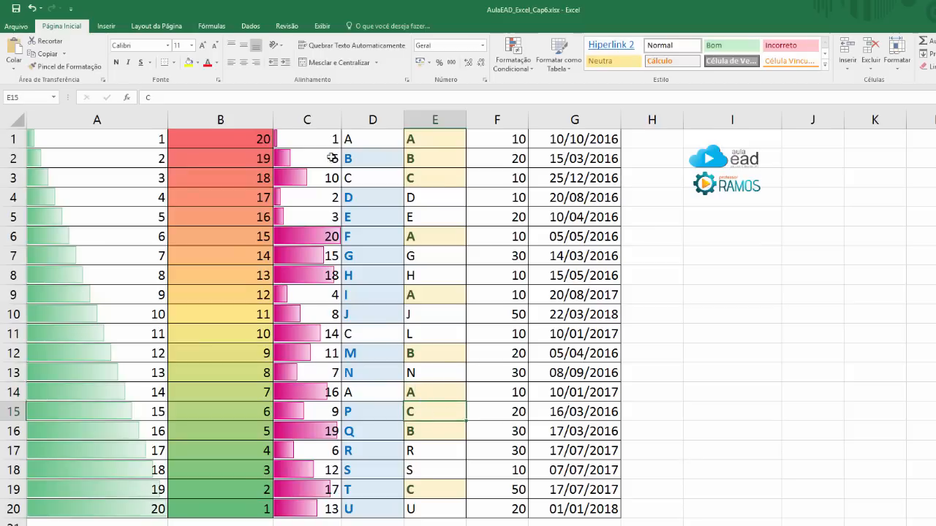
Step: Compare the unique-values formatting in D1:D20 with the duplicate-values formatting in E1:E20
{"action": "left_click_drag", "start_coordinate": [366, 137], "coordinate": [367, 508]}
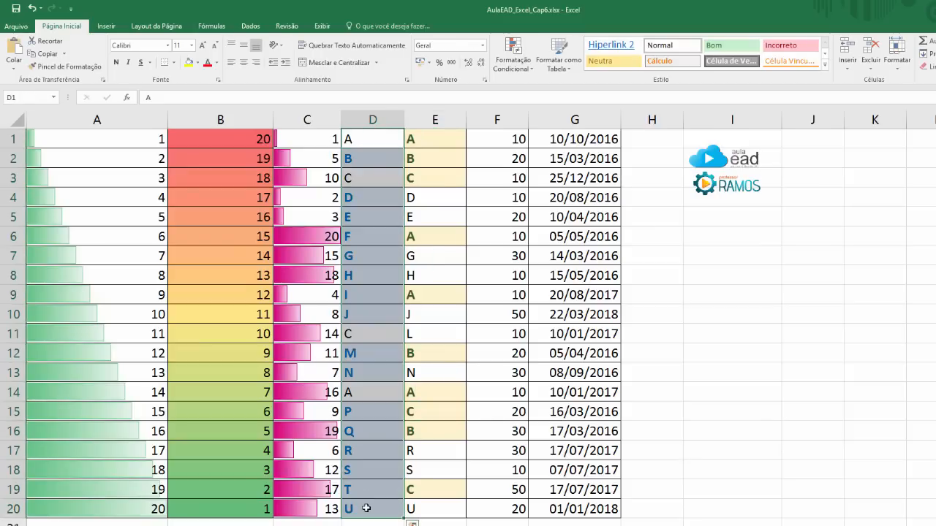
{"action": "left_click", "coordinate": [426, 143]}
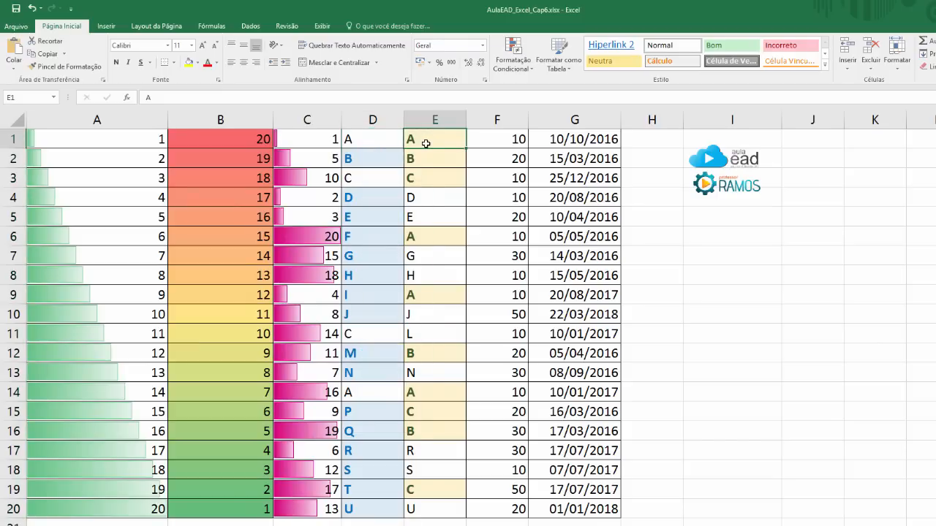
{"action": "left_click_drag", "start_coordinate": [431, 140], "coordinate": [424, 506]}
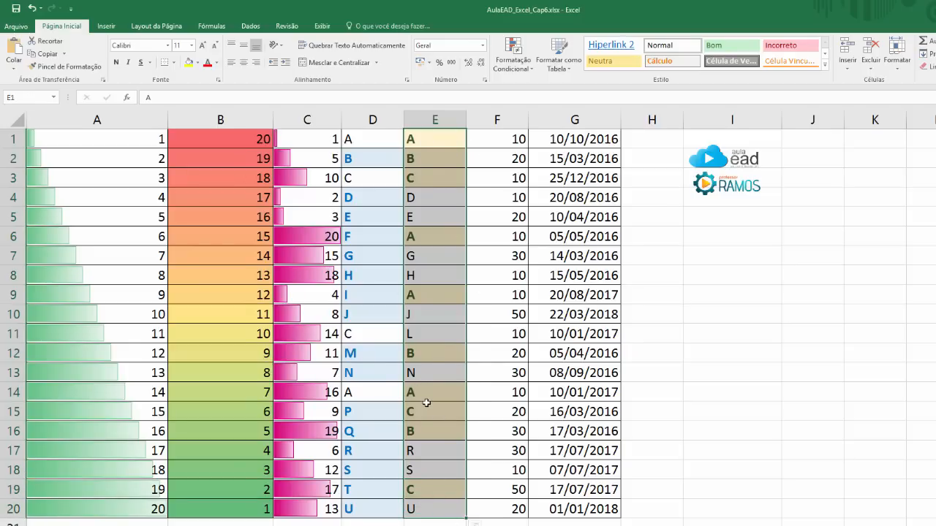
{"action": "left_click", "coordinate": [723, 363]}
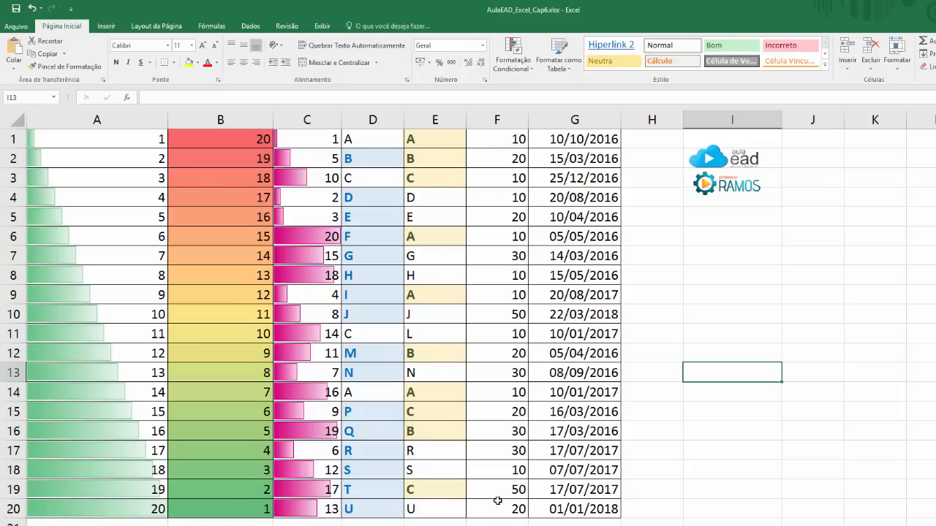
Step: Apply the five-level bar icon set from the Classificações group to the numbers in F1:F20
{"action": "left_click", "coordinate": [501, 143]}
{"action": "left_click", "coordinate": [499, 156]}
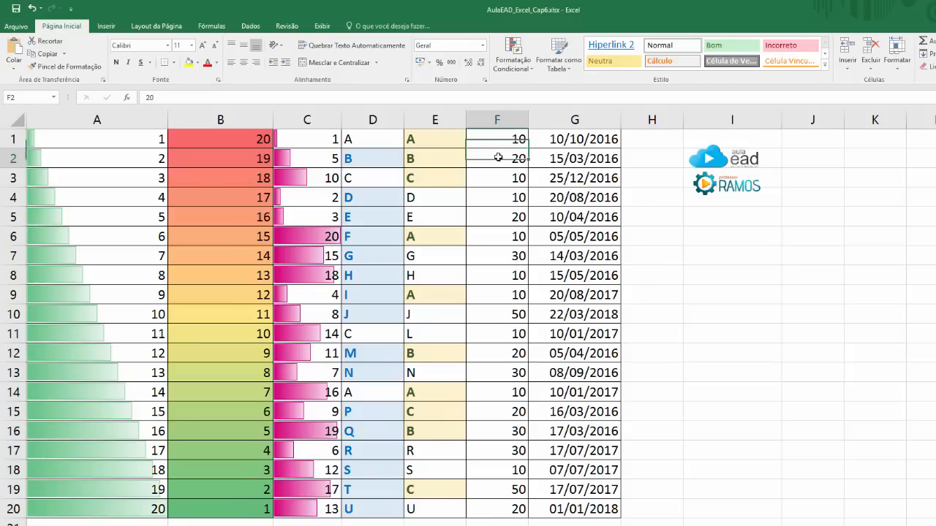
{"action": "left_click", "coordinate": [493, 176]}
{"action": "left_click", "coordinate": [488, 217]}
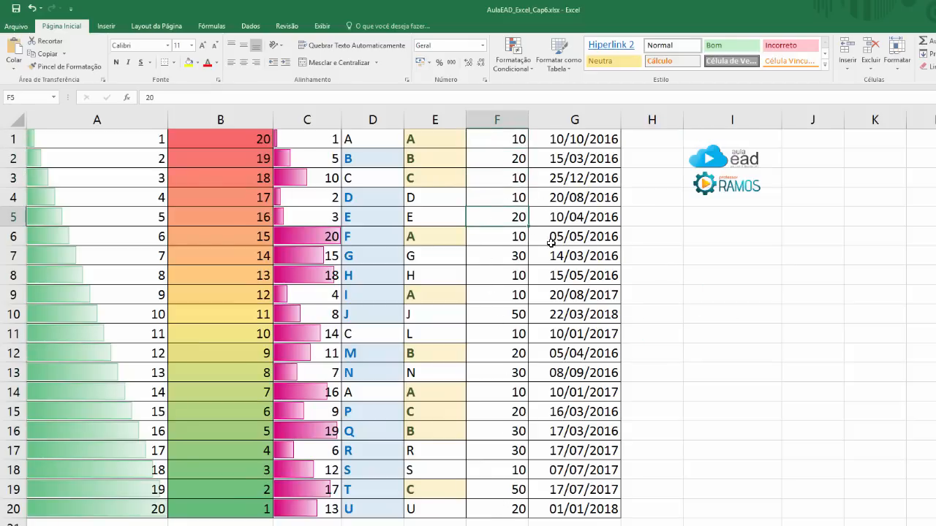
{"action": "left_click_drag", "start_coordinate": [505, 143], "coordinate": [502, 507]}
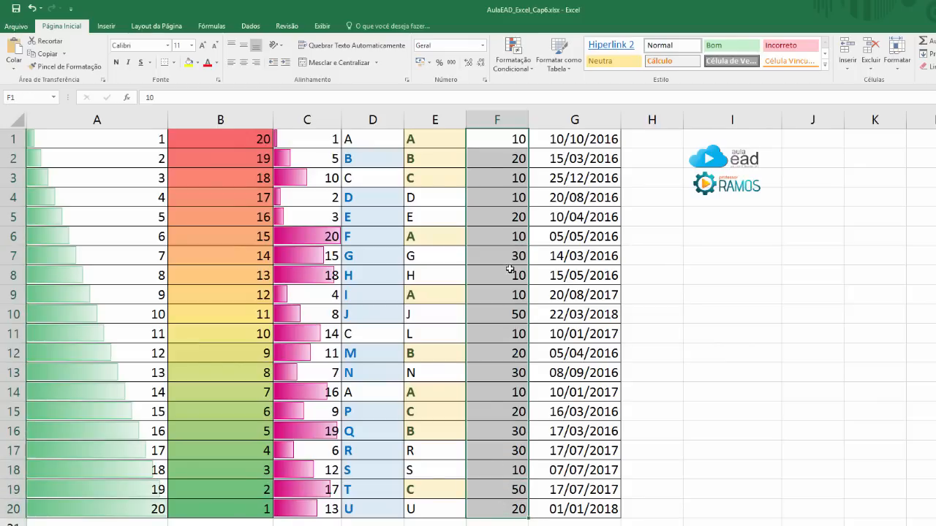
{"action": "left_click", "coordinate": [524, 69]}
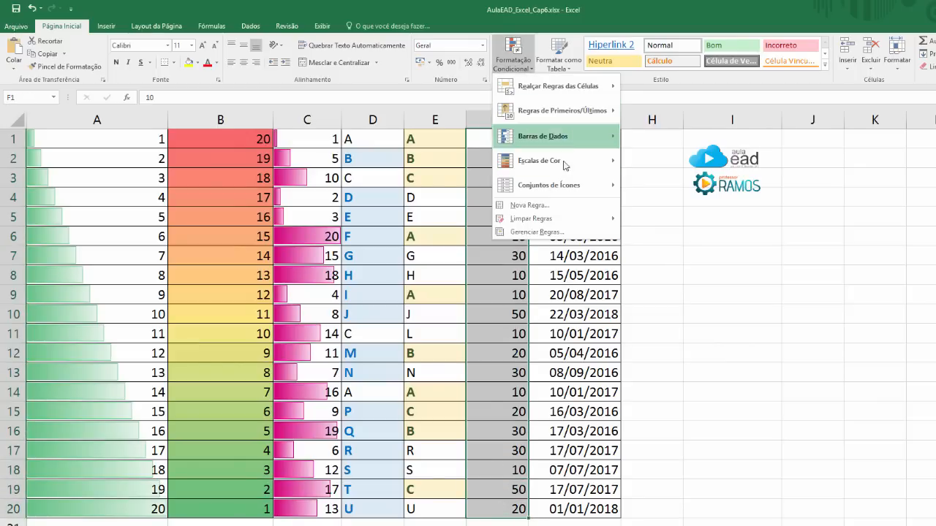
{"action": "mouse_move", "coordinate": [556, 185]}
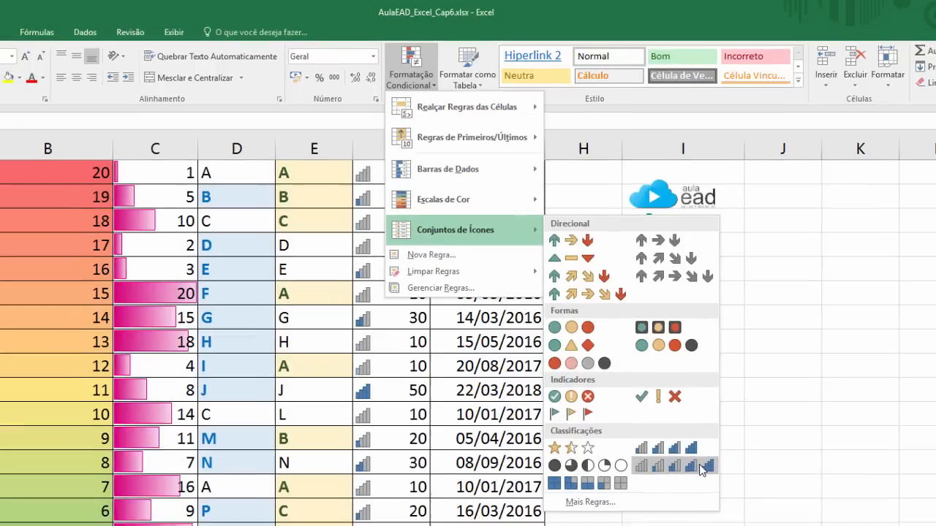
{"action": "left_click", "coordinate": [701, 476]}
{"action": "left_click", "coordinate": [673, 286]}
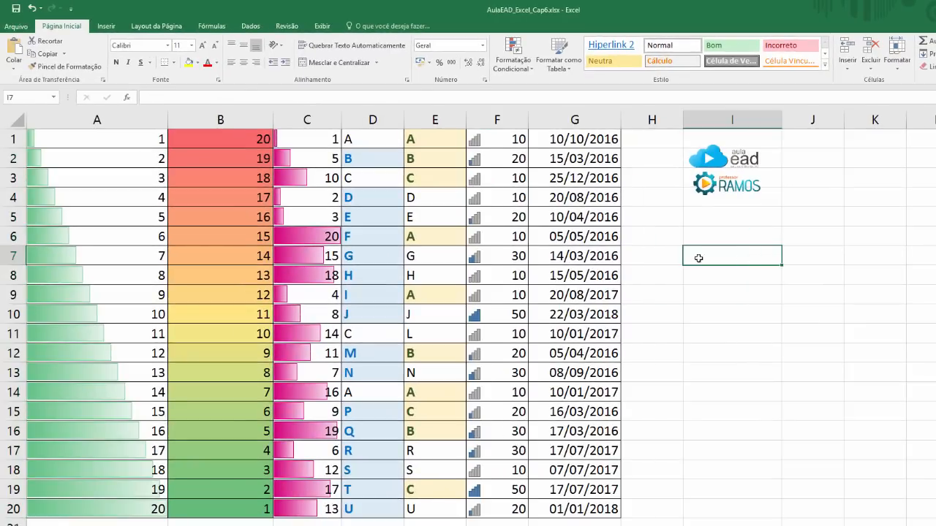
Step: Enter 40 in cell F9 and 45 in cell F8 to test the bar icons with higher values
{"action": "left_click", "coordinate": [483, 142]}
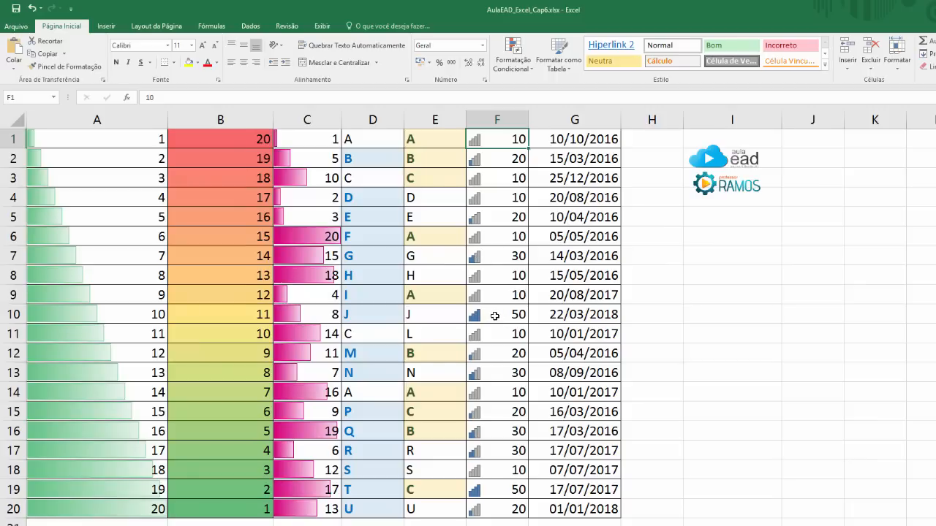
{"action": "left_click", "coordinate": [500, 291]}
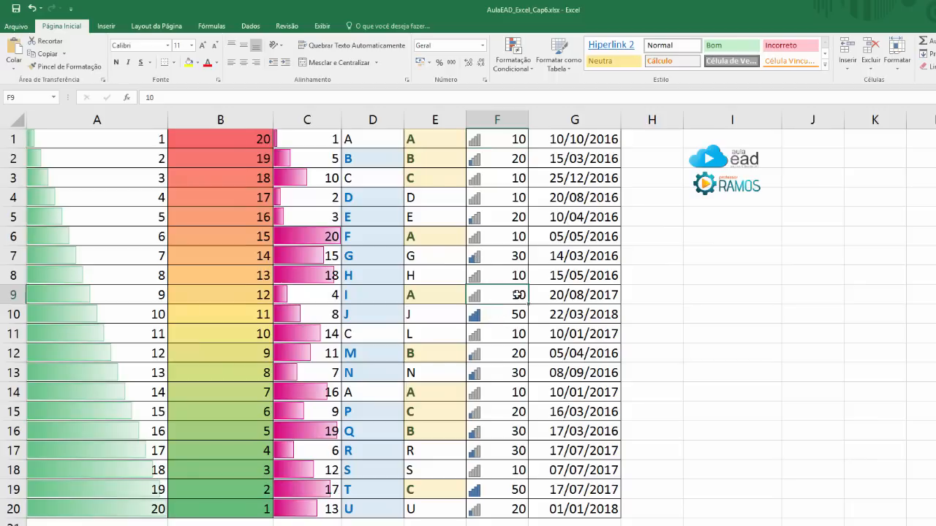
{"action": "type", "text": "4"}
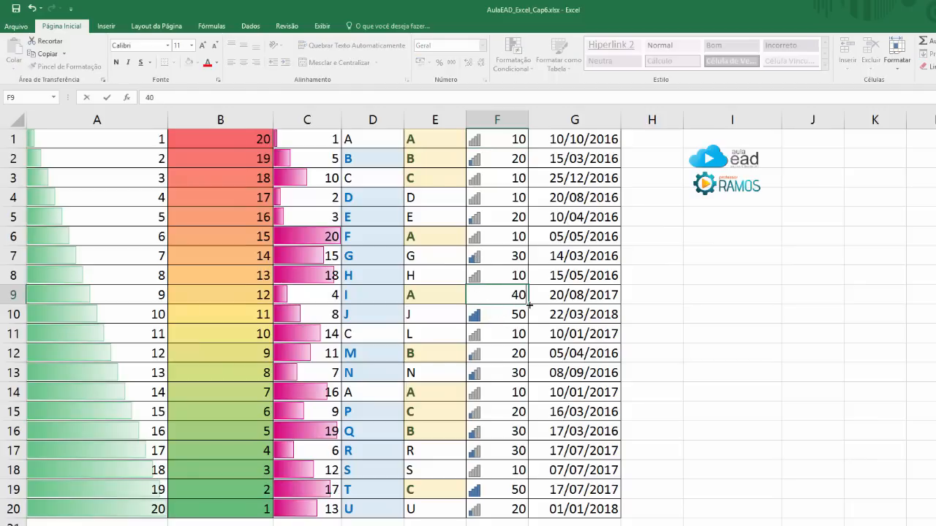
{"action": "key", "text": "Return"}
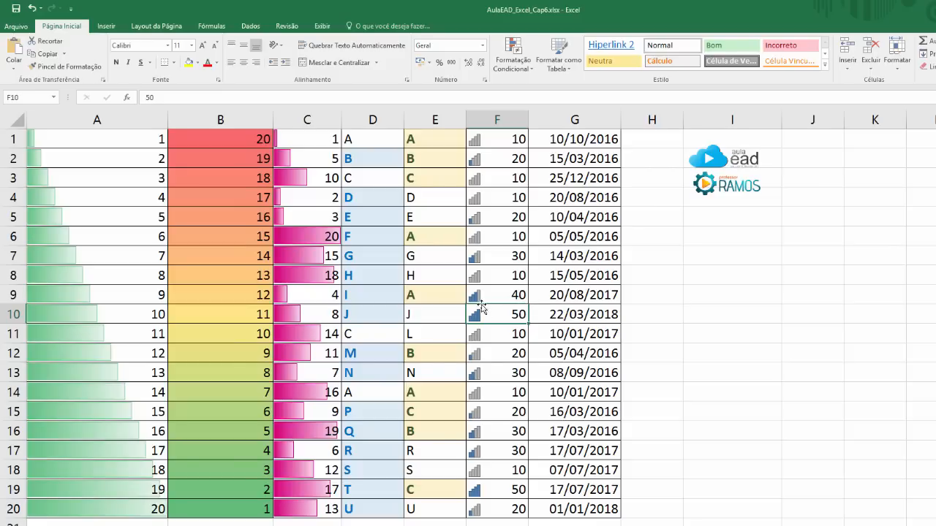
{"action": "left_click", "coordinate": [492, 277]}
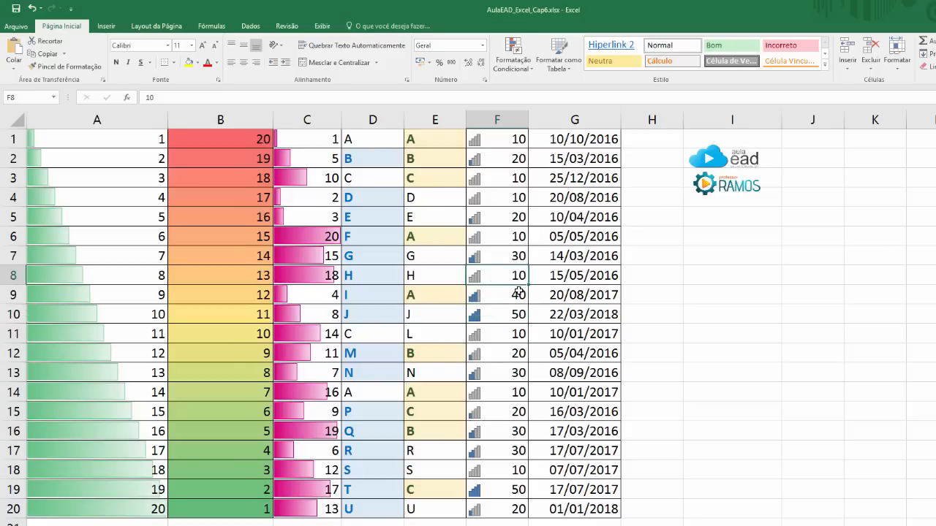
{"action": "type", "text": "45"}
{"action": "key", "text": "Return"}
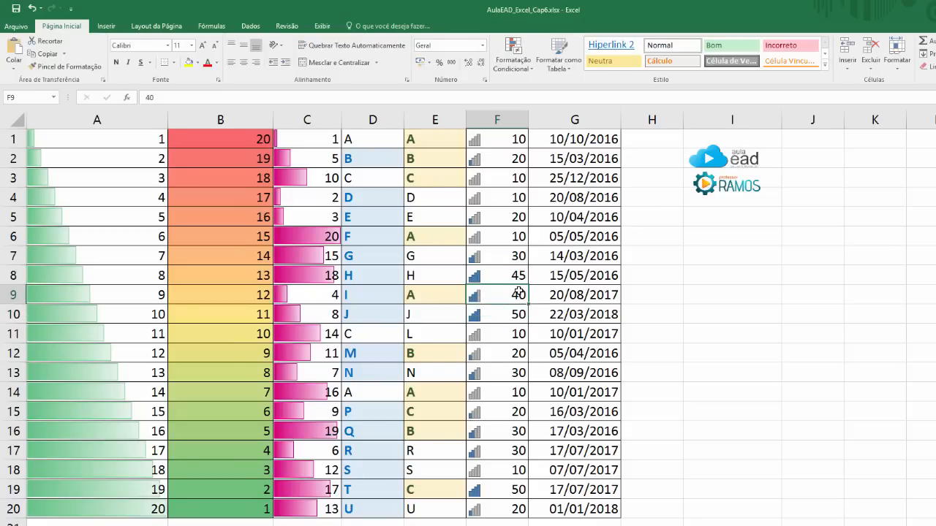
Step: Try the values 17, 25 and 45 in cell F6 to compare the resulting bar icons
{"action": "left_click", "coordinate": [508, 238]}
{"action": "type", "text": "17"}
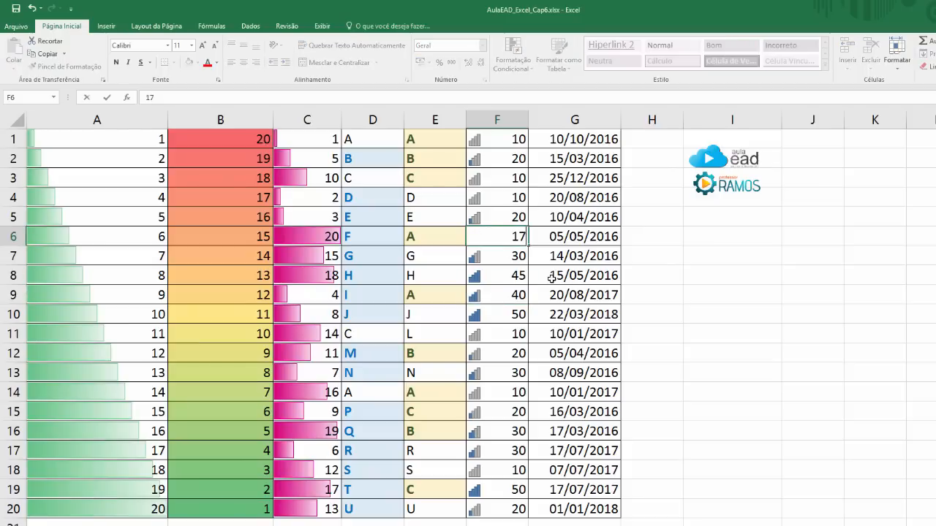
{"action": "key", "text": "Return"}
{"action": "key", "text": "Up"}
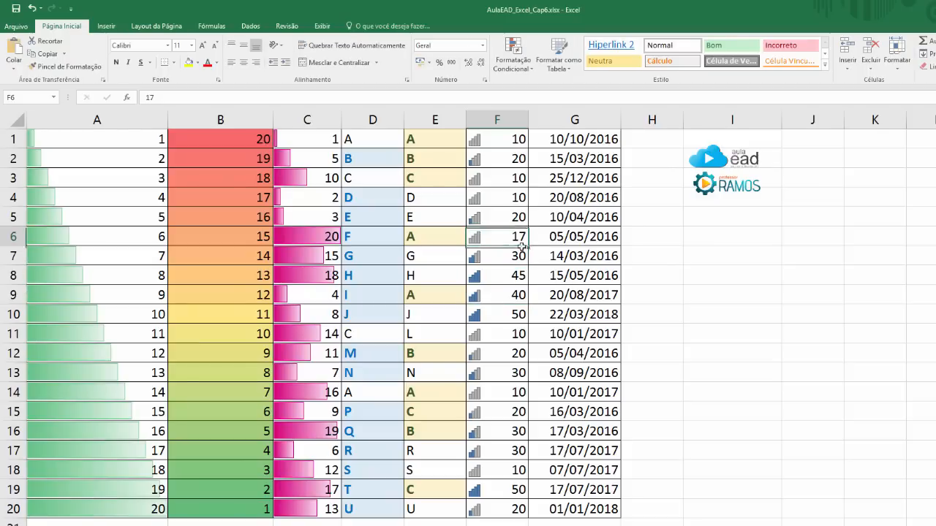
{"action": "type", "text": "25"}
{"action": "key", "text": "Return"}
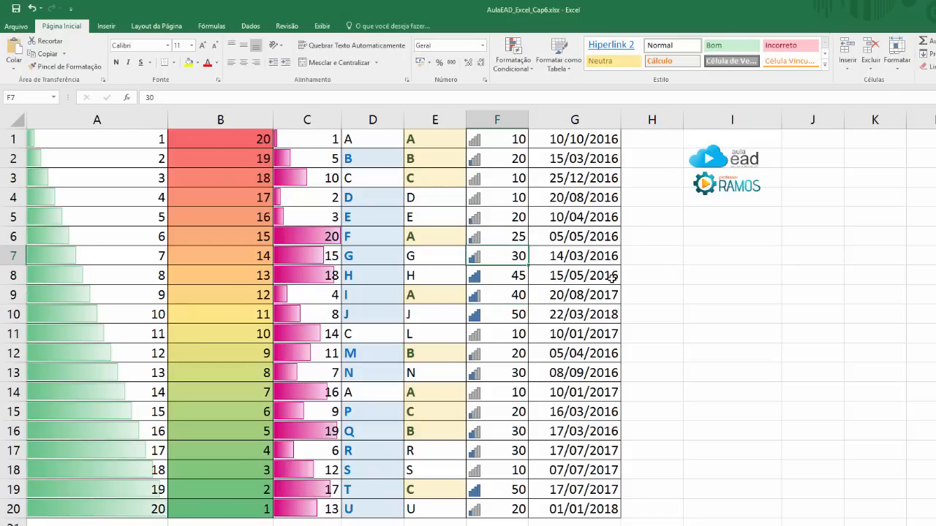
{"action": "left_click", "coordinate": [518, 237]}
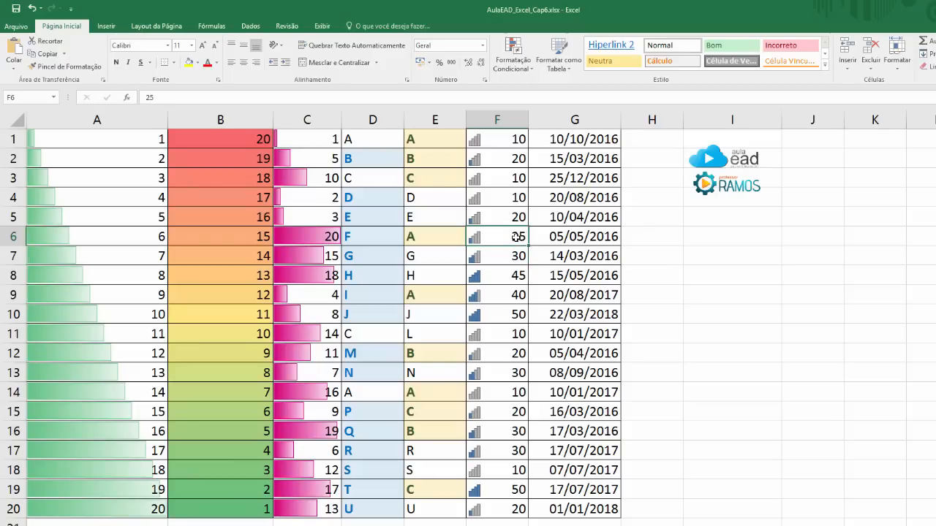
{"action": "key", "text": "Return"}
{"action": "left_click", "coordinate": [518, 237]}
{"action": "type", "text": "45"}
{"action": "key", "text": "Return"}
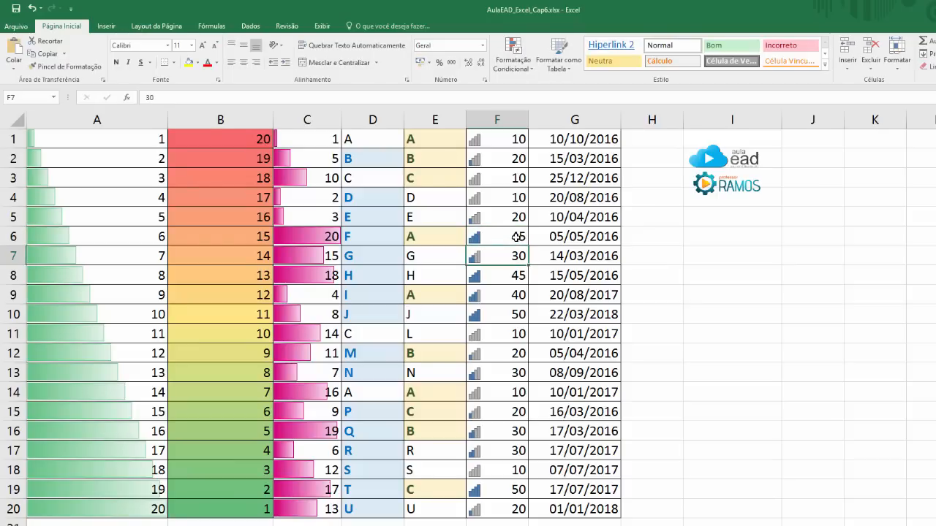
Step: Set cell F6 to 40 and review the bar icons across F1:F20
{"action": "left_click", "coordinate": [518, 237]}
{"action": "key", "text": "BackSpace"}
{"action": "type", "text": "0"}
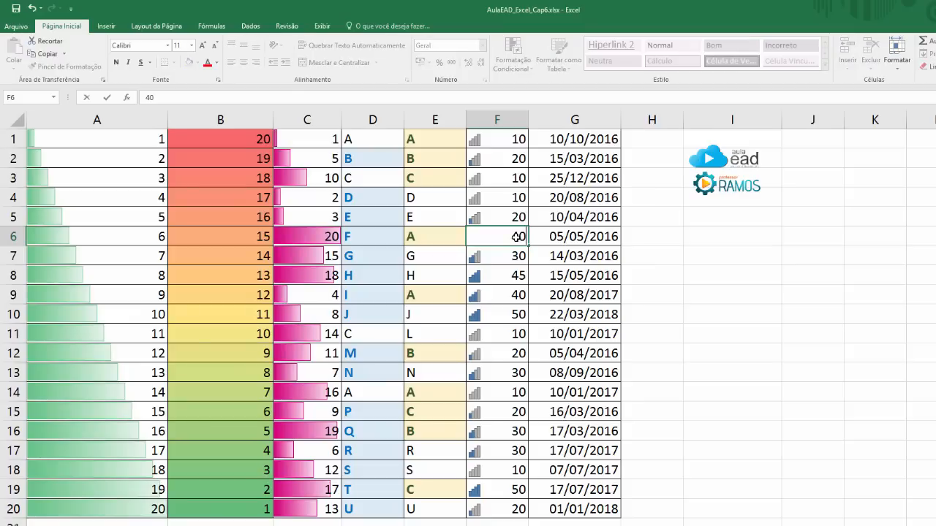
{"action": "key", "text": "Return"}
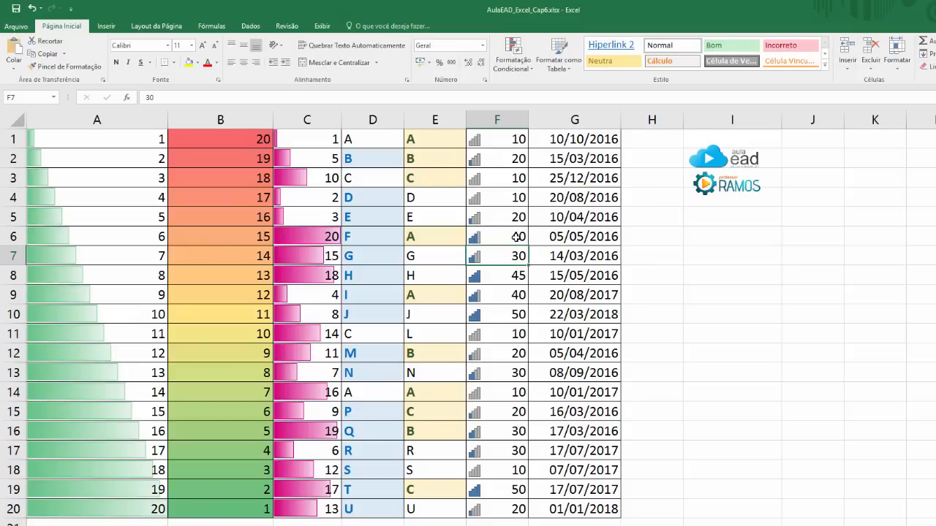
{"action": "left_click_drag", "start_coordinate": [490, 136], "coordinate": [501, 505]}
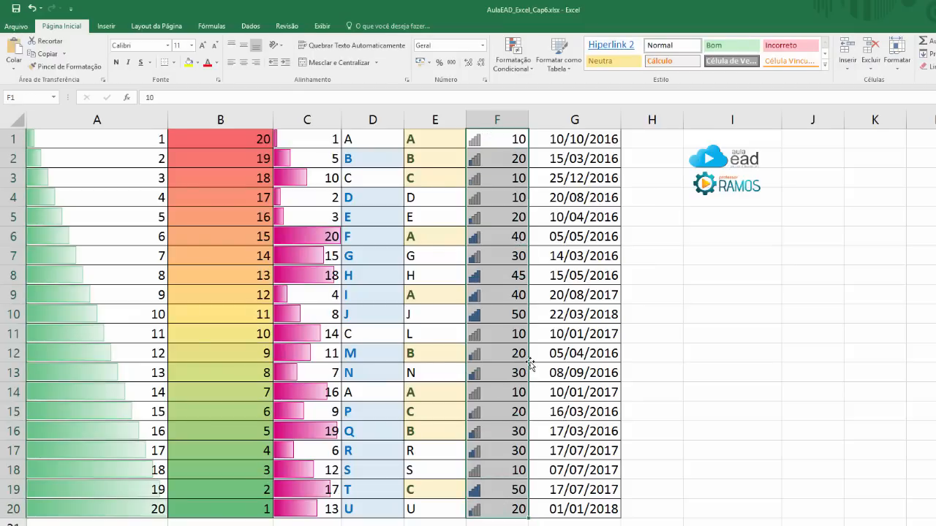
Step: Start a new conditional formatting rule for G1:G20 that formats only cells containing dates occurring in Próximo mês
{"action": "left_click", "coordinate": [578, 142]}
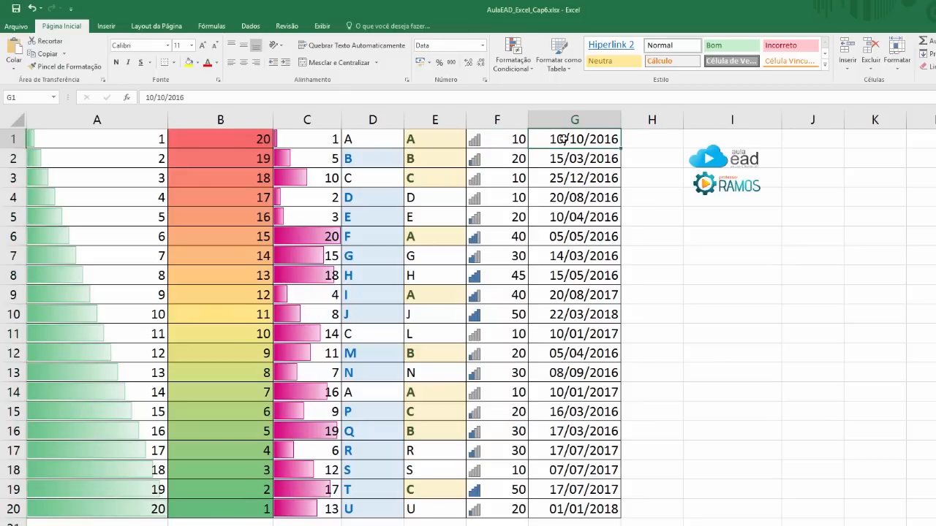
{"action": "left_click_drag", "start_coordinate": [564, 139], "coordinate": [591, 501]}
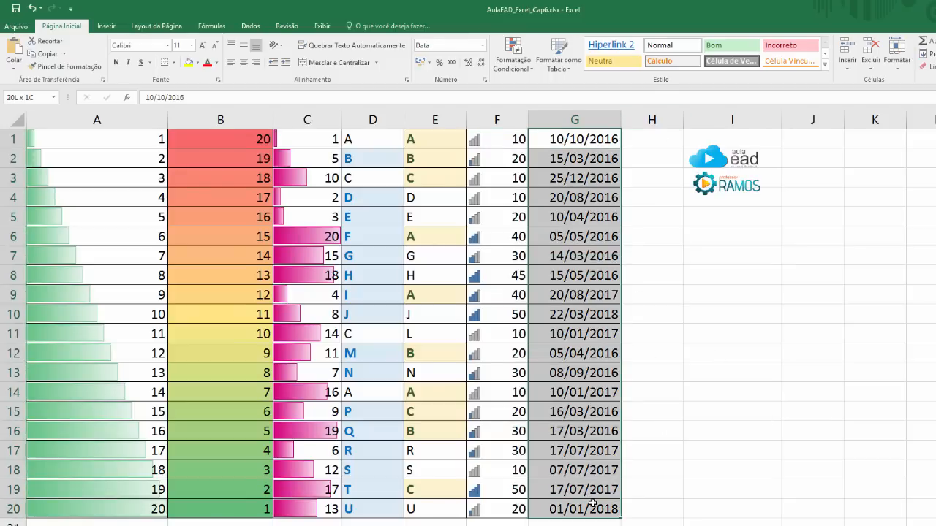
{"action": "left_click", "coordinate": [521, 67]}
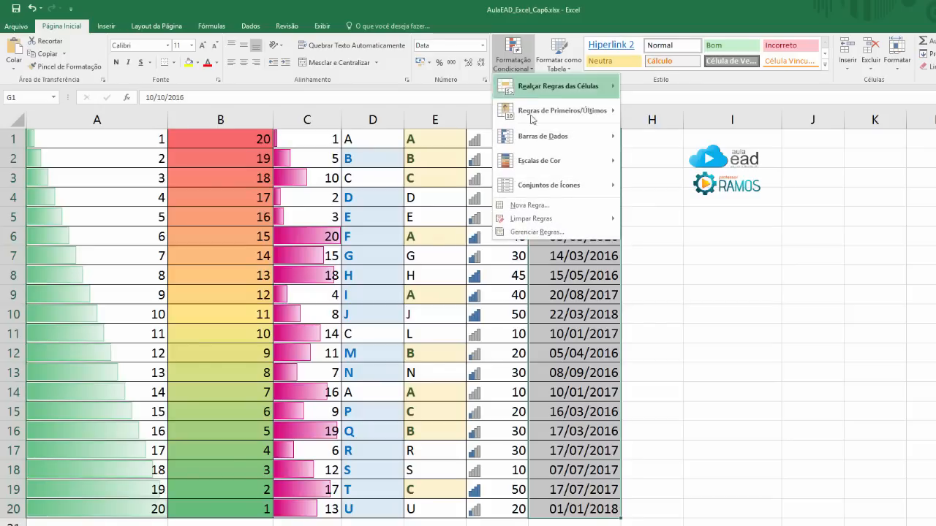
{"action": "mouse_move", "coordinate": [555, 190]}
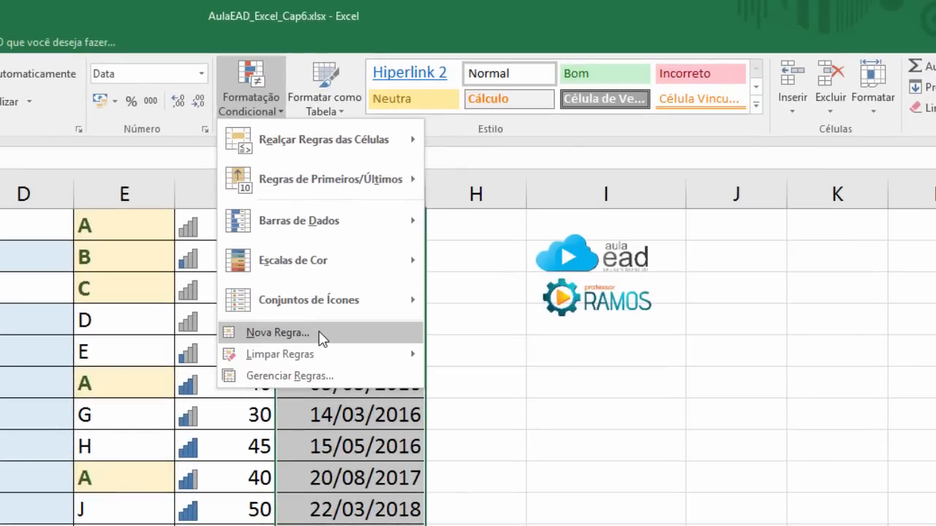
{"action": "left_click", "coordinate": [319, 333]}
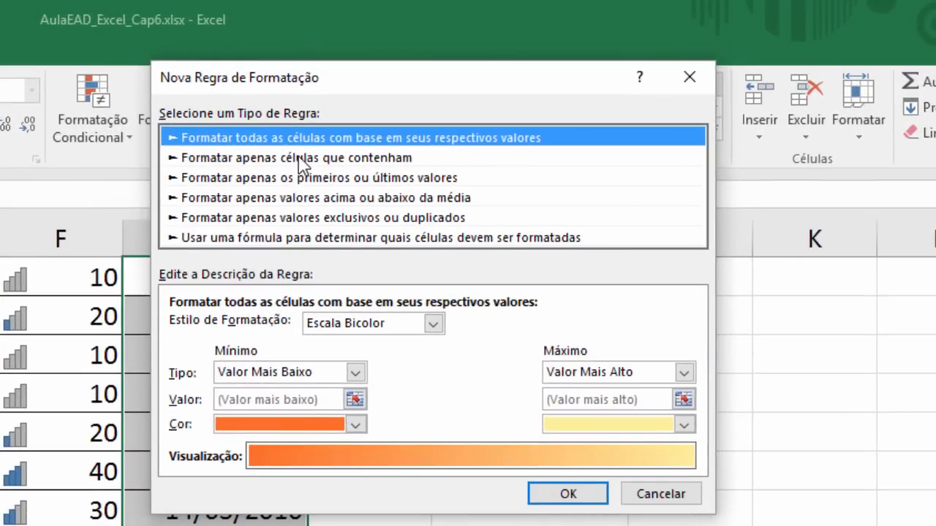
{"action": "left_click", "coordinate": [302, 162]}
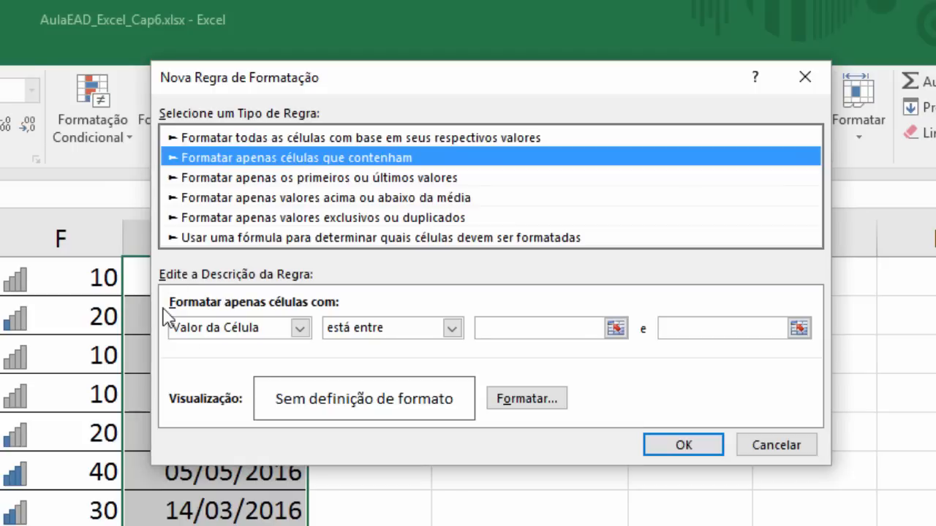
{"action": "left_click", "coordinate": [300, 329]}
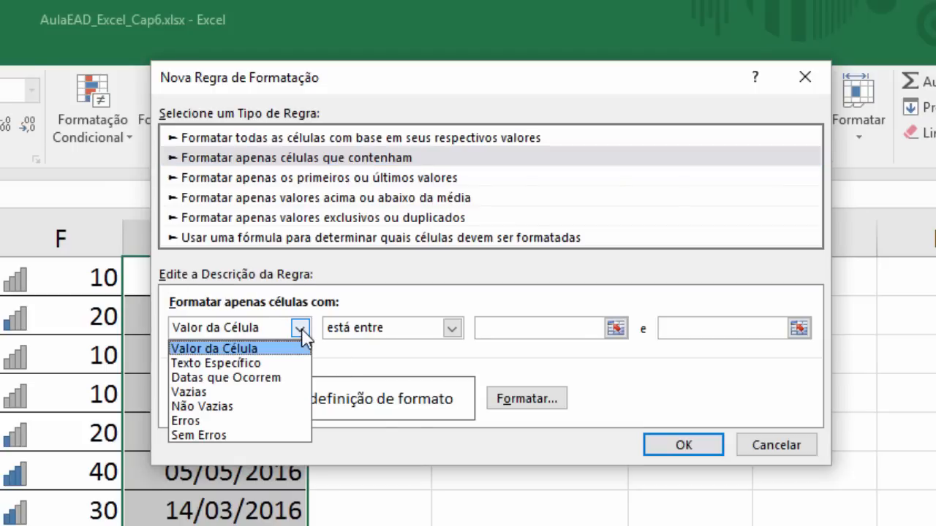
{"action": "left_click", "coordinate": [270, 379]}
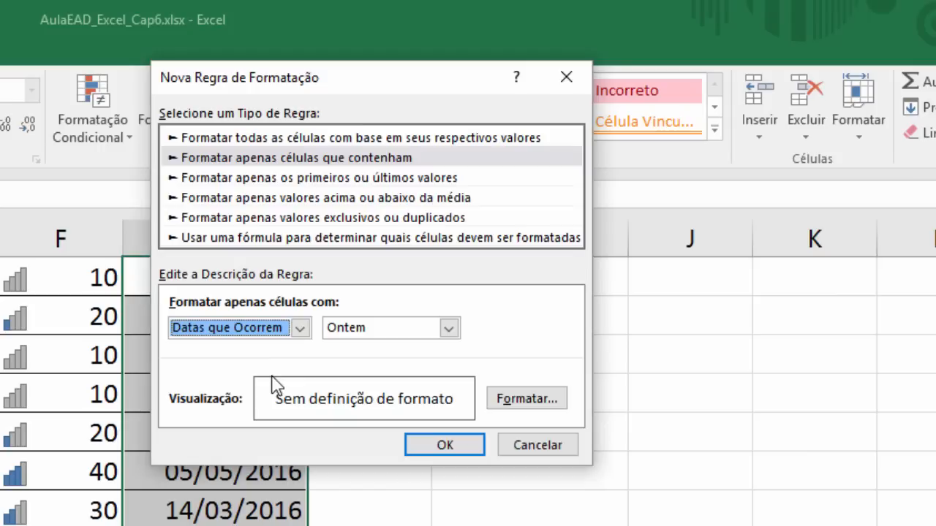
{"action": "left_click", "coordinate": [422, 329]}
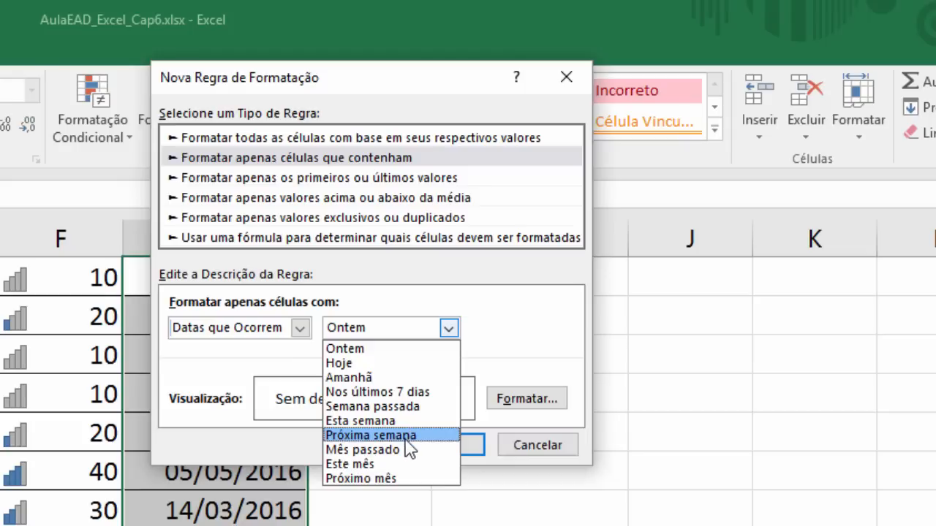
{"action": "left_click", "coordinate": [406, 484]}
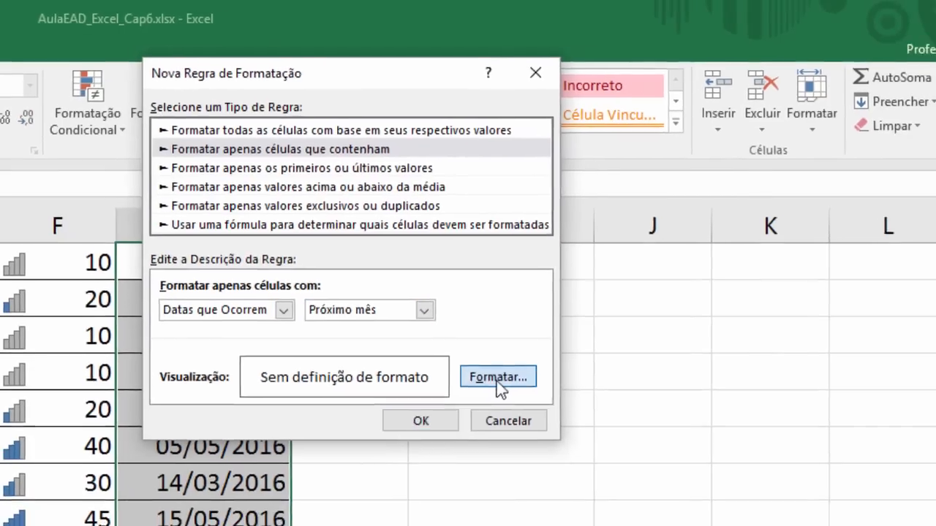
Step: Give the next-month rule a light green background fill and apply it to the dates
{"action": "left_click", "coordinate": [527, 400]}
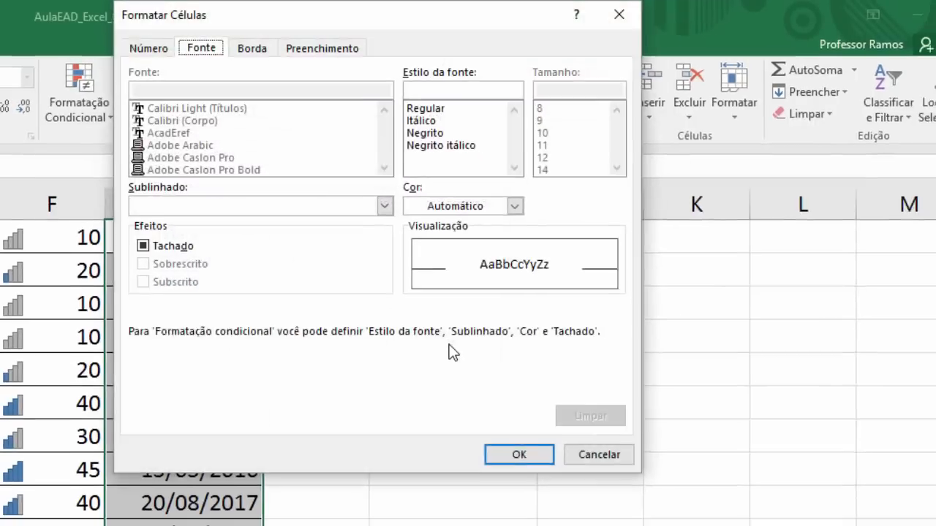
{"action": "left_click", "coordinate": [493, 199]}
{"action": "left_click", "coordinate": [492, 199]}
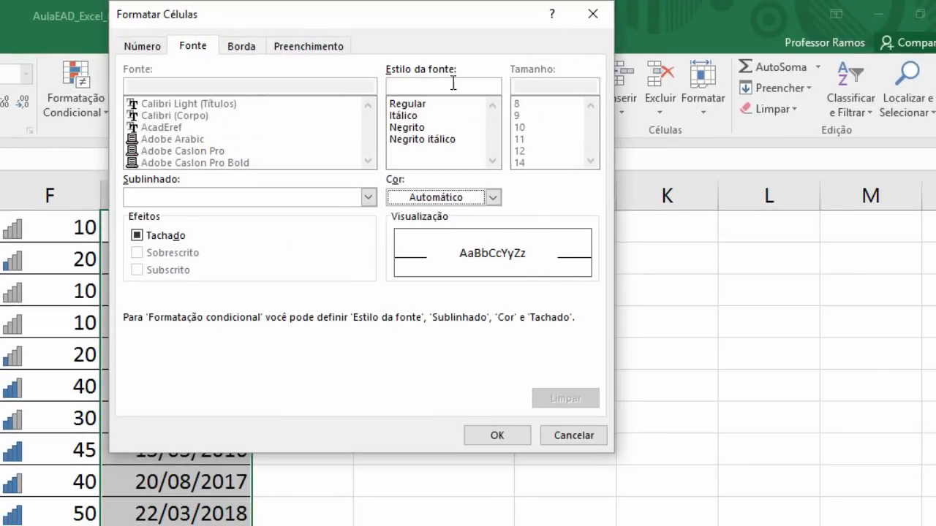
{"action": "left_click", "coordinate": [309, 46]}
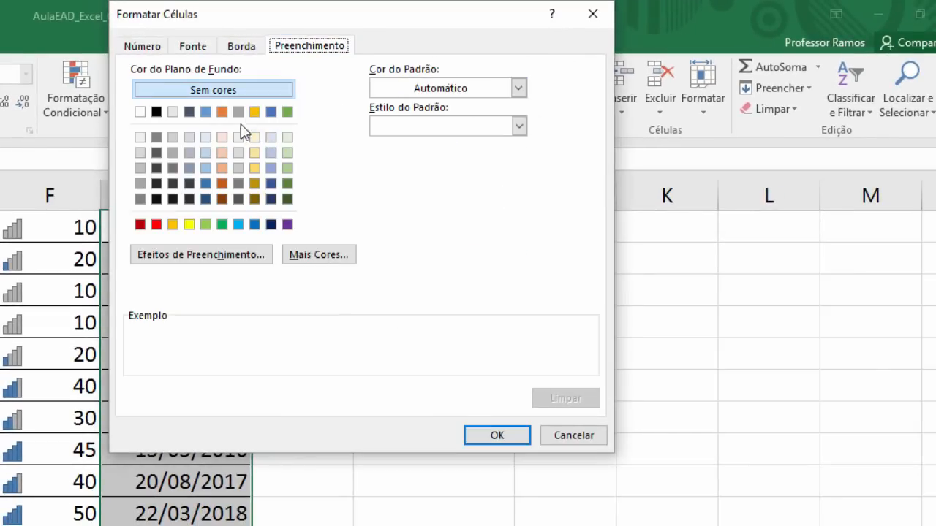
{"action": "left_click", "coordinate": [287, 138]}
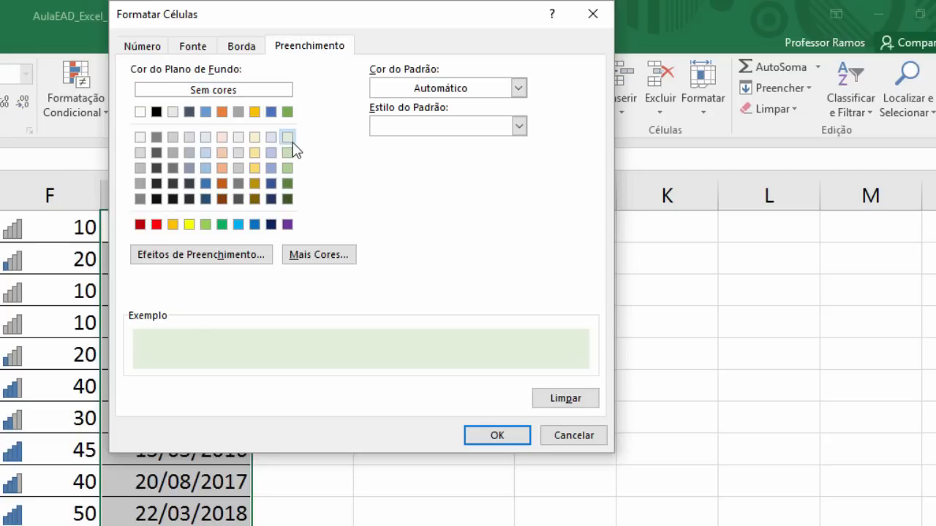
{"action": "left_click", "coordinate": [510, 437]}
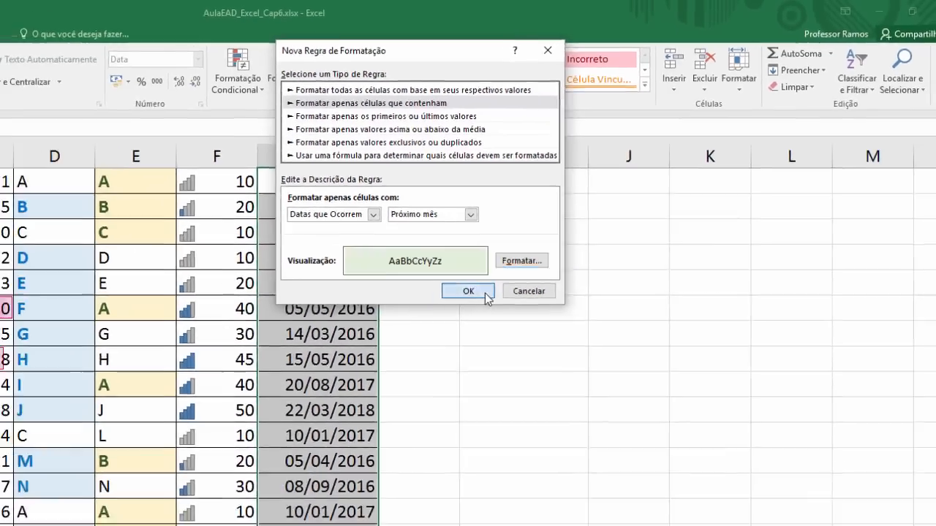
{"action": "left_click", "coordinate": [365, 363]}
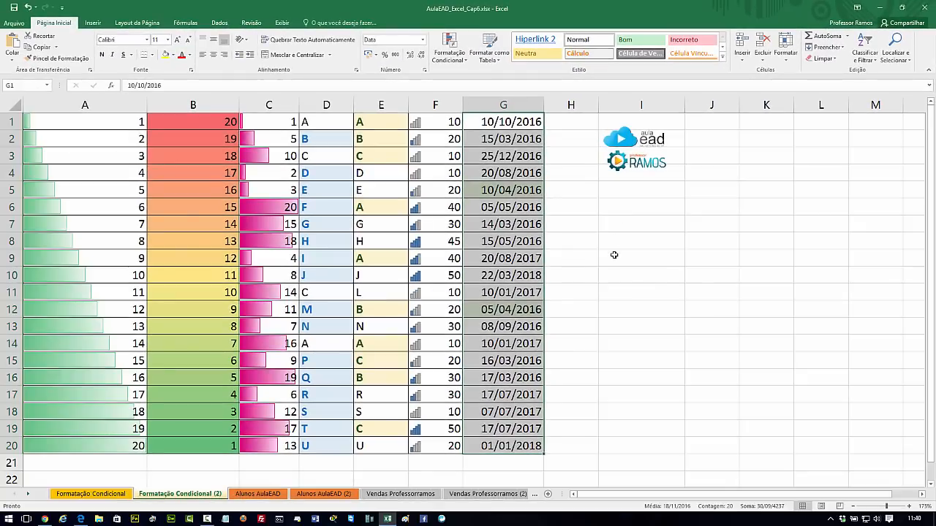
{"action": "left_click", "coordinate": [596, 270]}
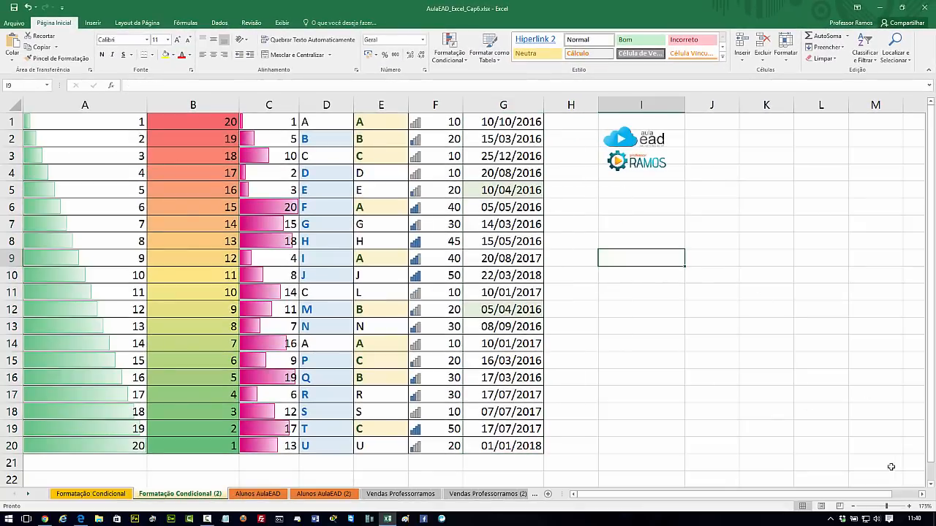
Step: Check the current month in the system calendar and compare it with the highlighted dates in G5 and G12
{"action": "left_click", "coordinate": [911, 518]}
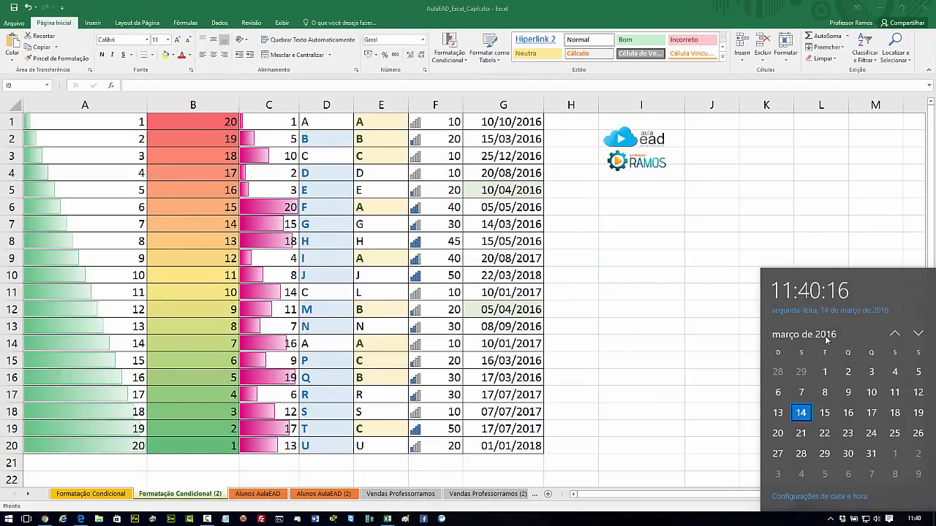
{"action": "left_click", "coordinate": [685, 235]}
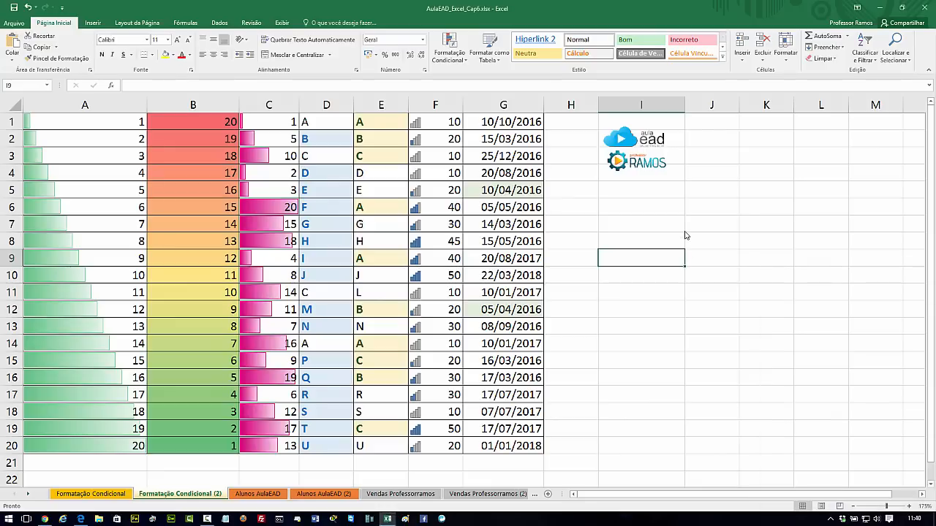
{"action": "left_click", "coordinate": [493, 189]}
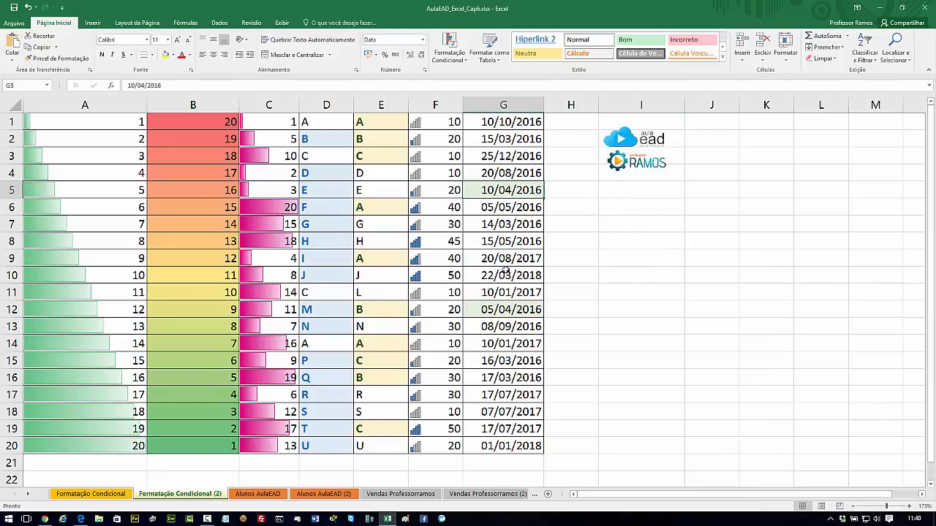
{"action": "left_click", "coordinate": [497, 309]}
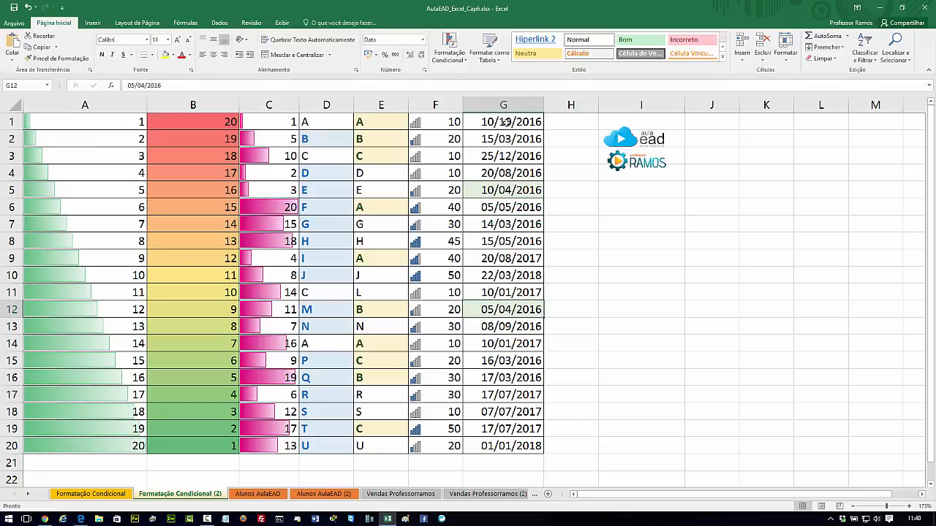
Step: Start another conditional formatting rule for G1:G20 that formats only cells containing dates occurring in Este mês
{"action": "left_click_drag", "start_coordinate": [505, 122], "coordinate": [542, 441]}
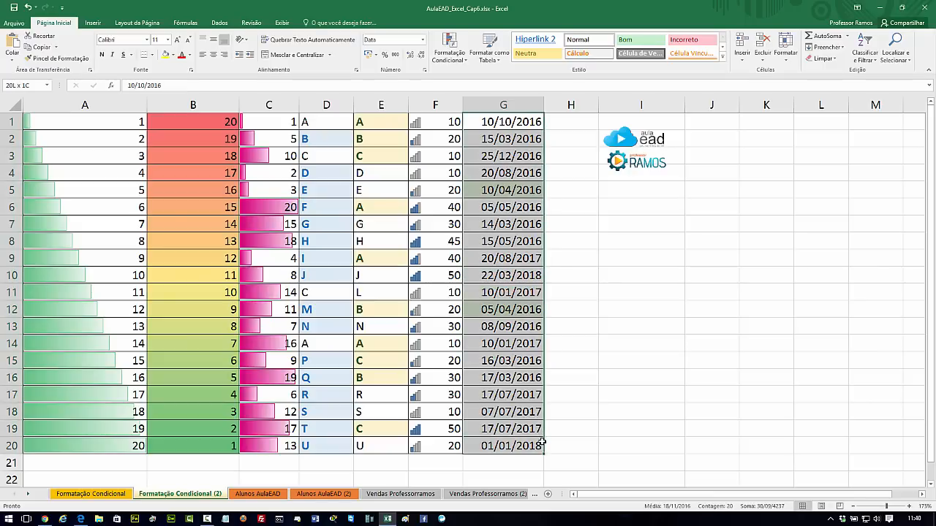
{"action": "left_click", "coordinate": [450, 56]}
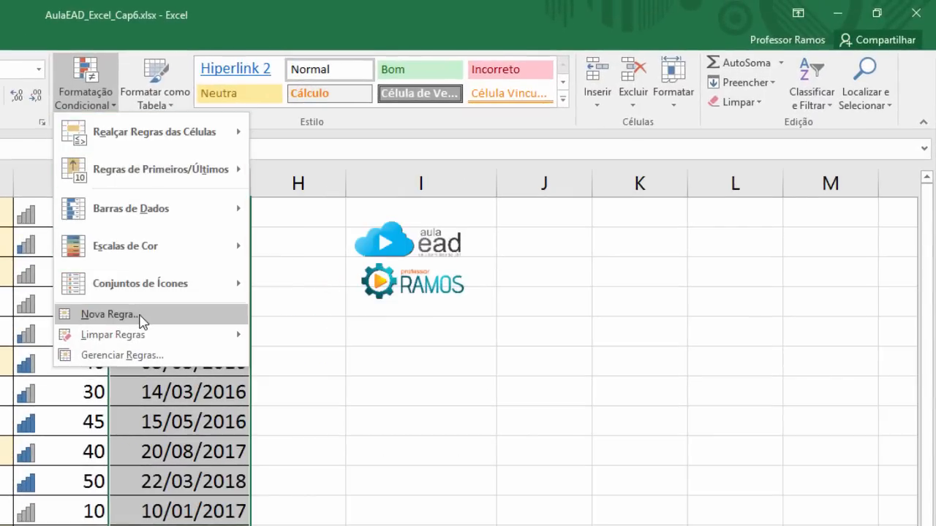
{"action": "left_click", "coordinate": [141, 321]}
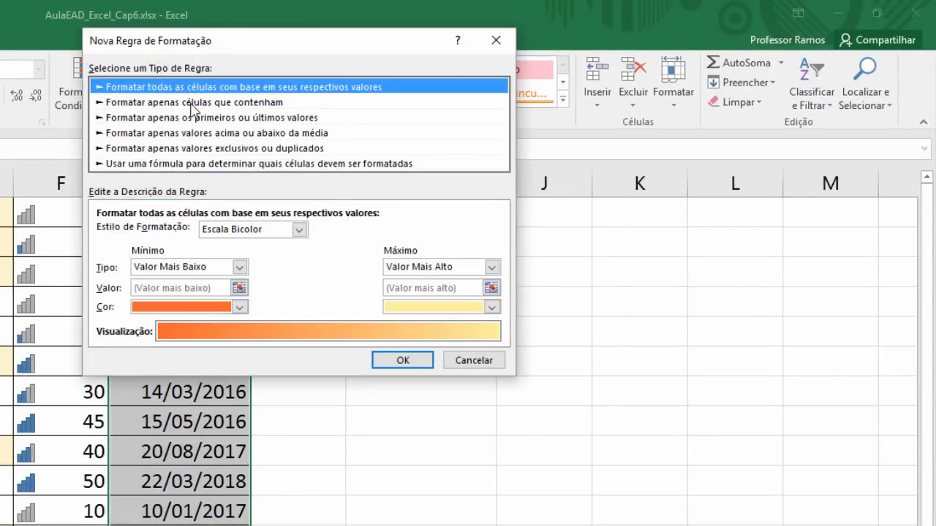
{"action": "left_click", "coordinate": [191, 103]}
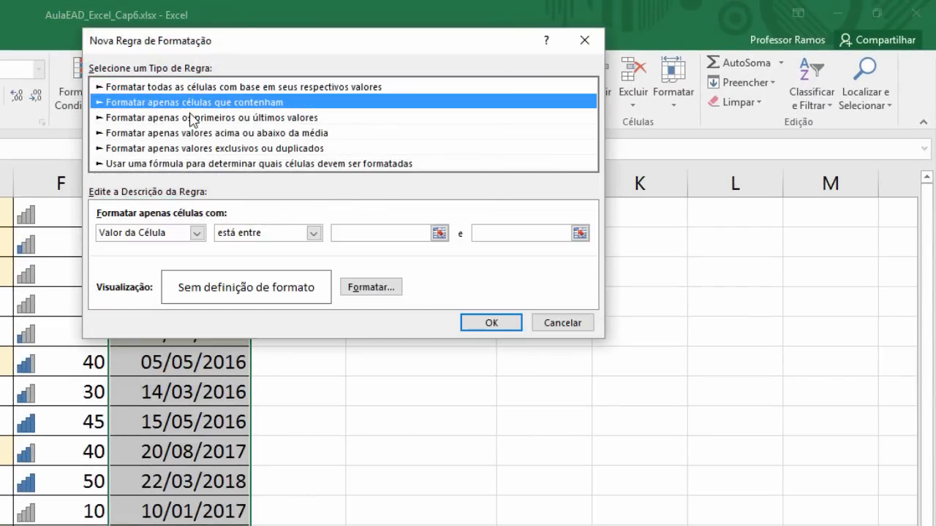
{"action": "left_click", "coordinate": [197, 234]}
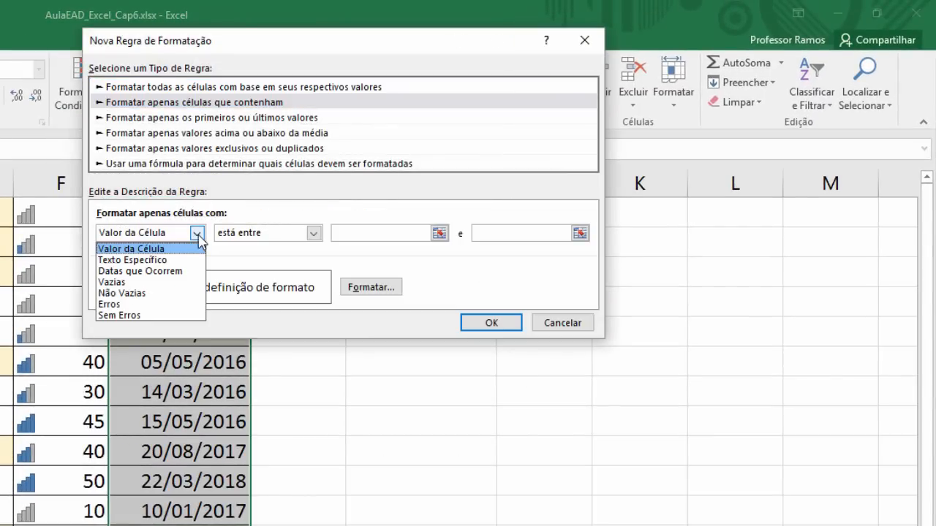
{"action": "left_click", "coordinate": [168, 274]}
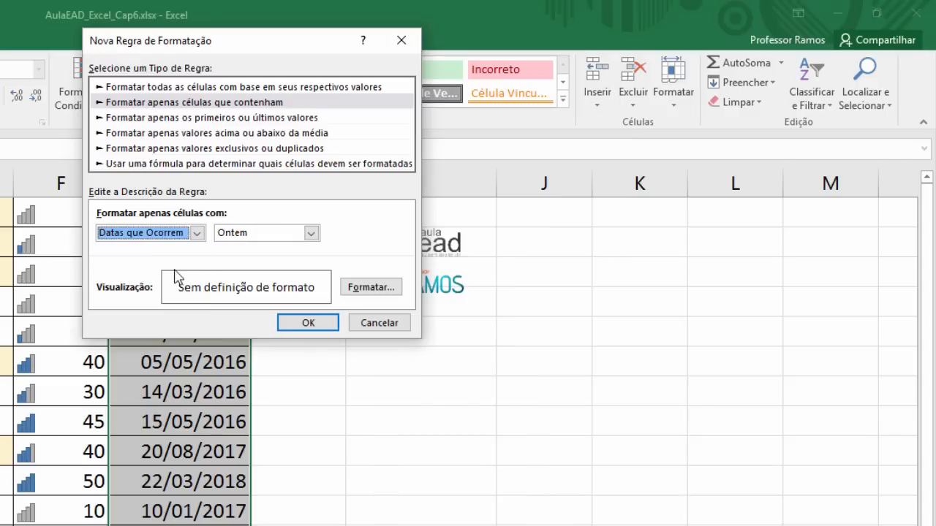
{"action": "left_click", "coordinate": [311, 233]}
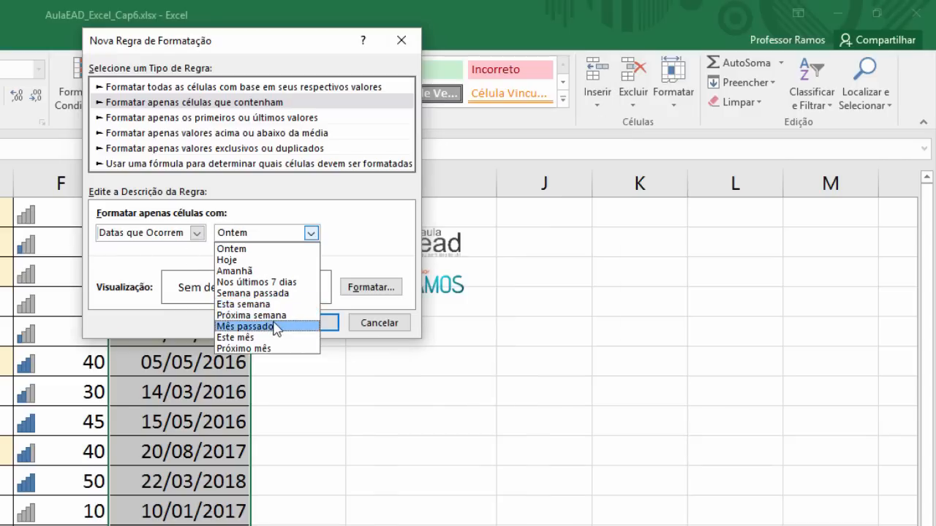
{"action": "left_click", "coordinate": [275, 338]}
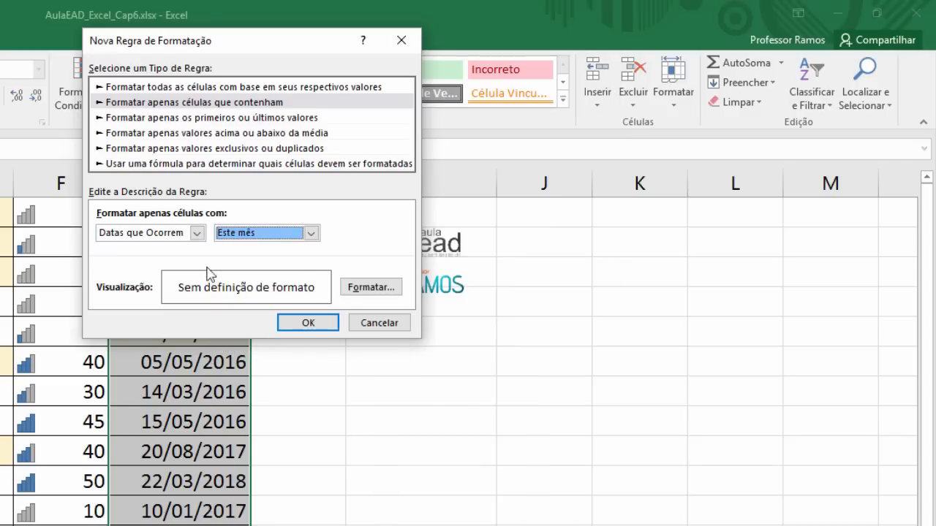
Step: Give the this-month rule a light blue background fill and apply it to the dates
{"action": "left_click", "coordinate": [359, 291]}
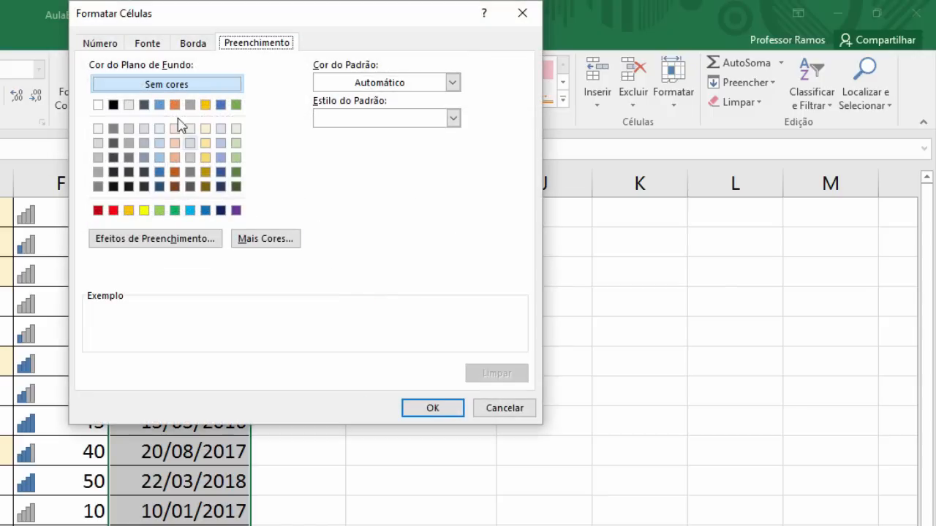
{"action": "left_click", "coordinate": [160, 129]}
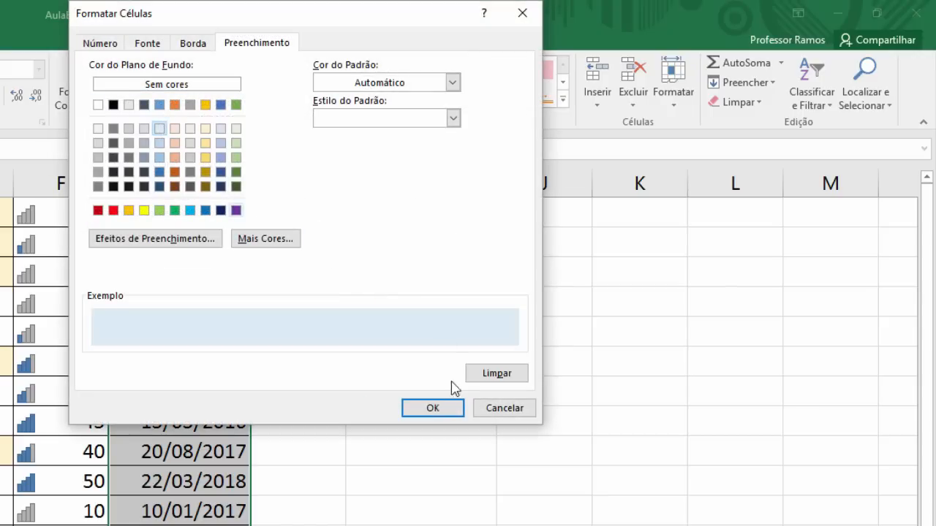
{"action": "left_click", "coordinate": [449, 412]}
{"action": "left_click", "coordinate": [322, 327]}
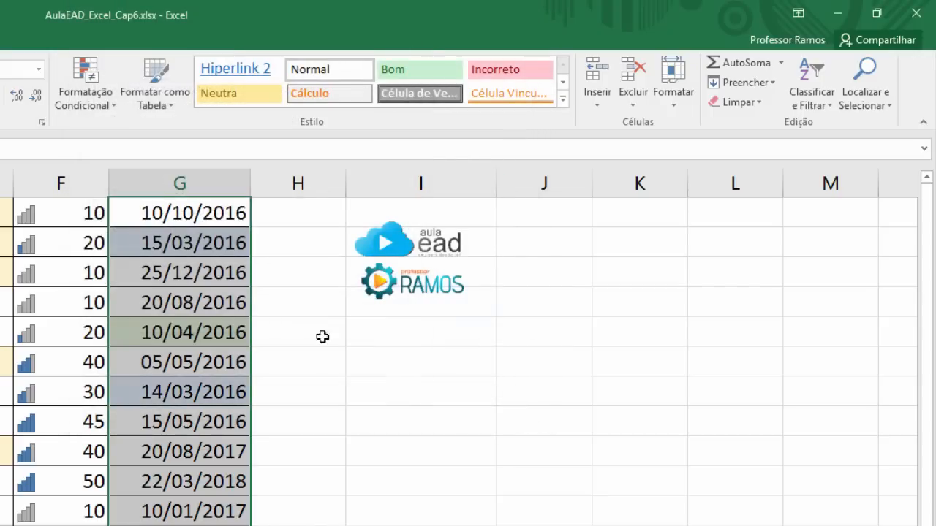
{"action": "left_click", "coordinate": [441, 472]}
Step: Review the blue this-month dates and the green next-month dates highlighted in column G
{"action": "left_click", "coordinate": [182, 243]}
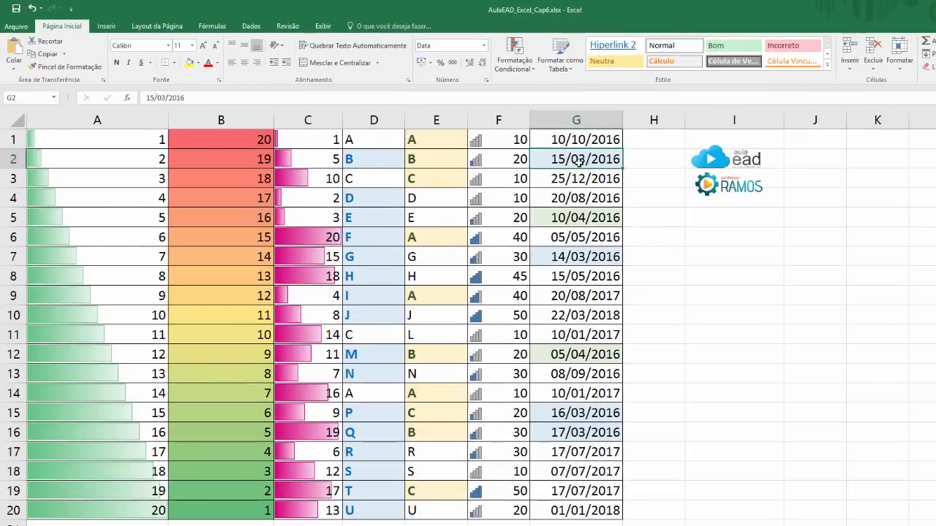
{"action": "left_click", "coordinate": [592, 255]}
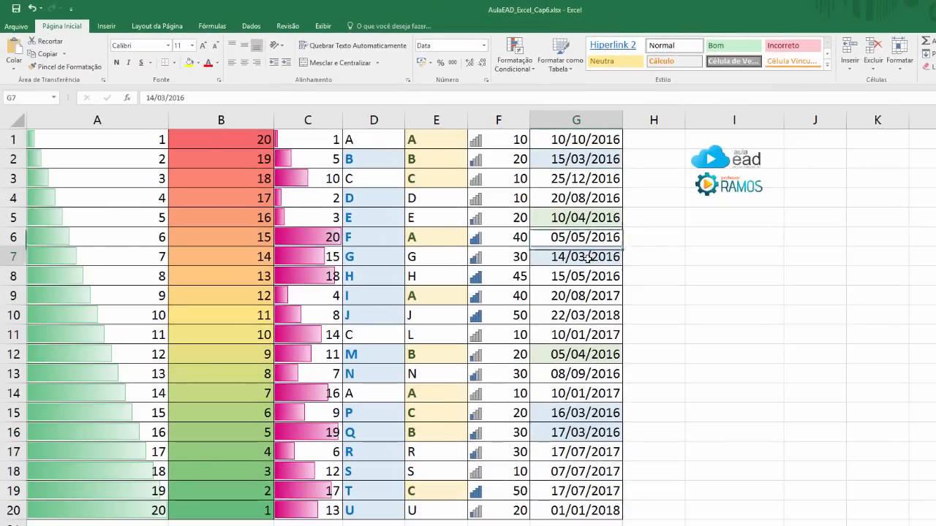
{"action": "left_click", "coordinate": [582, 413]}
{"action": "left_click", "coordinate": [585, 433]}
{"action": "left_click", "coordinate": [577, 355]}
{"action": "left_click", "coordinate": [581, 218]}
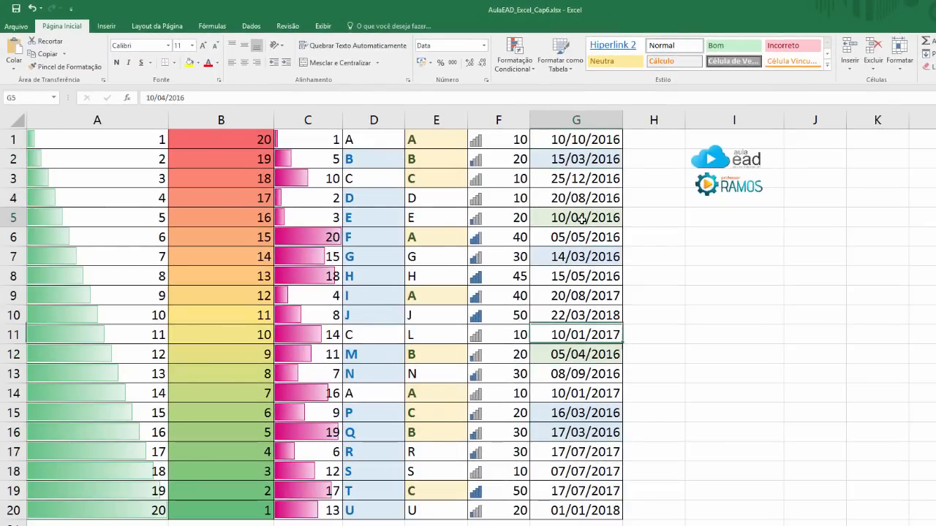
Step: Start another conditional formatting rule for G1:G20 that formats only cells containing dates occurring Hoje
{"action": "left_click_drag", "start_coordinate": [575, 140], "coordinate": [612, 506]}
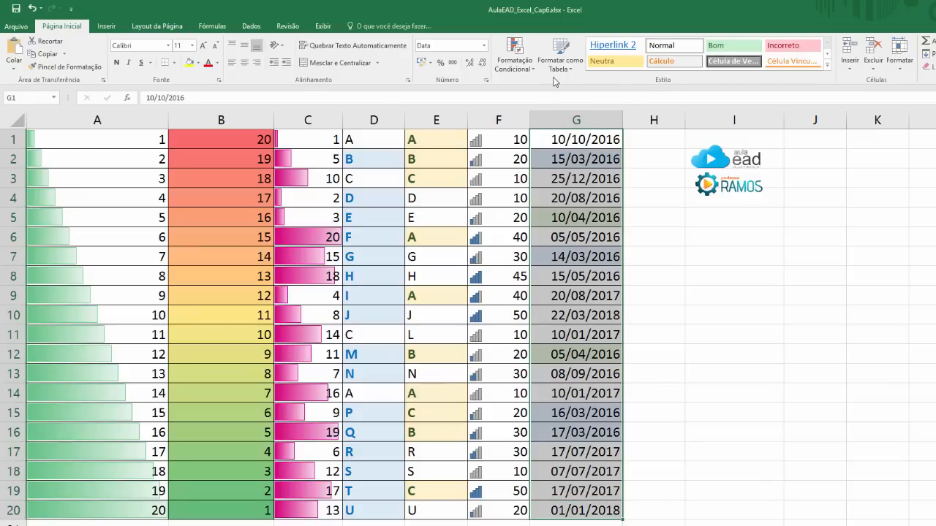
{"action": "left_click", "coordinate": [514, 60]}
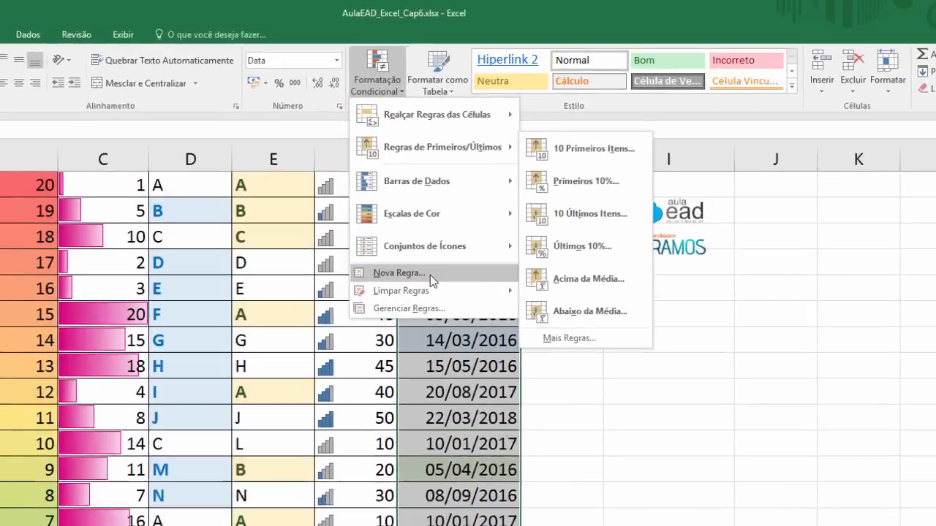
{"action": "left_click", "coordinate": [430, 275]}
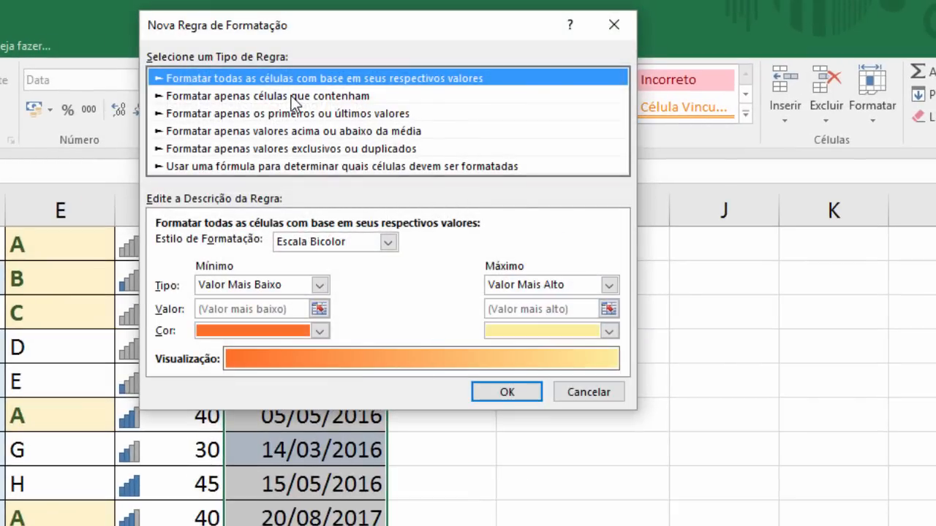
{"action": "left_click", "coordinate": [291, 96]}
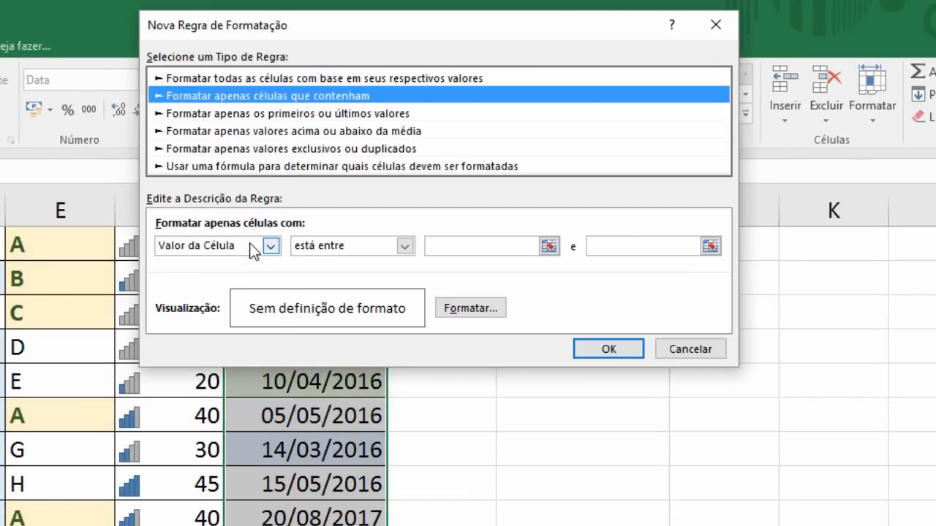
{"action": "left_click", "coordinate": [250, 246]}
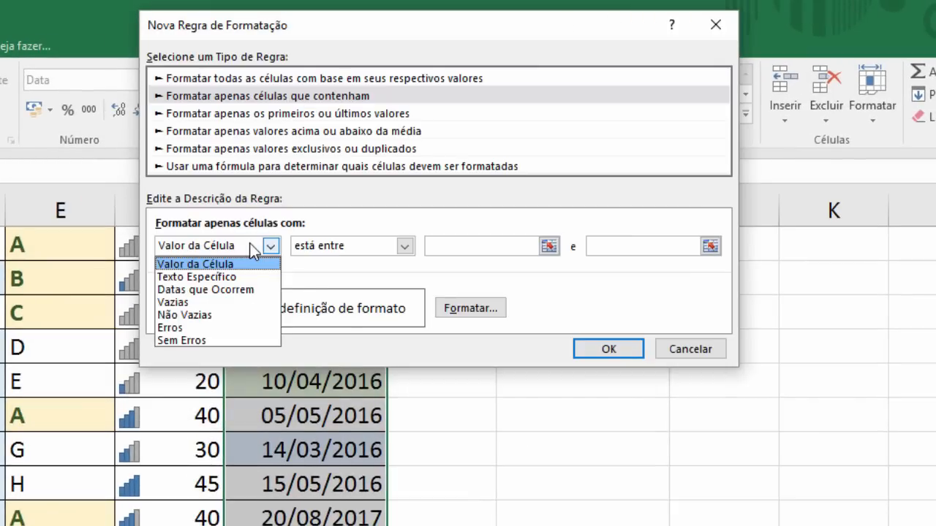
{"action": "left_click", "coordinate": [209, 291]}
{"action": "left_click", "coordinate": [347, 244]}
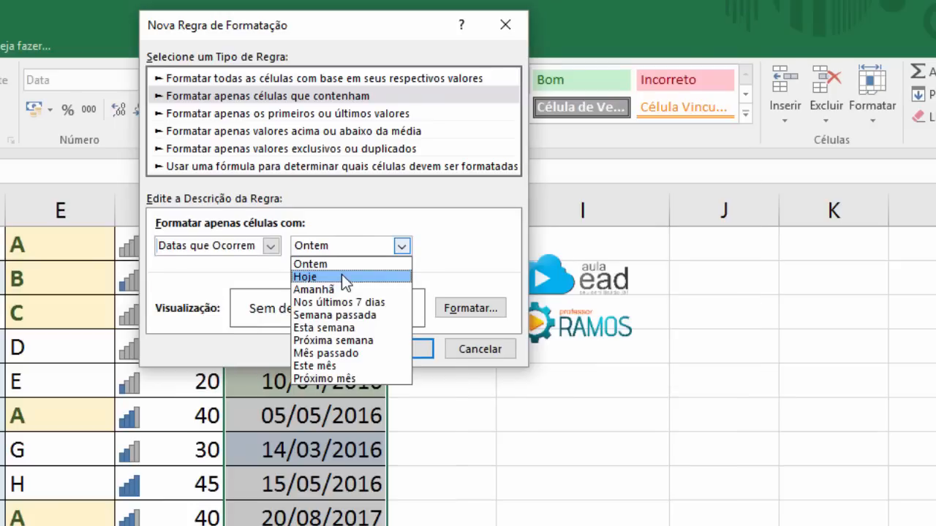
{"action": "left_click", "coordinate": [341, 277]}
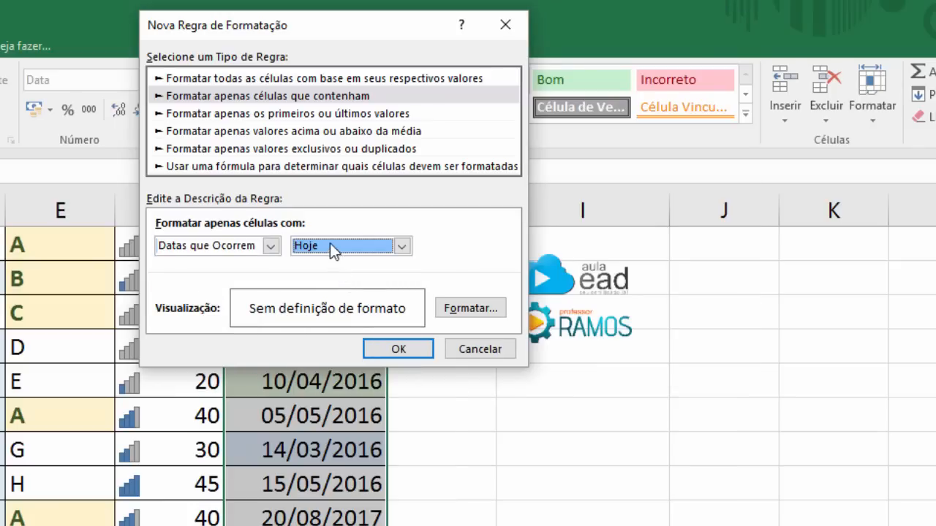
Step: Give the today rule a light orange background fill, apply it, and check the highlighted date in G7
{"action": "left_click", "coordinate": [453, 307]}
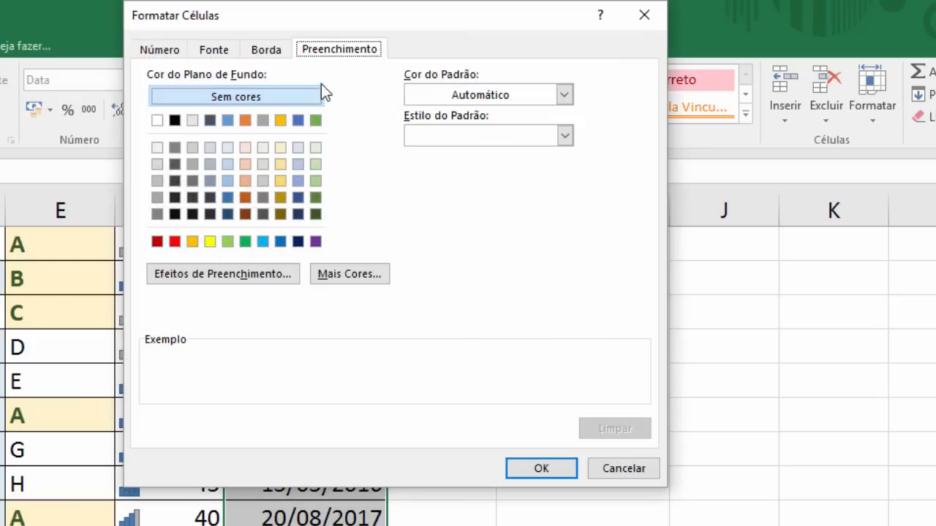
{"action": "left_click", "coordinate": [246, 147]}
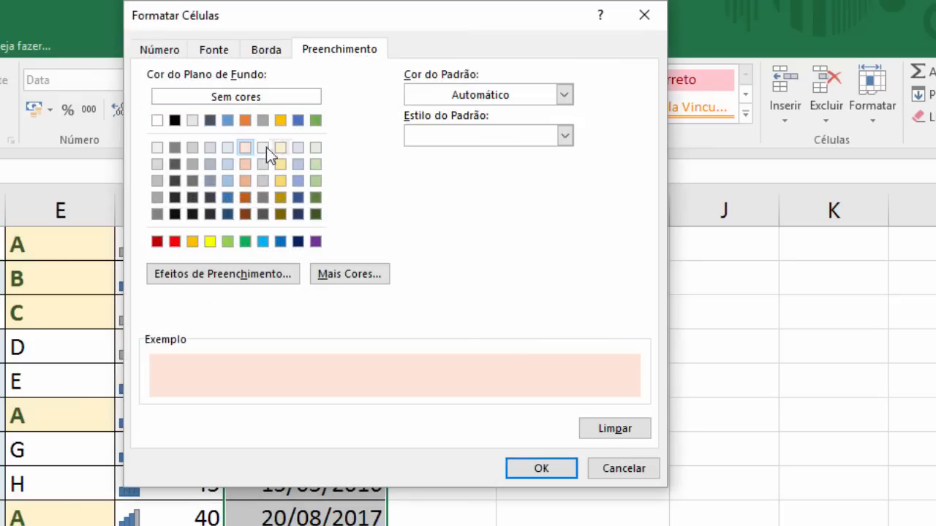
{"action": "left_click", "coordinate": [544, 469]}
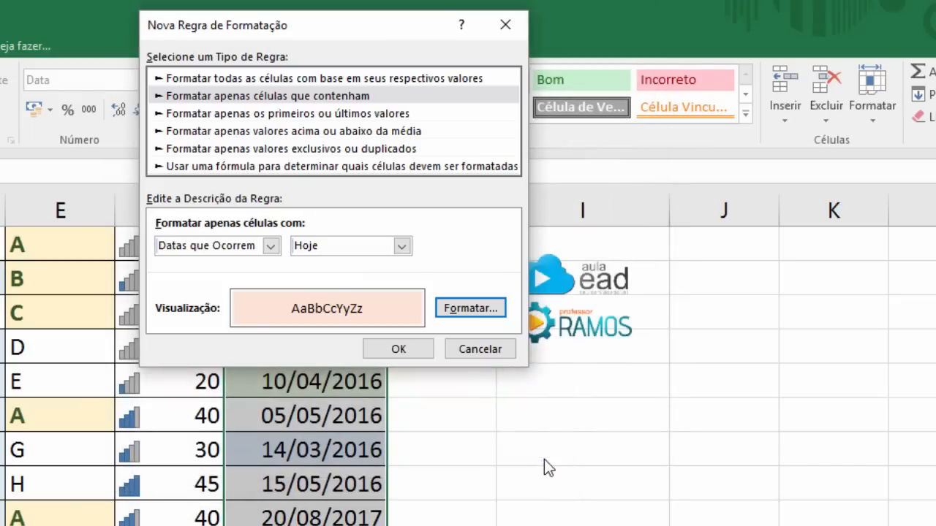
{"action": "left_click", "coordinate": [414, 348]}
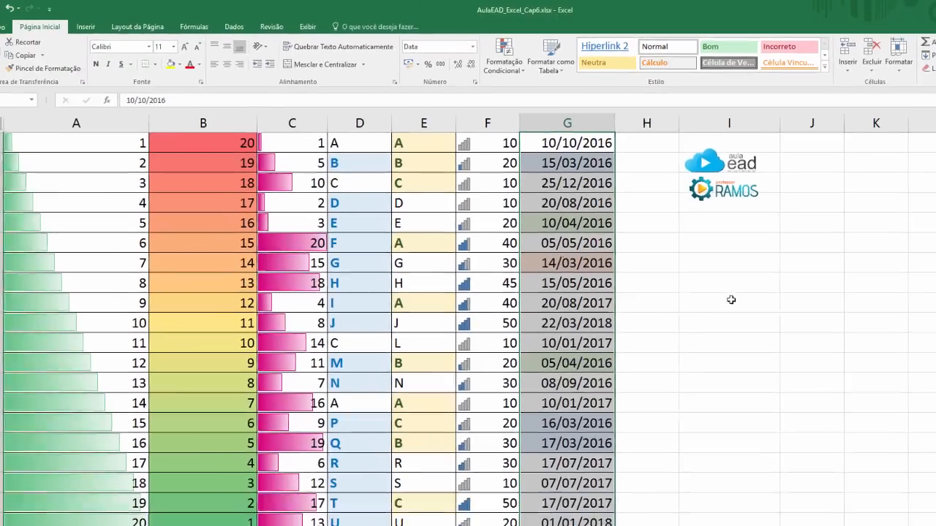
{"action": "left_click", "coordinate": [731, 299]}
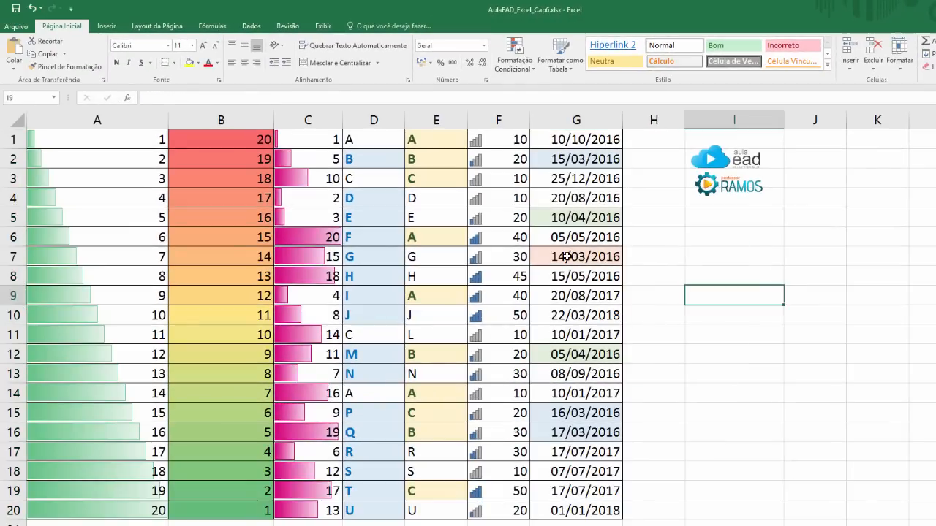
{"action": "left_click", "coordinate": [556, 262]}
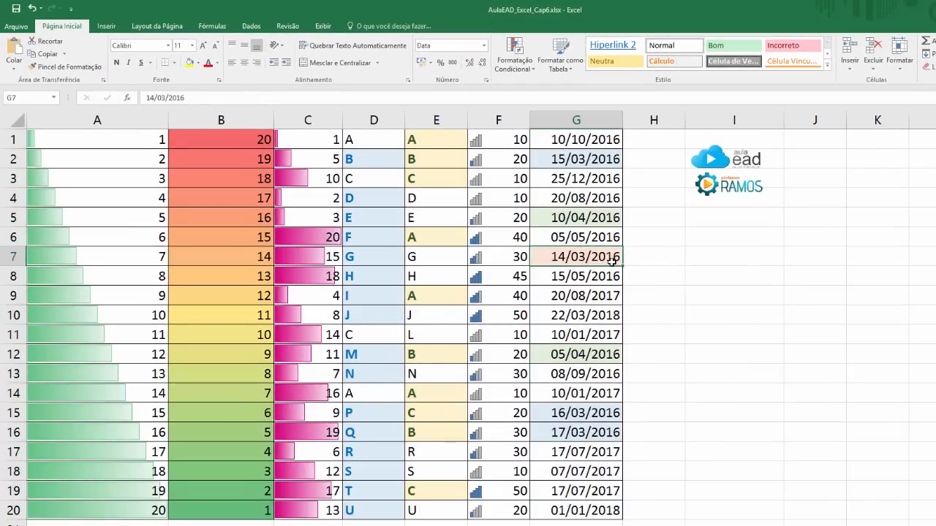
Step: Replace the date in G9 with 20/04/2016 to test the next-month rule
{"action": "left_click", "coordinate": [601, 298]}
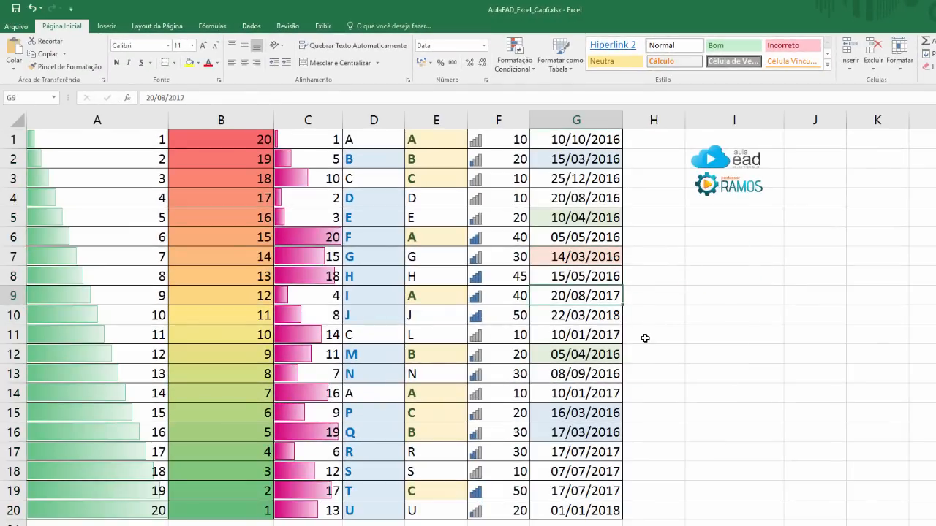
{"action": "type", "text": "20/"}
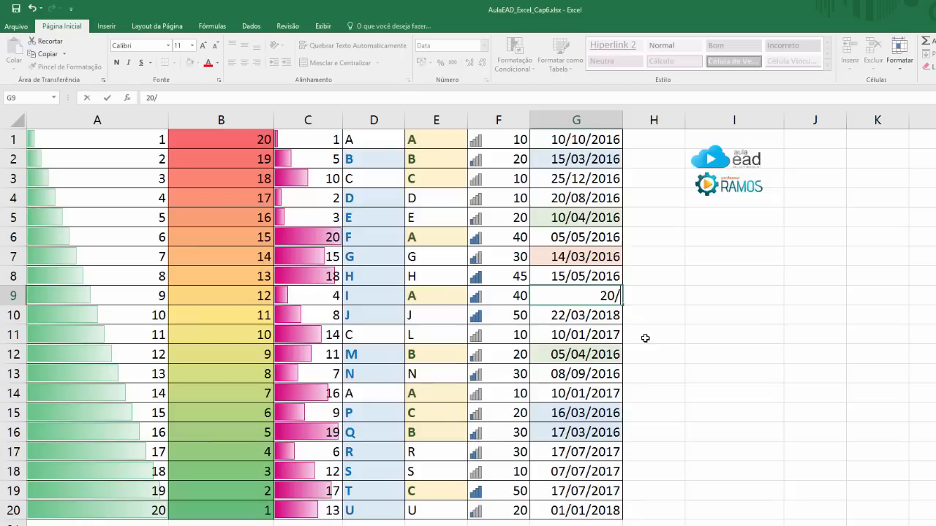
{"action": "type", "text": "04/2016"}
{"action": "key", "text": "Return"}
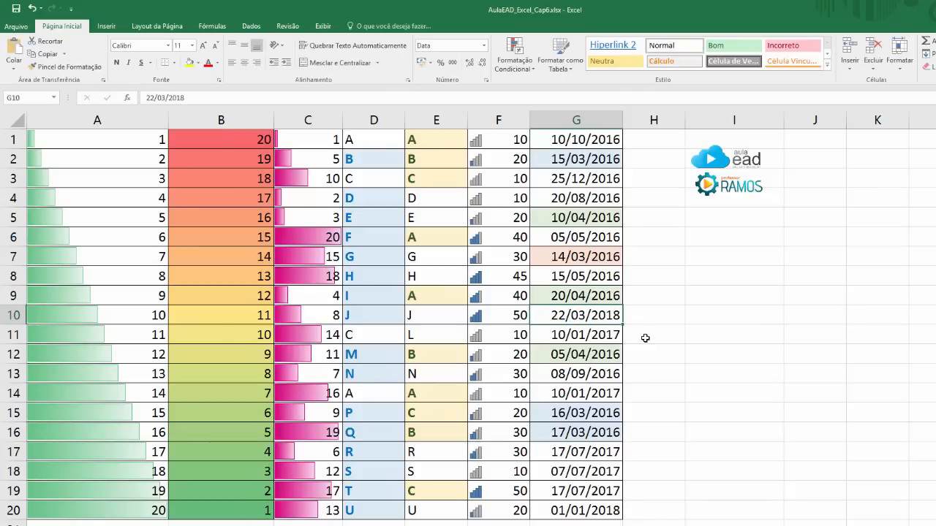
Step: Change the date in G9 to 20/03/2016 to test the this-month rule
{"action": "key", "text": "Up"}
{"action": "type", "text": "2"}
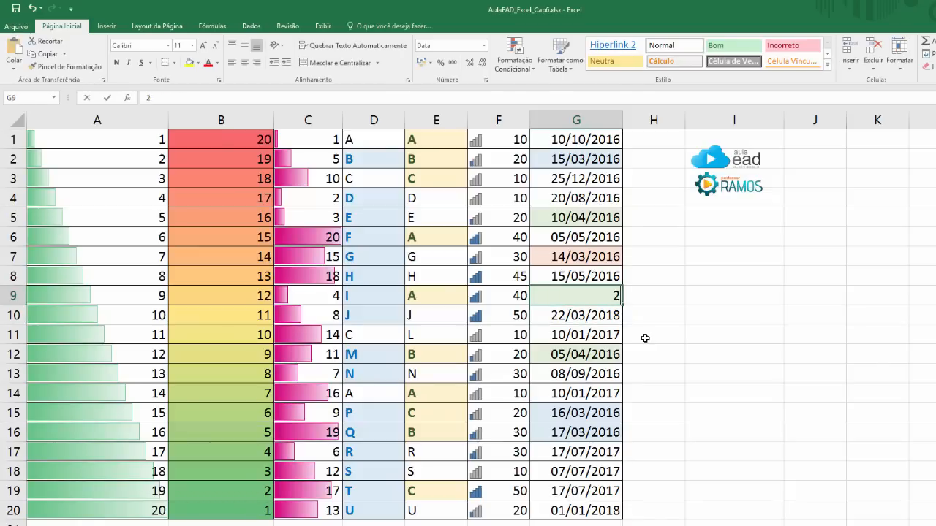
{"action": "type", "text": "0/03/2016"}
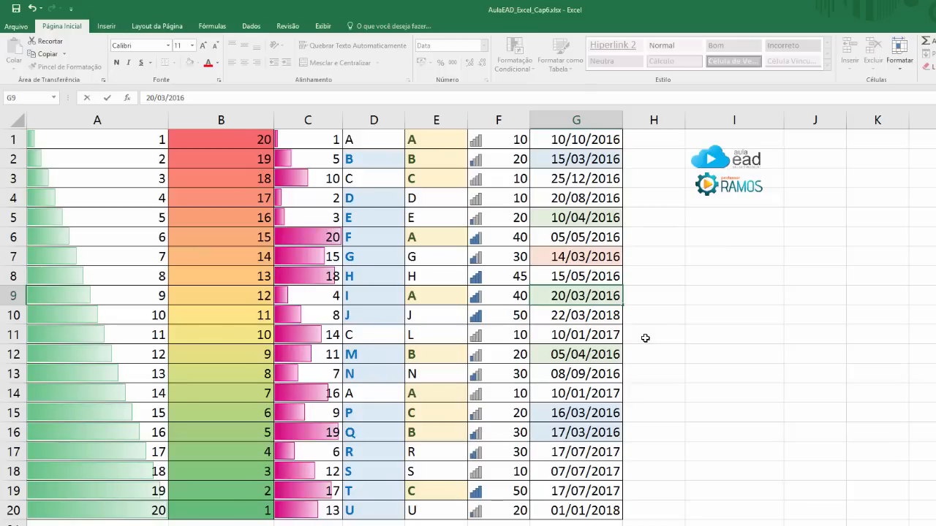
{"action": "key", "text": "Return"}
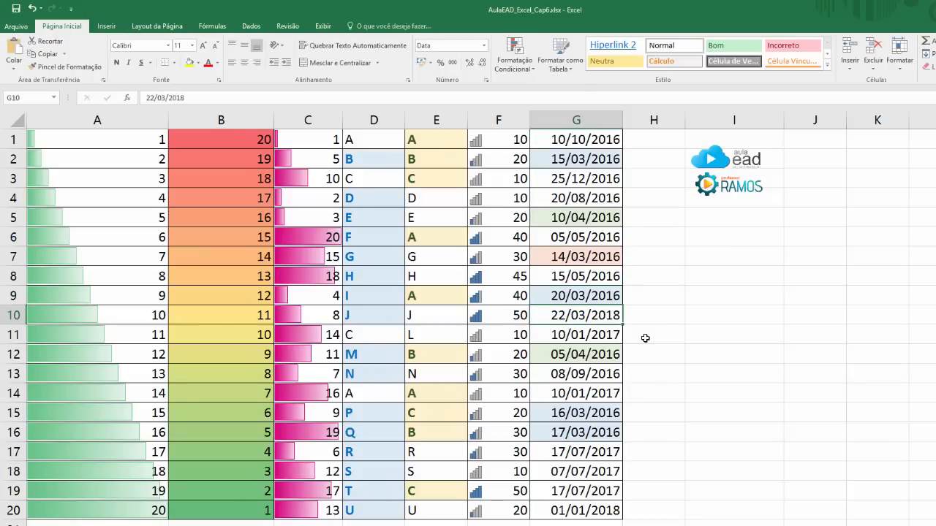
Step: Set the date in G9 to 14/03/2016 to test the today rule
{"action": "key", "text": "Up"}
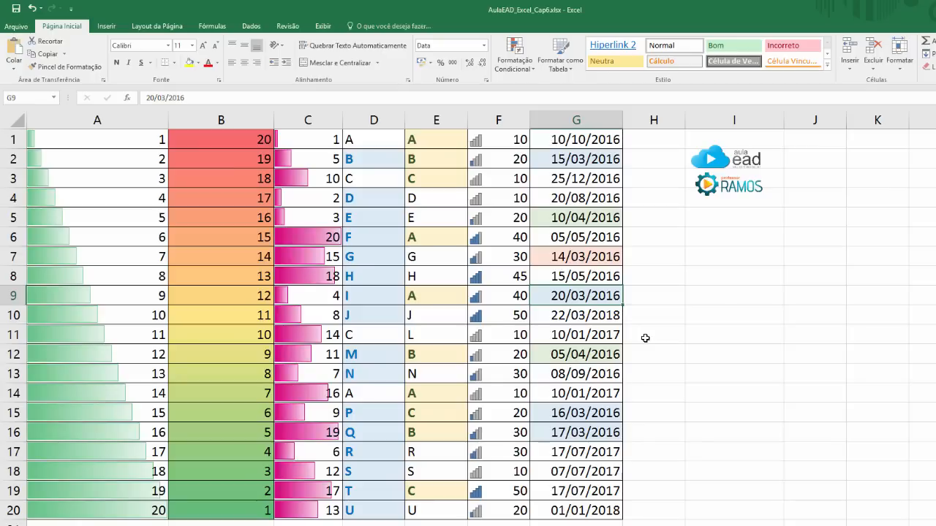
{"action": "type", "text": "14/"}
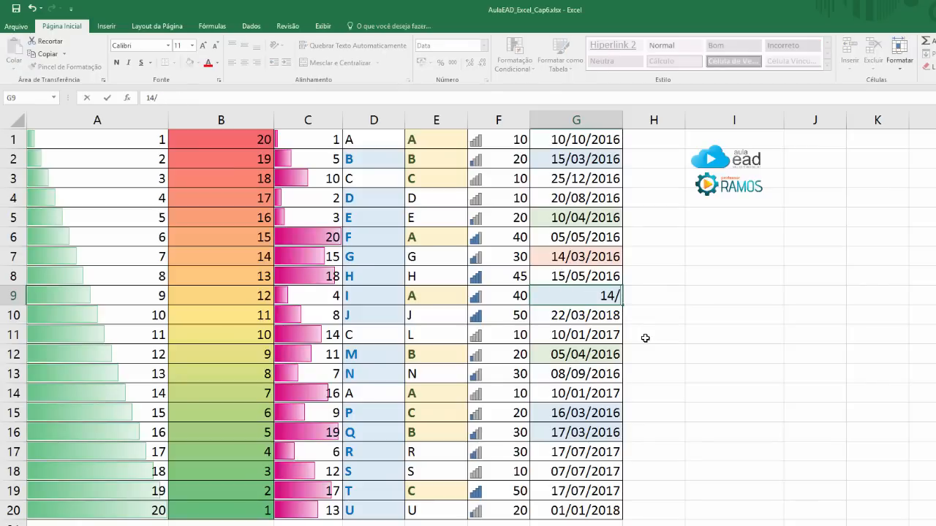
{"action": "type", "text": "03/2016"}
{"action": "key", "text": "Return"}
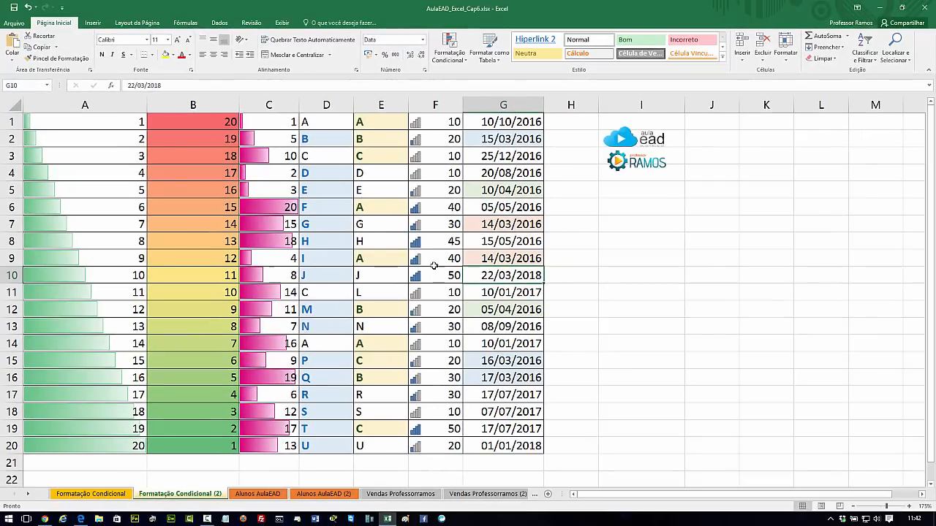
Step: Look through the workbook's other sheets, including Formatação Condicional, Alunos AulaEAD, Estoque (2) and Escolar Resposta (2)
{"action": "left_click", "coordinate": [88, 495]}
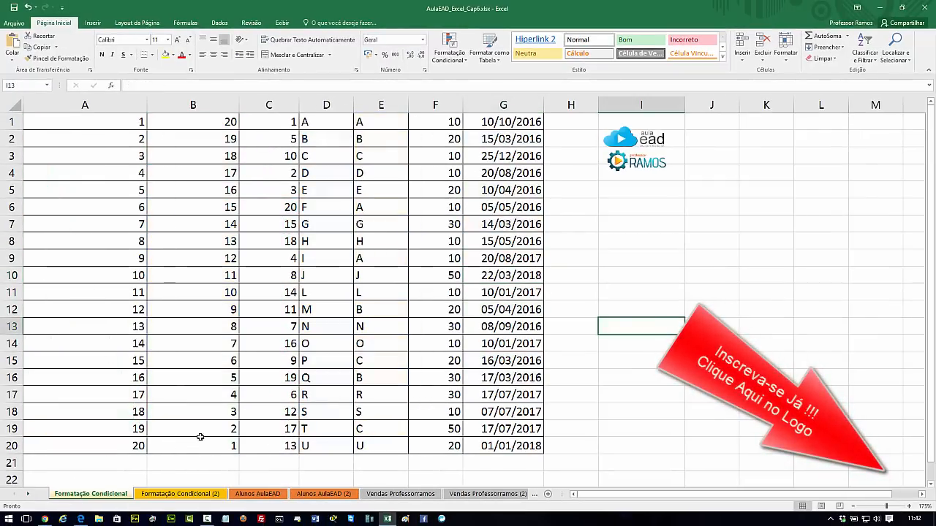
{"action": "left_click", "coordinate": [191, 495]}
{"action": "left_click", "coordinate": [251, 495]}
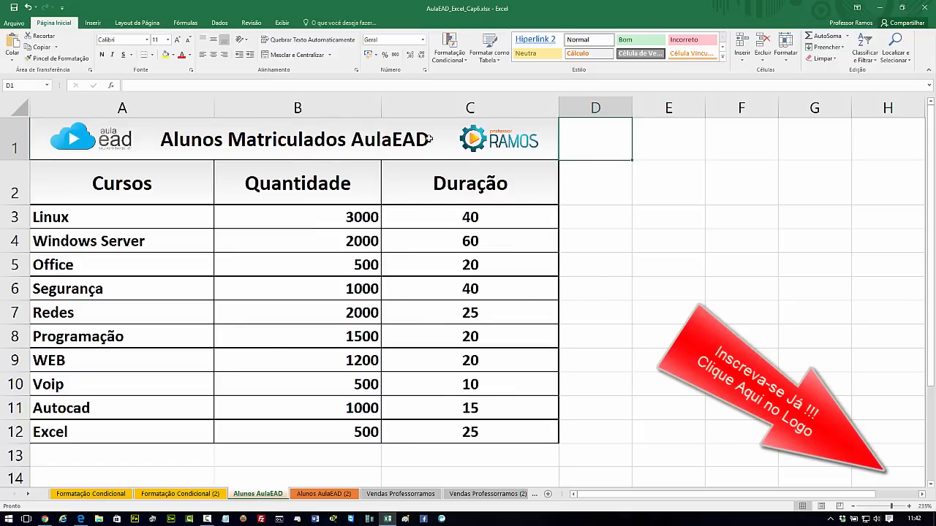
{"action": "left_click", "coordinate": [400, 496]}
{"action": "left_click", "coordinate": [535, 494]}
{"action": "left_click", "coordinate": [347, 495]}
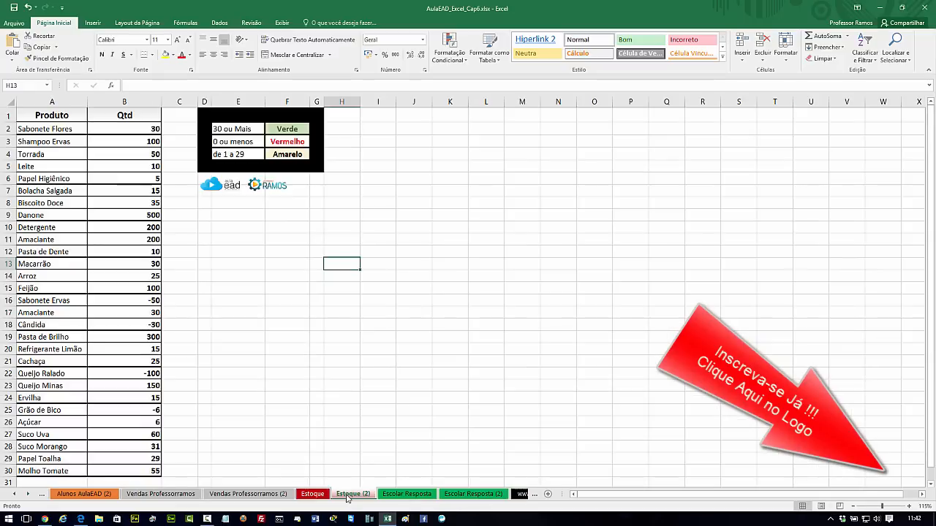
{"action": "left_click", "coordinate": [462, 495]}
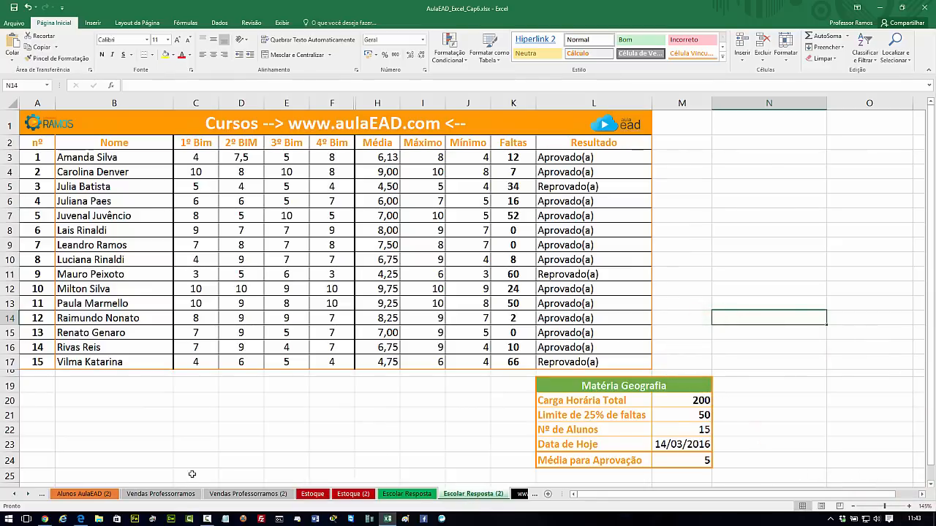
{"action": "left_click", "coordinate": [42, 495]}
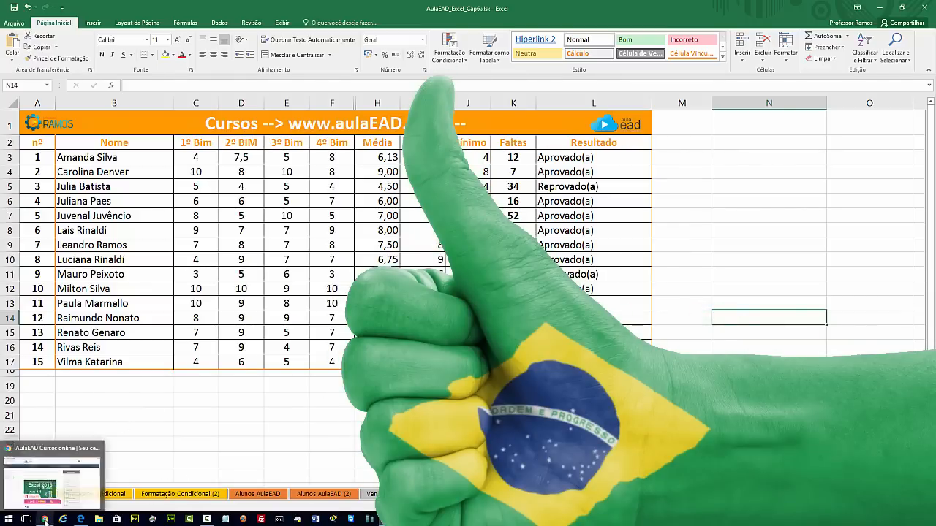
Step: Switch to Chrome and view the professorramos.com home page, the AulaEAD Excel 2016 course page and the Aula EAD Facebook page
{"action": "left_click", "coordinate": [45, 519]}
{"action": "left_click", "coordinate": [143, 5]}
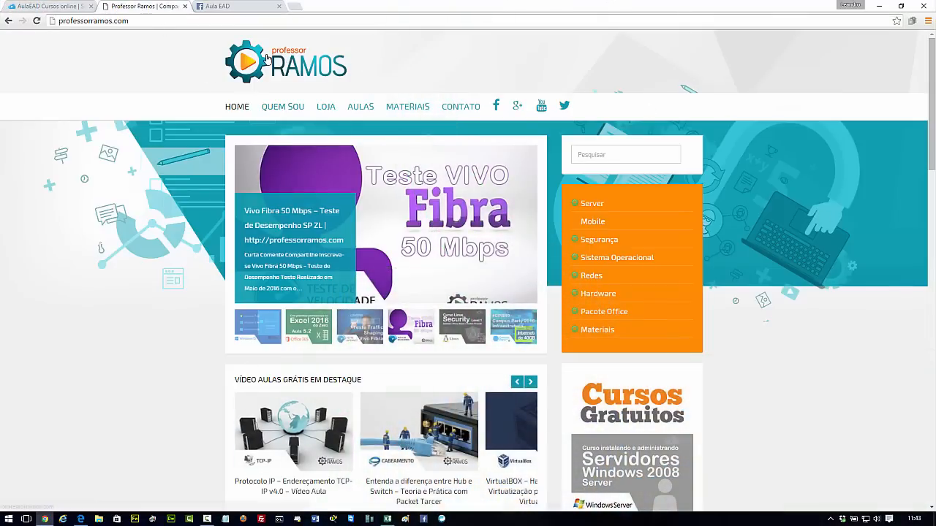
{"action": "left_click", "coordinate": [63, 6]}
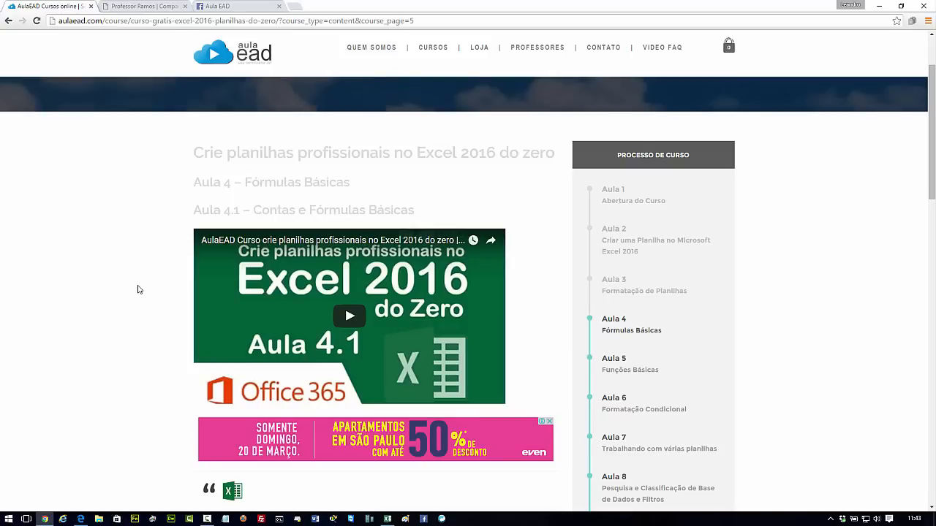
{"action": "scroll", "coordinate": [139, 290], "scroll_direction": "up", "scroll_amount": 2}
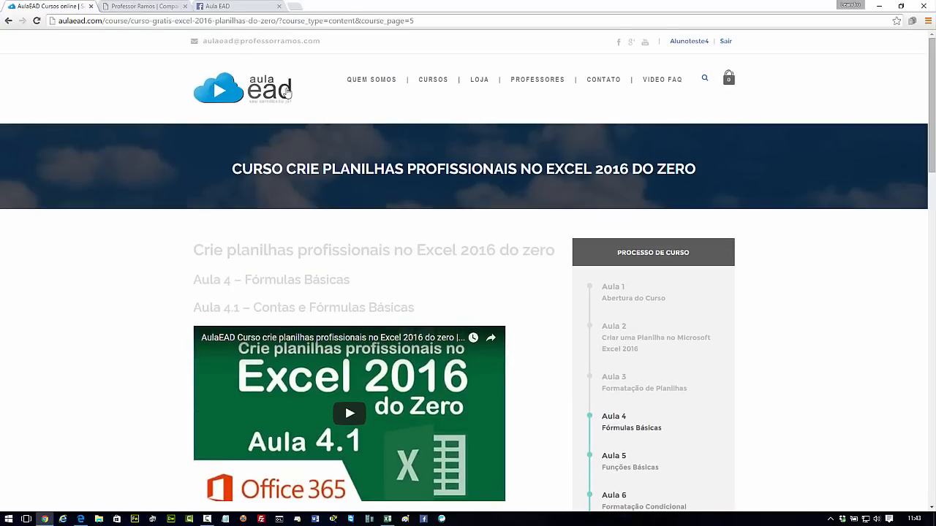
{"action": "left_click", "coordinate": [230, 8]}
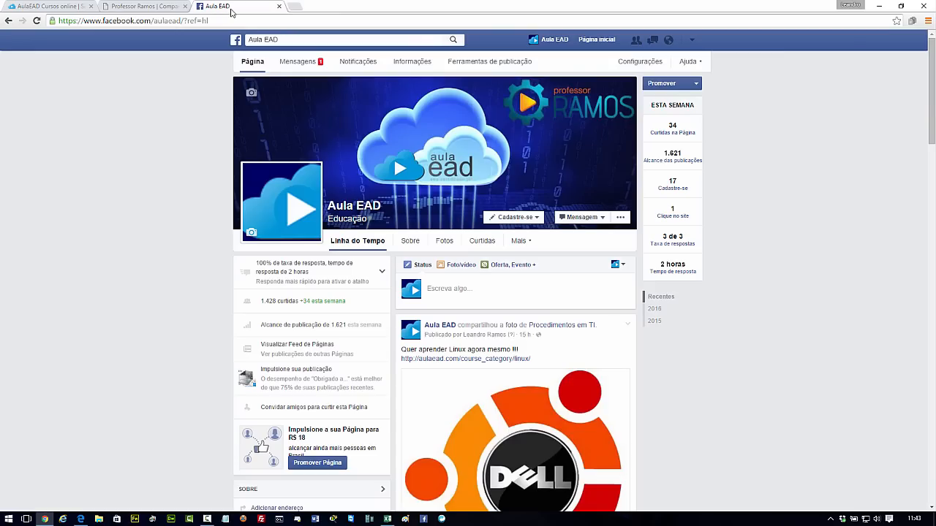